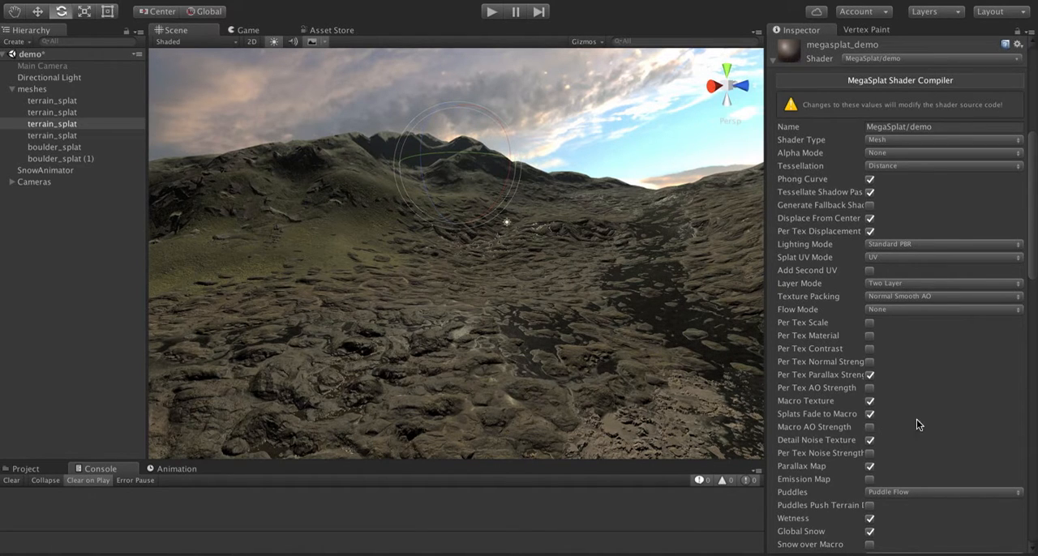
- Review the MegaSplat shader compiler options and the material's macro texture, splat, tessellation, puddle, snow and wetness settings
scroll(923, 422, down, 5)
scroll(923, 428, up, 3)
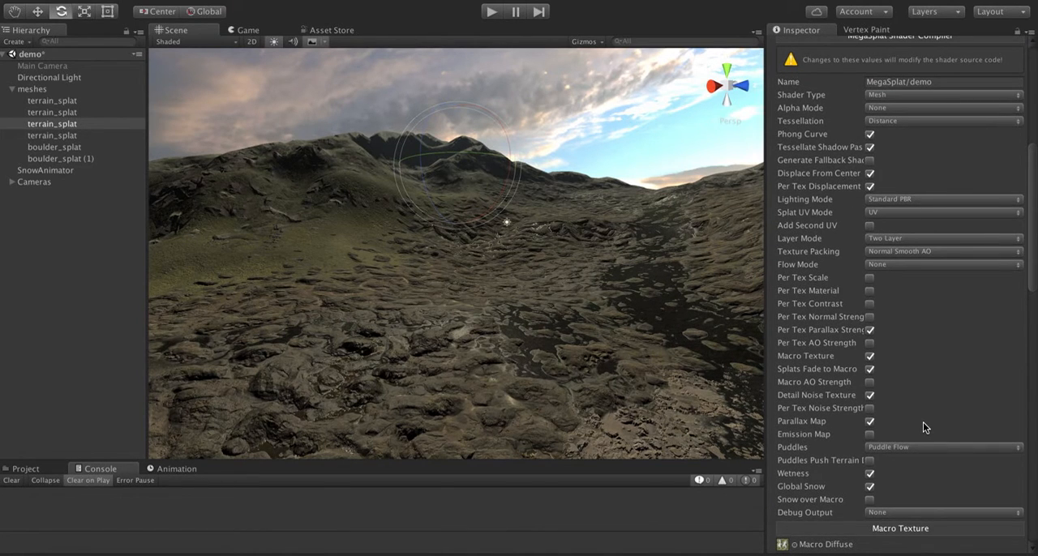
scroll(961, 436, down, 15)
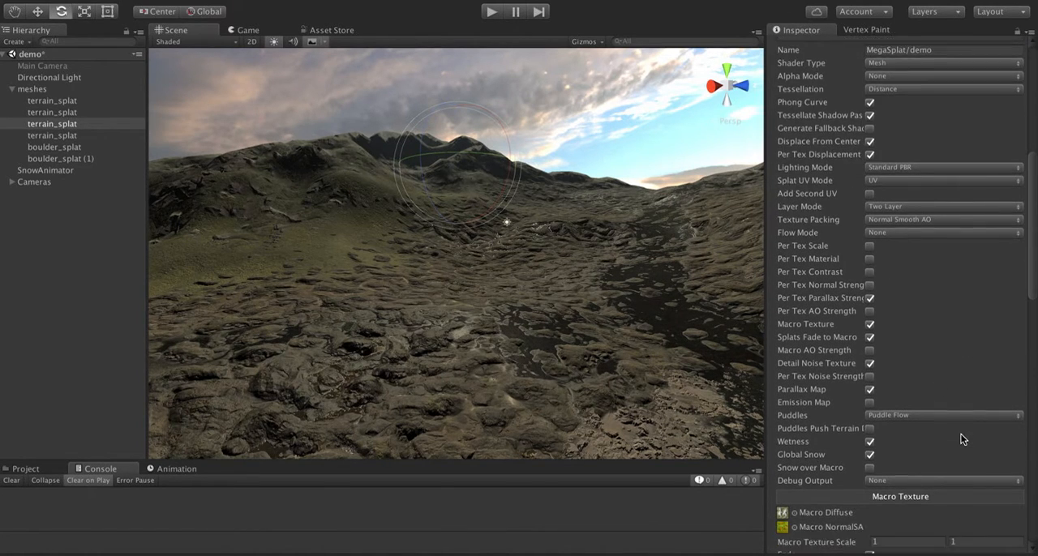
scroll(961, 436, down, 15)
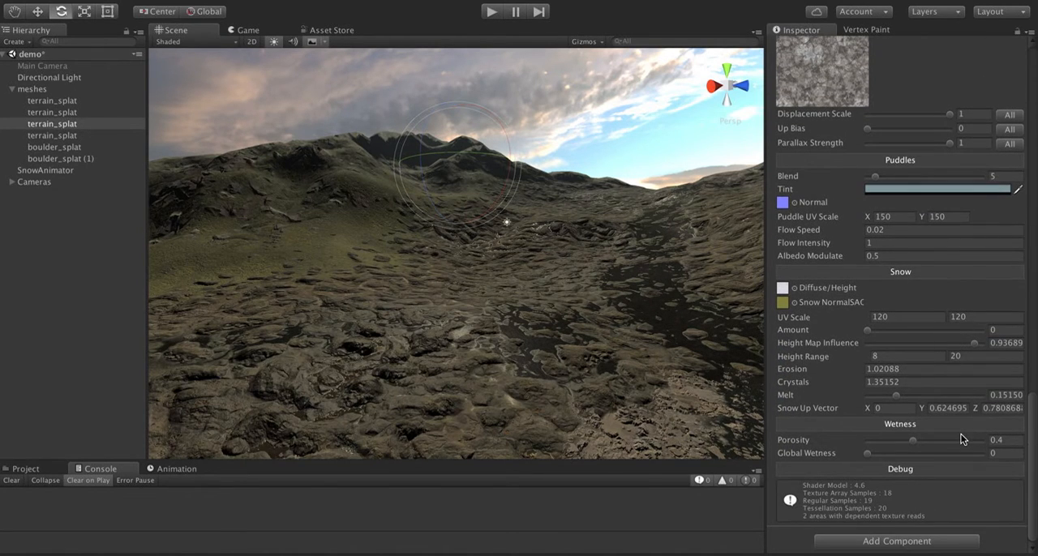
scroll(971, 80, up, 12)
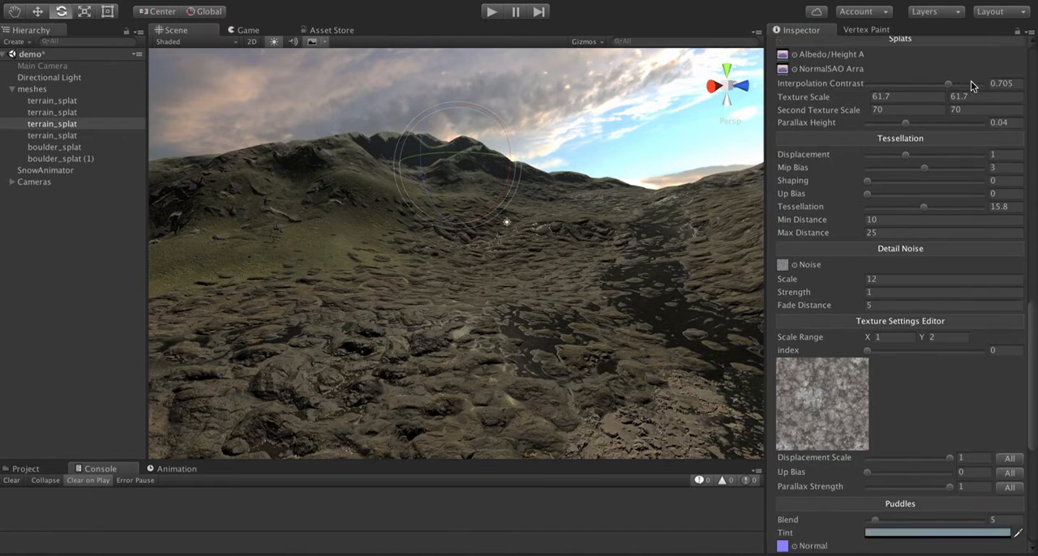
scroll(946, 89, up, 7)
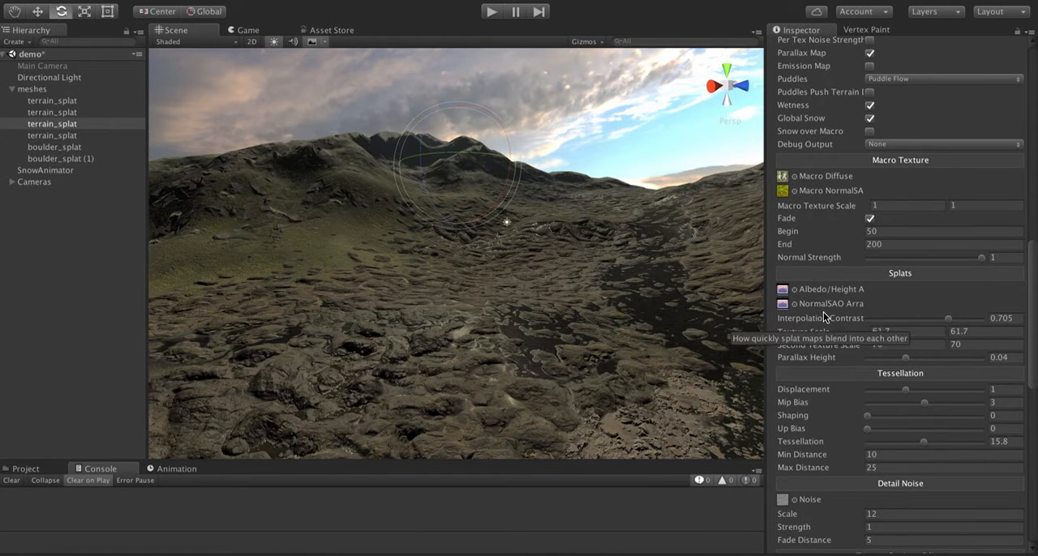
scroll(825, 317, down, 4)
scroll(823, 314, down, 3)
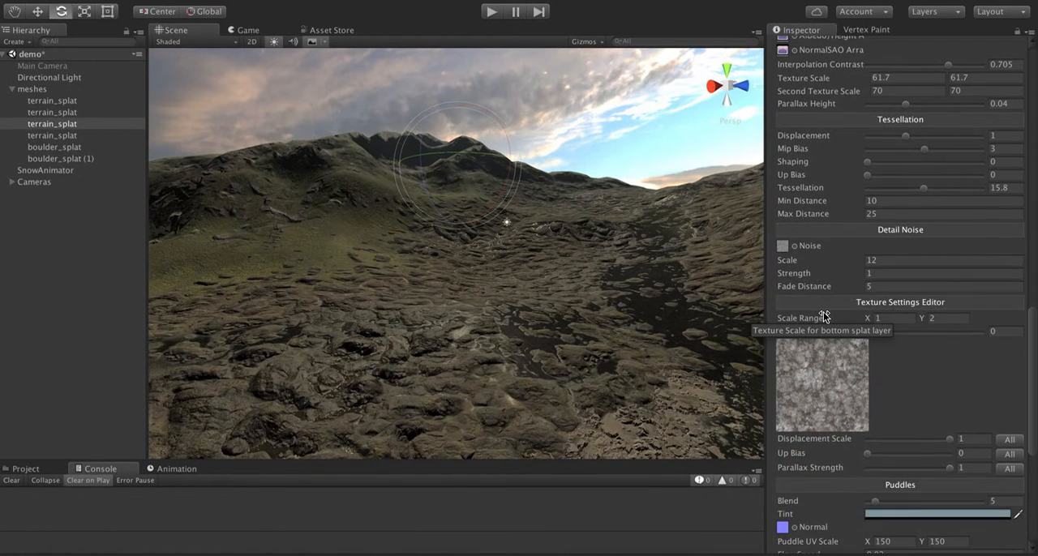
scroll(824, 315, up, 5)
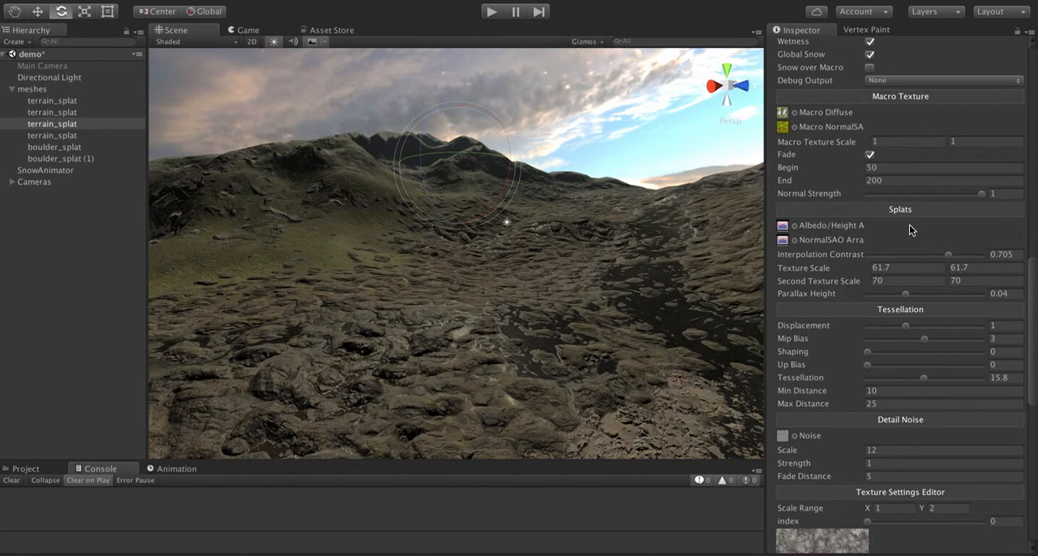
scroll(910, 225, up, 8)
scroll(910, 225, up, 8)
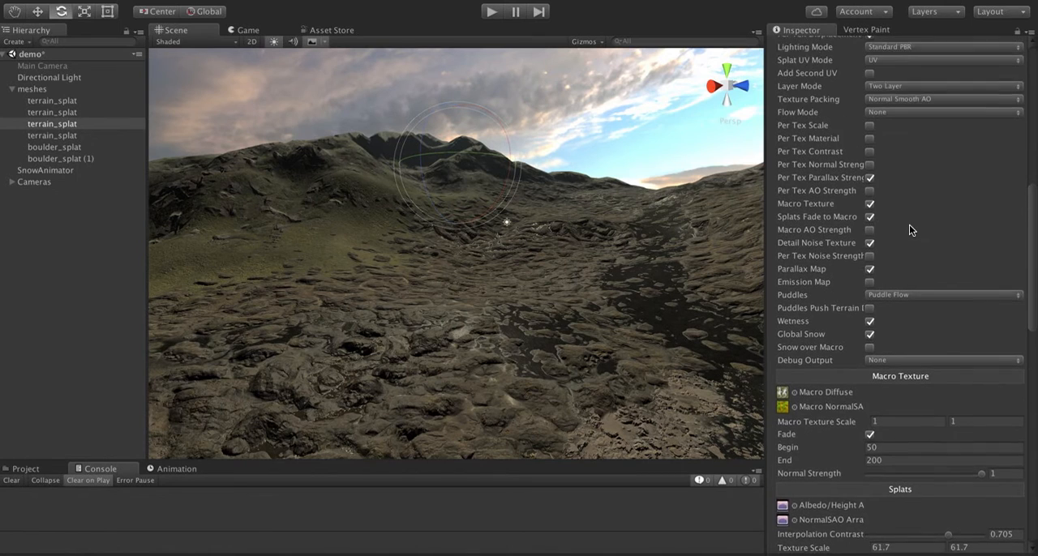
scroll(909, 225, down, 15)
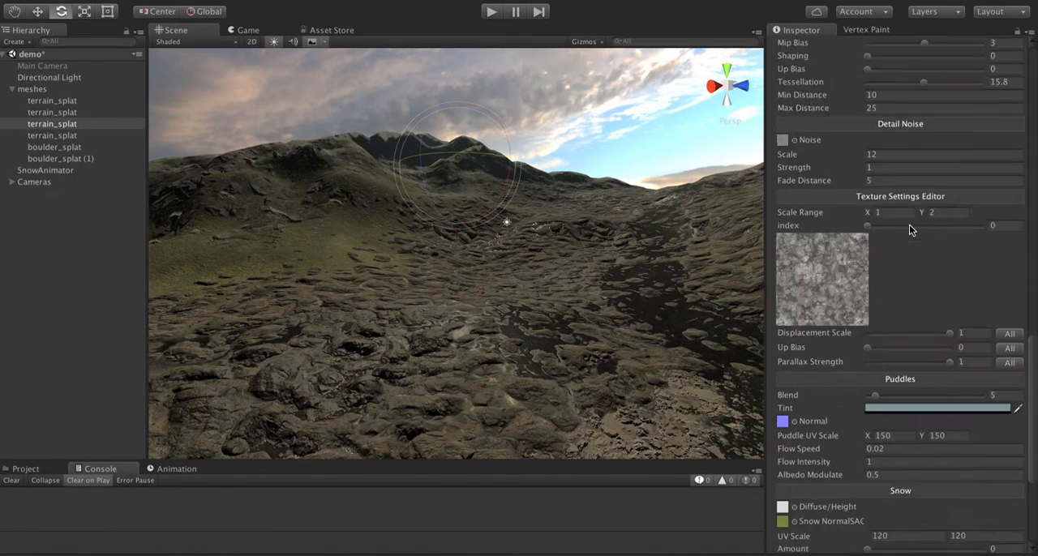
scroll(909, 225, up, 6)
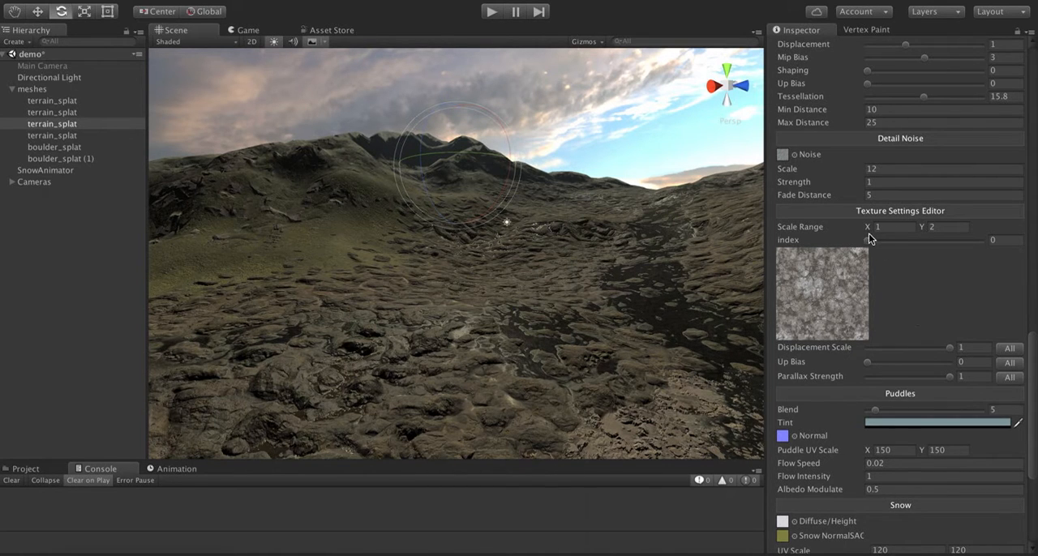
- Inspect the dark stream bed in the scene and the shader's per-texture options and puddle settings
mouse_move(866, 240)
mouse_down()
mouse_move(961, 242)
mouse_move(858, 241)
mouse_up()
right_drag(557, 297, 631, 326)
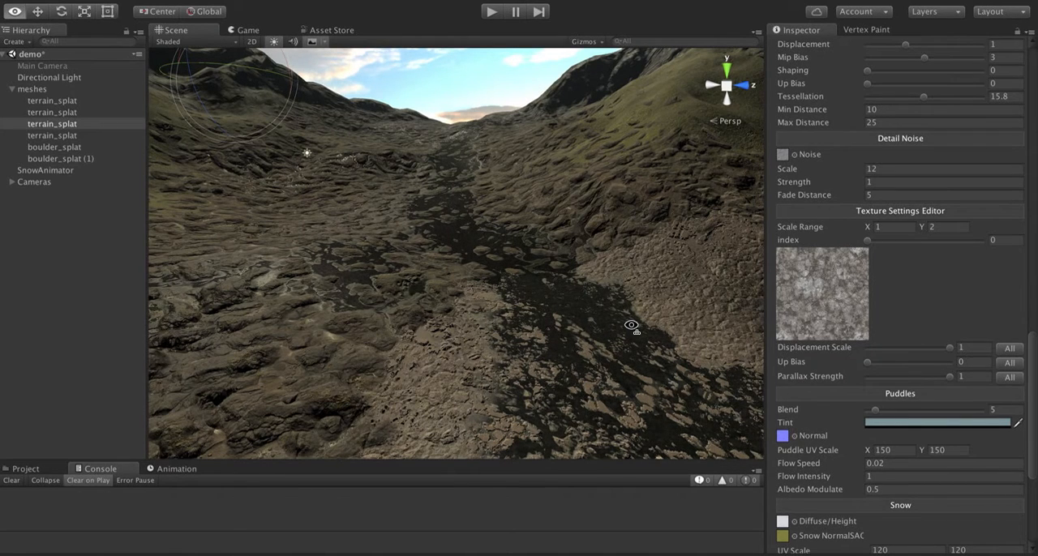
right_drag(631, 326, 633, 322)
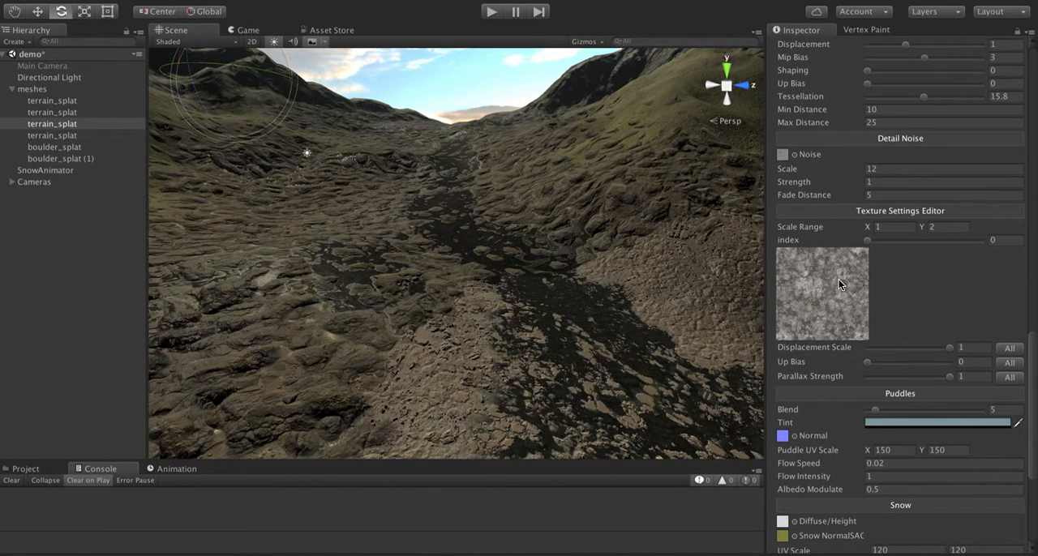
scroll(882, 233, up, 10)
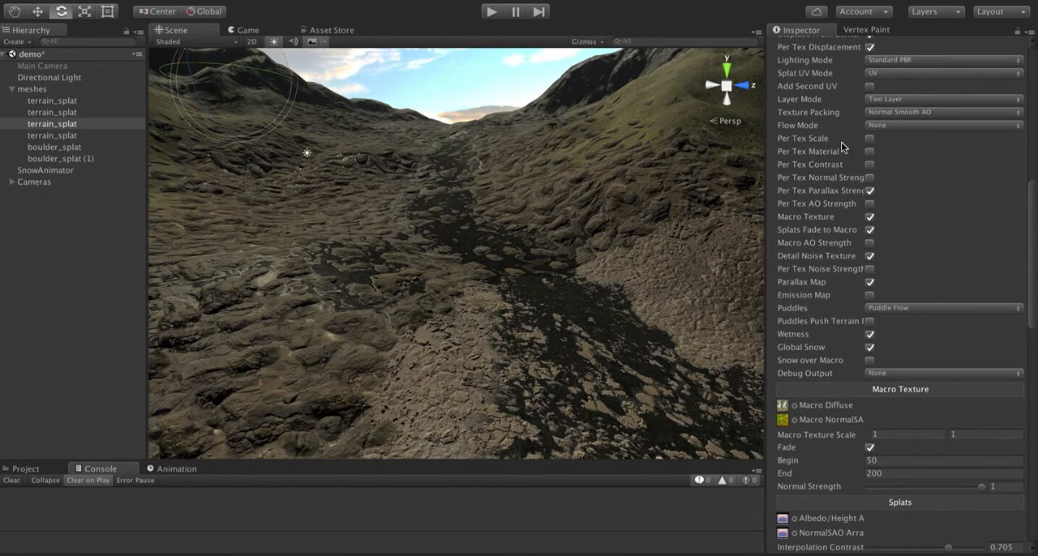
scroll(807, 152, up, 1)
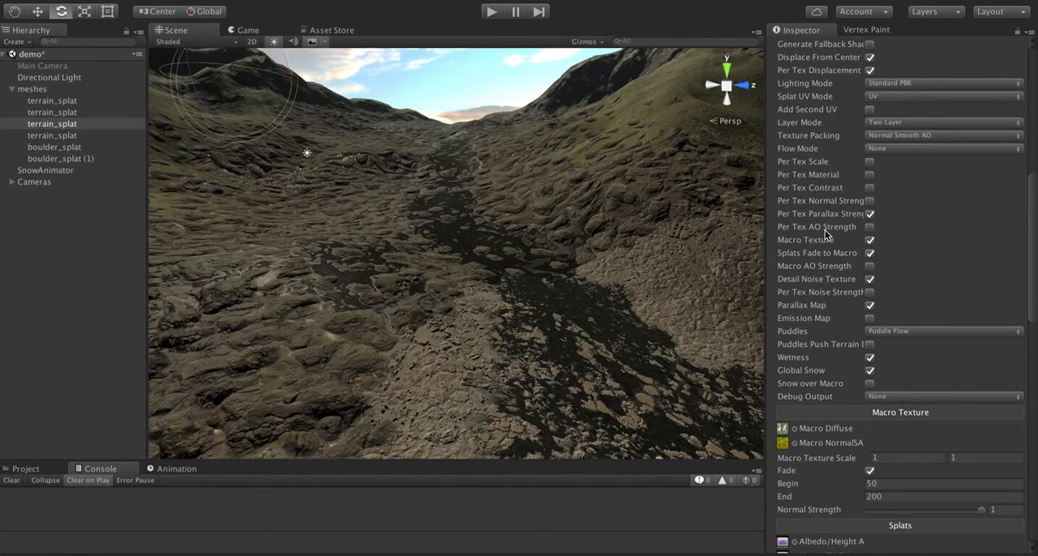
scroll(955, 320, down, 4)
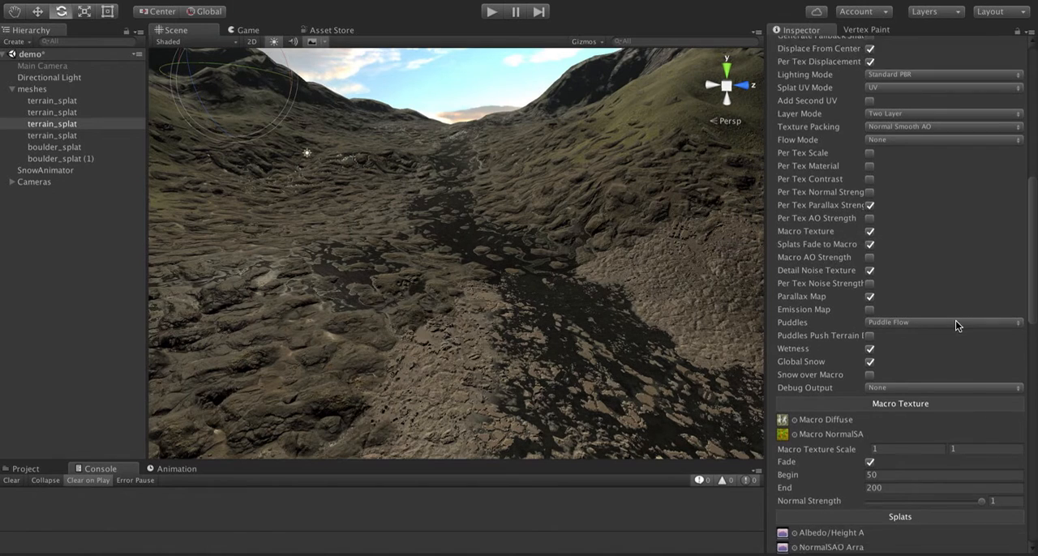
scroll(956, 320, down, 20)
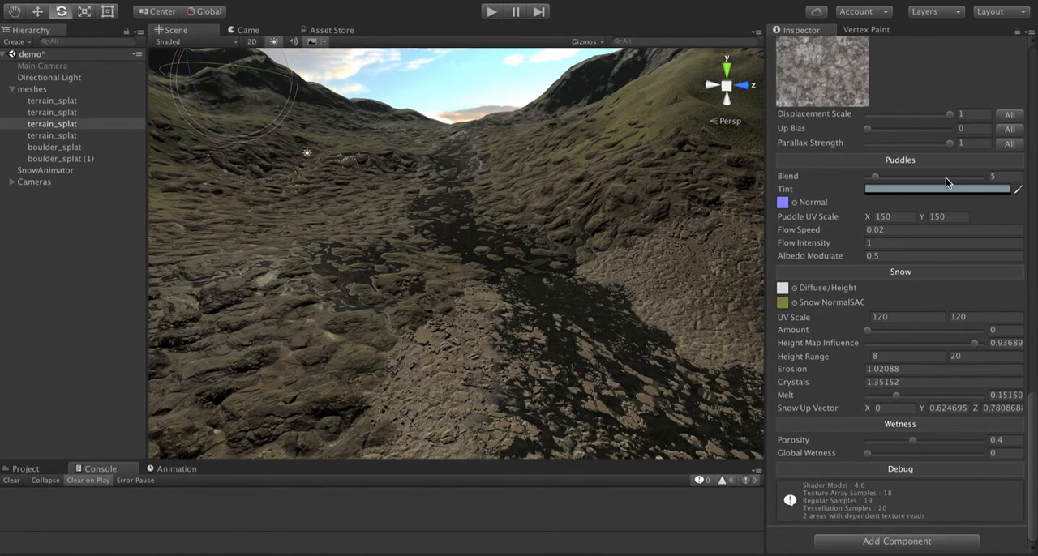
scroll(946, 179, up, 20)
scroll(946, 177, down, 15)
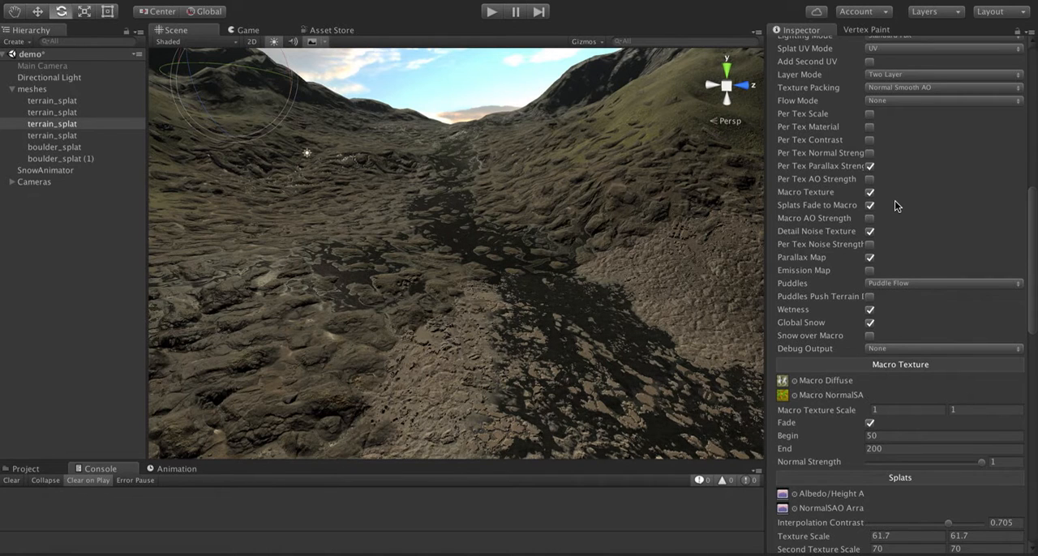
- Switch to the notes app to read the breaking changes in the 9.9 notes, and return to Unity
key(super+Tab)
key(super+Tab)
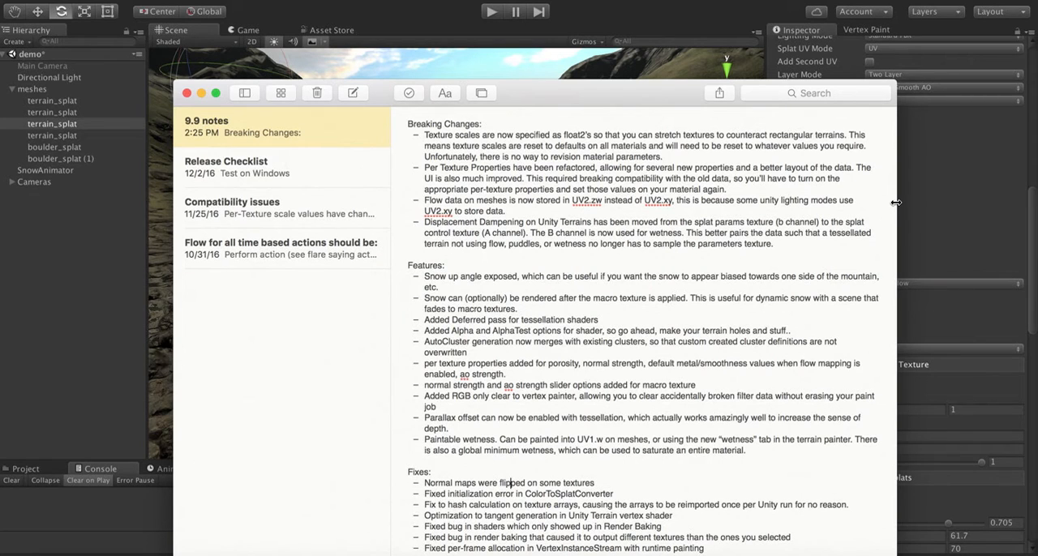
key(super+Tab)
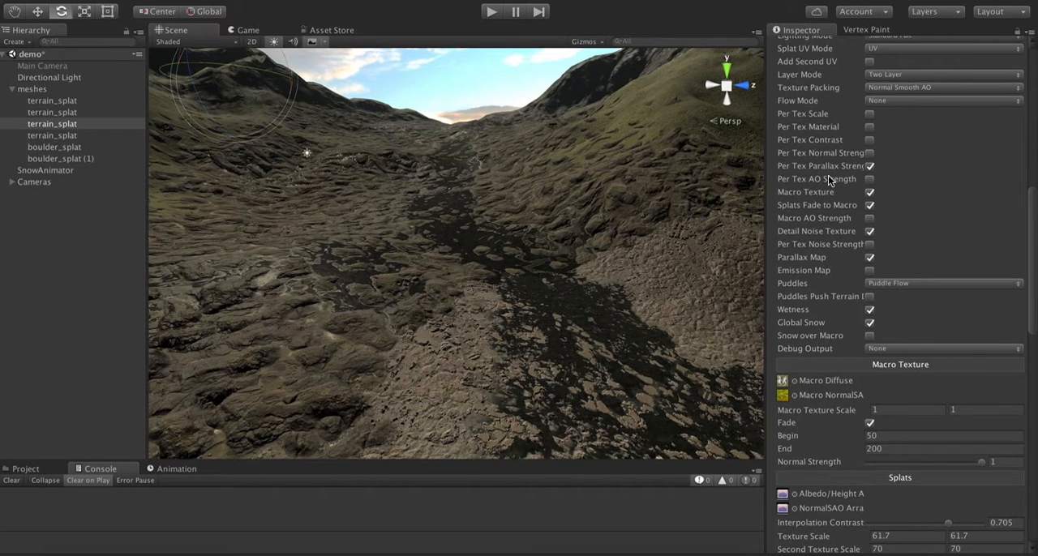
- Set the Vertex Painter's flow brush target to UV2_ZW
click(857, 32)
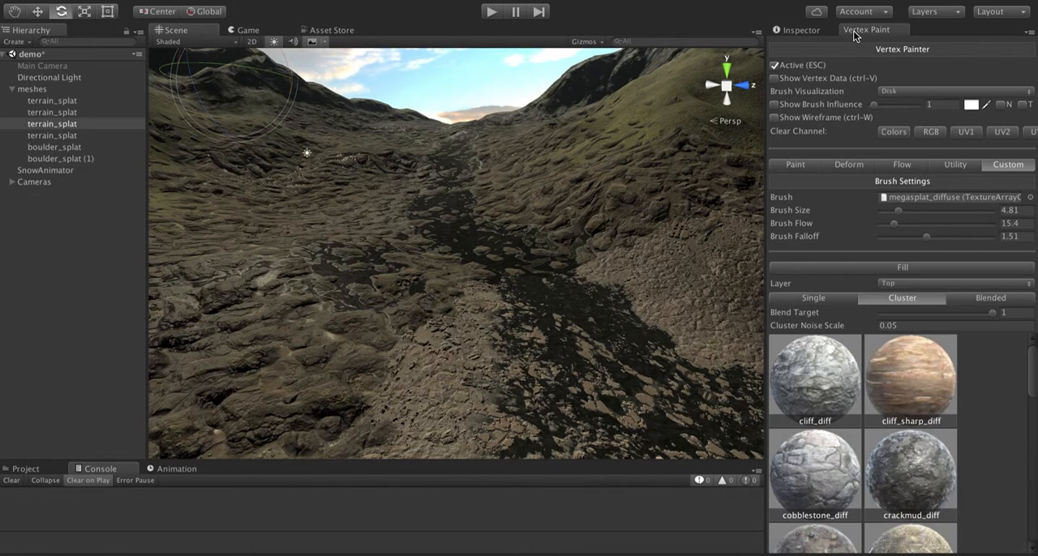
click(898, 164)
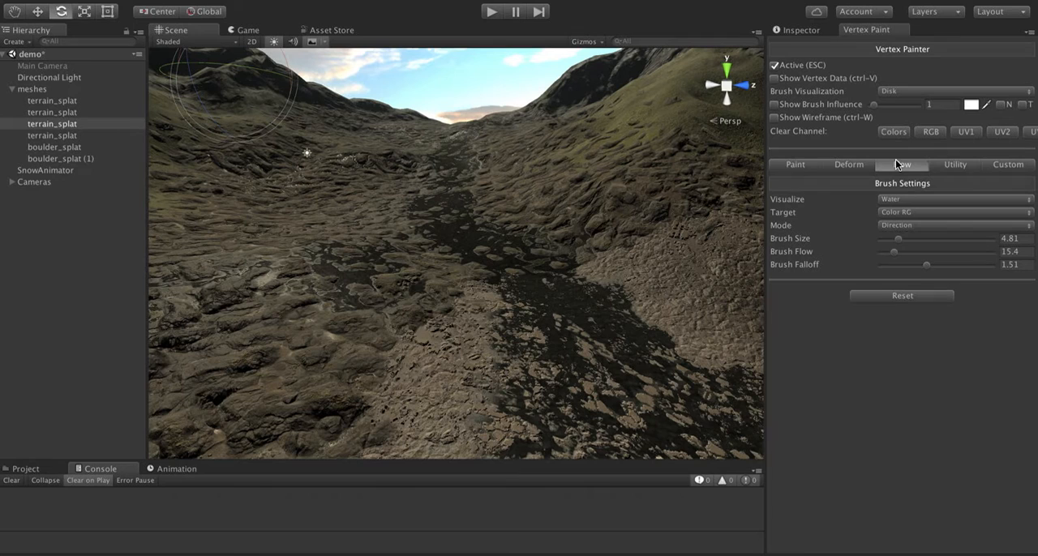
click(895, 215)
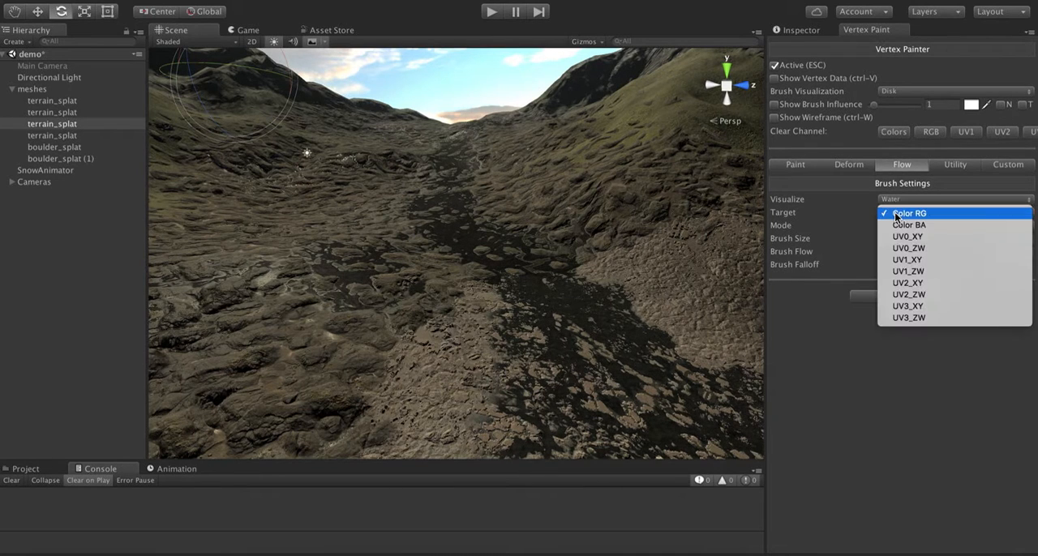
click(896, 297)
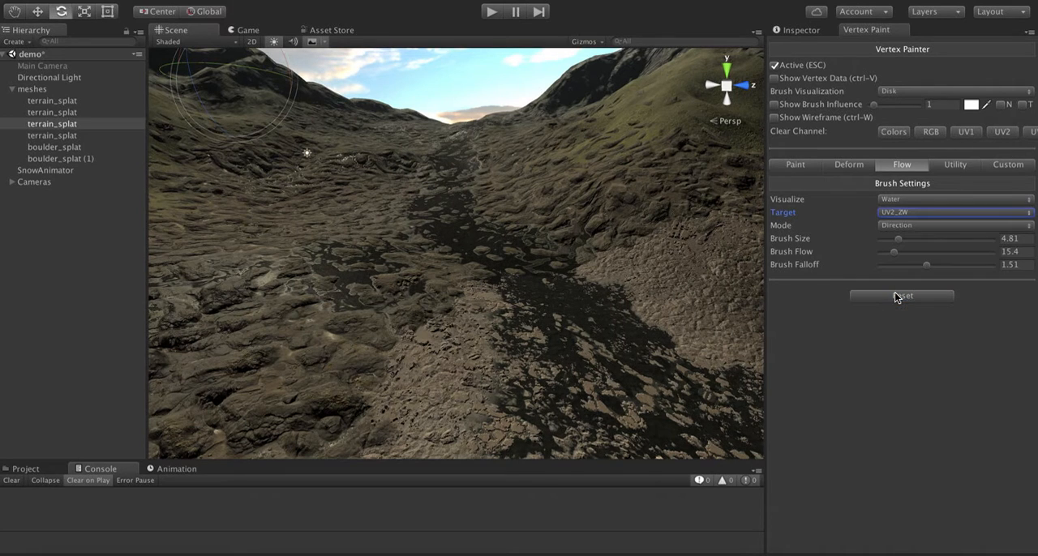
- Switch the flow brush target to UV2_XY and back to UV2_ZW
click(900, 211)
click(896, 205)
click(908, 212)
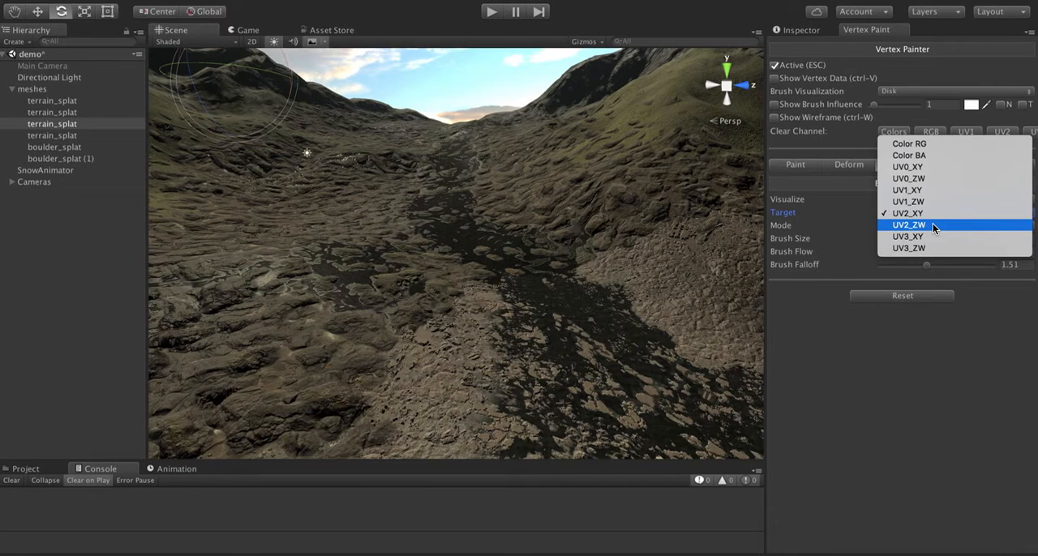
click(932, 225)
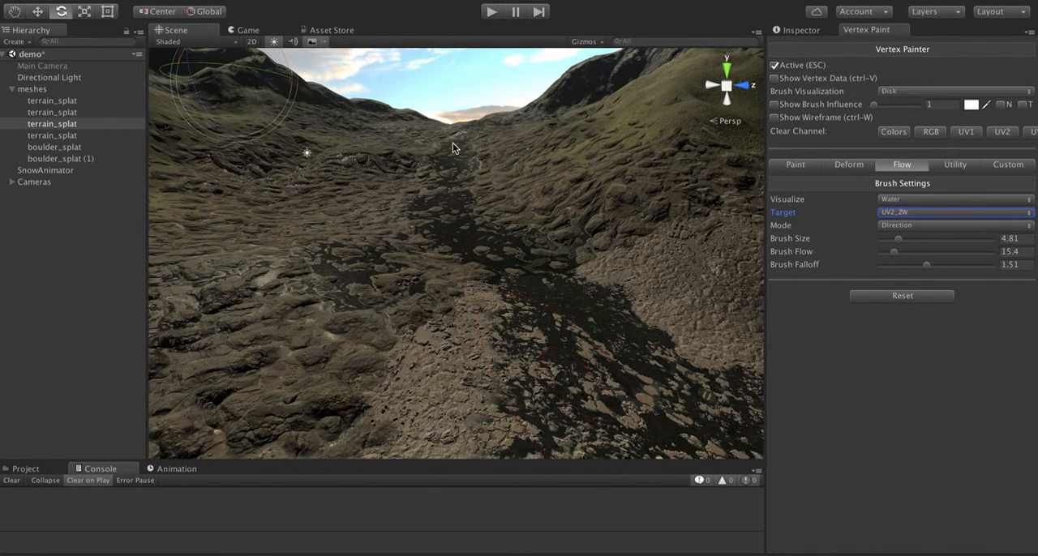
- Paint the flow direction down along the stream bed and examine the water and rocks up close
mouse_move(453, 144)
mouse_down()
mouse_move(472, 240)
mouse_move(557, 339)
mouse_up()
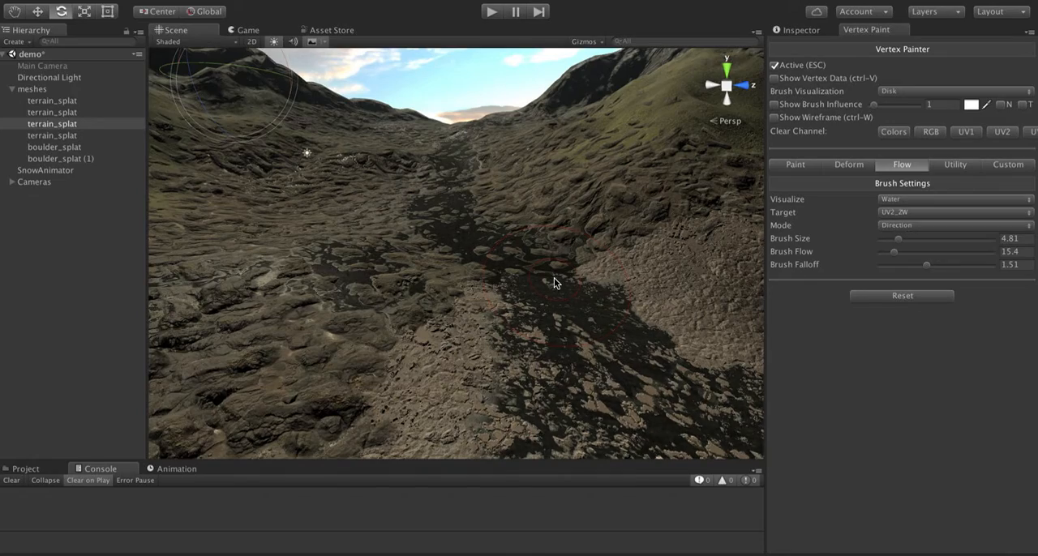
alt+drag(528, 241, 467, 214)
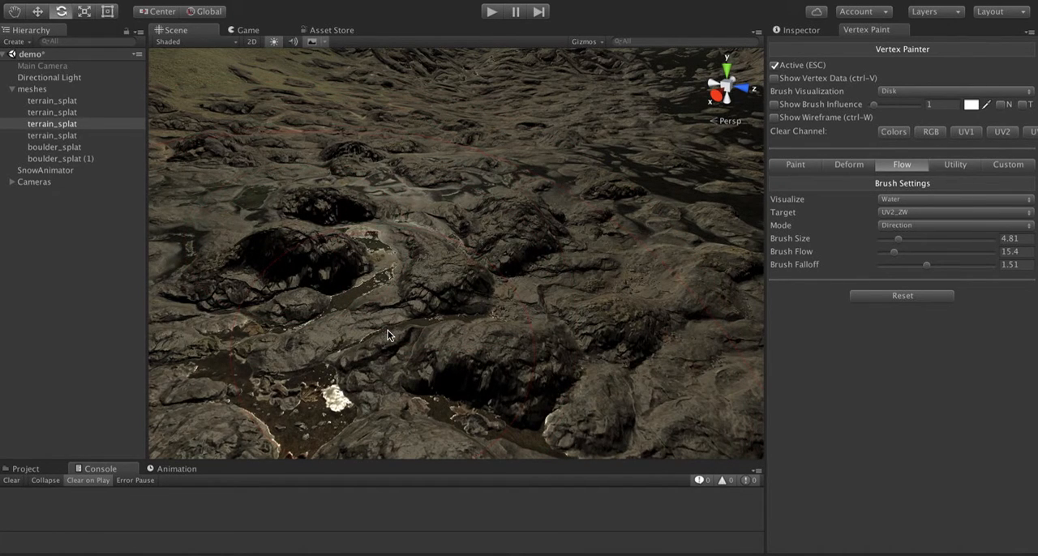
alt+drag(459, 214, 491, 204)
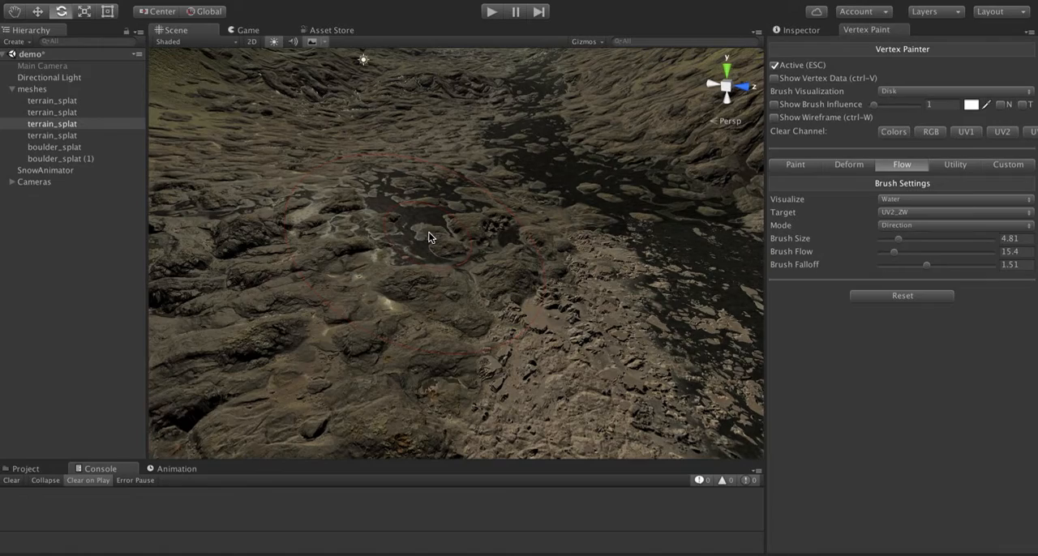
alt+drag(527, 199, 547, 164)
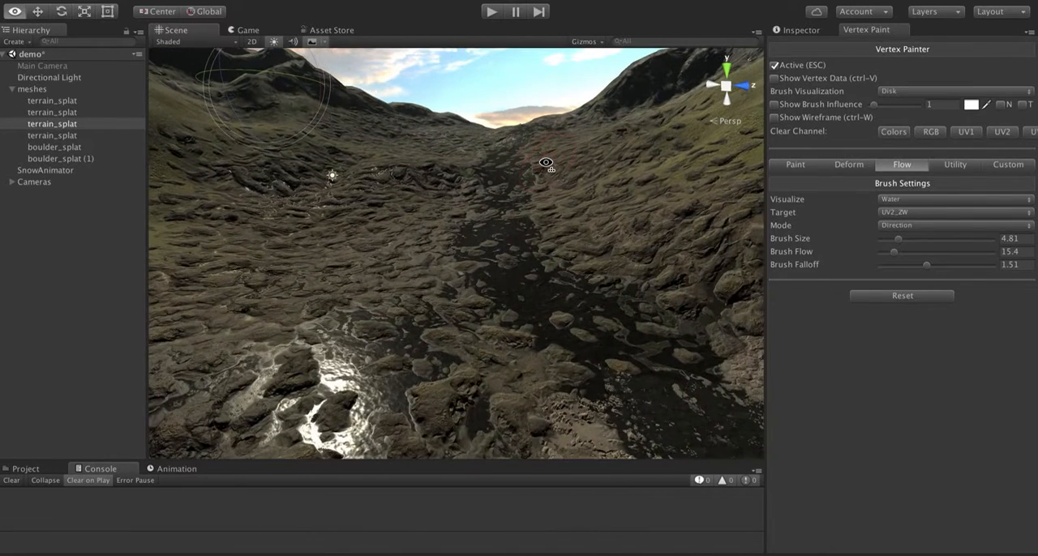
- Turn the shader's Wetness option off and back on
click(802, 30)
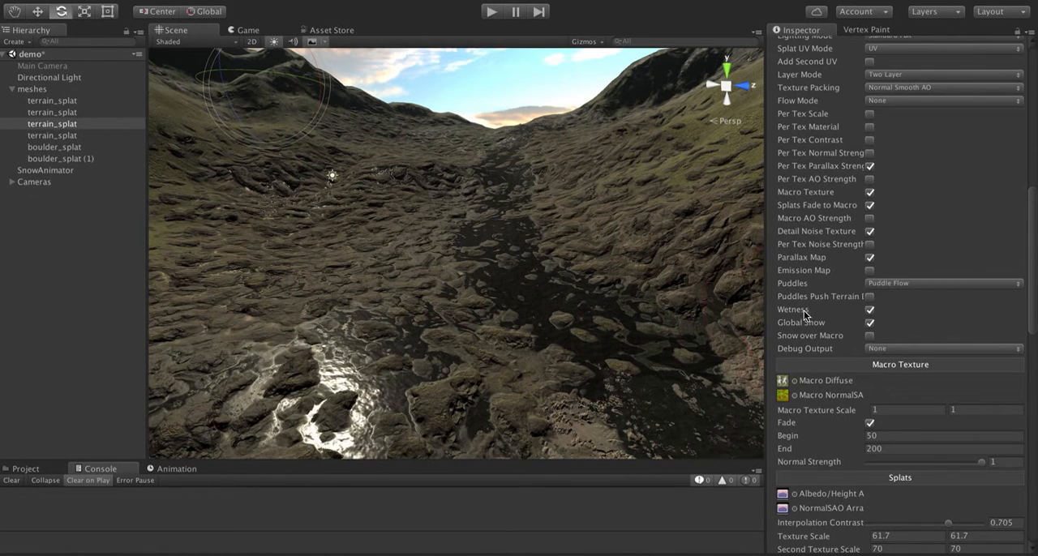
click(871, 311)
click(870, 310)
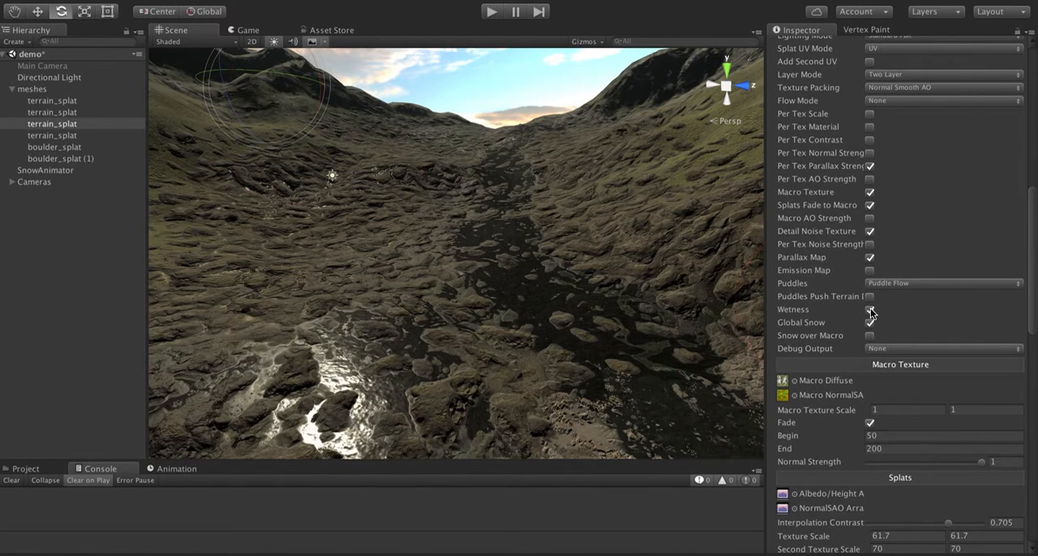
- Set the Vertex Painter's paint target channel to UV1_W for painting wetness
click(863, 30)
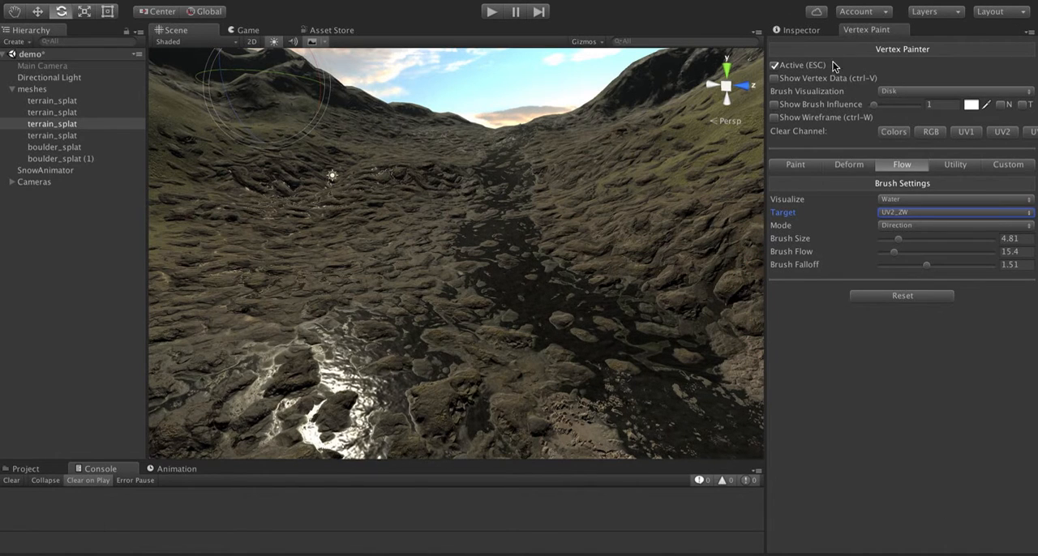
click(801, 165)
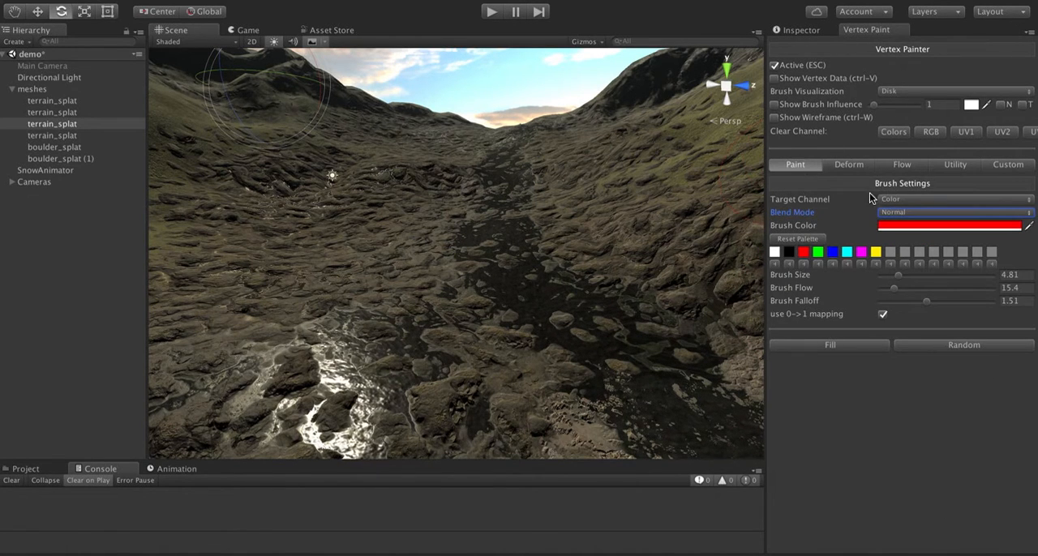
click(889, 199)
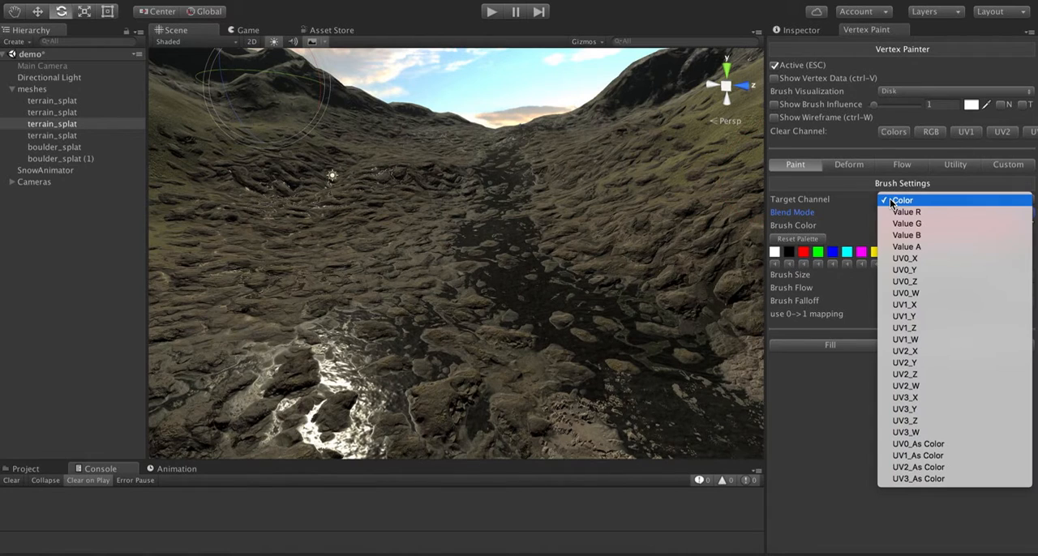
click(911, 340)
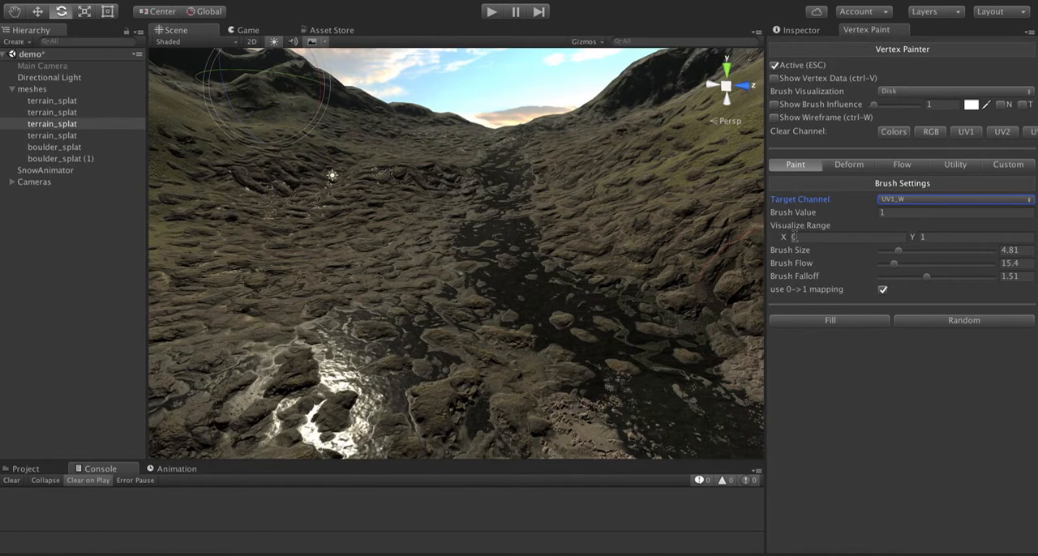
- Fill the terrain mesh's UV1_W channel with a brush value of 0 to clear its wetness
click(829, 215)
text(0)
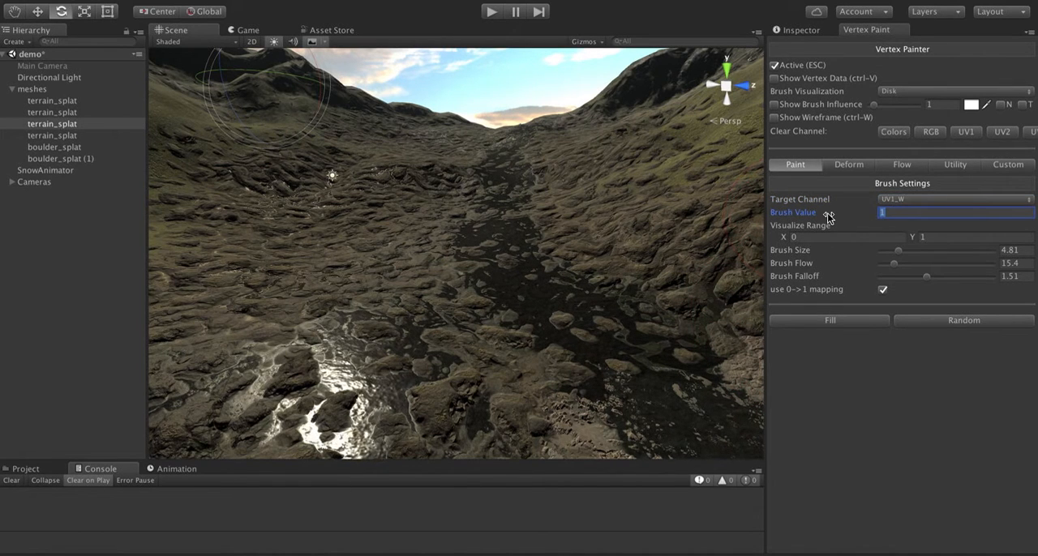
click(824, 322)
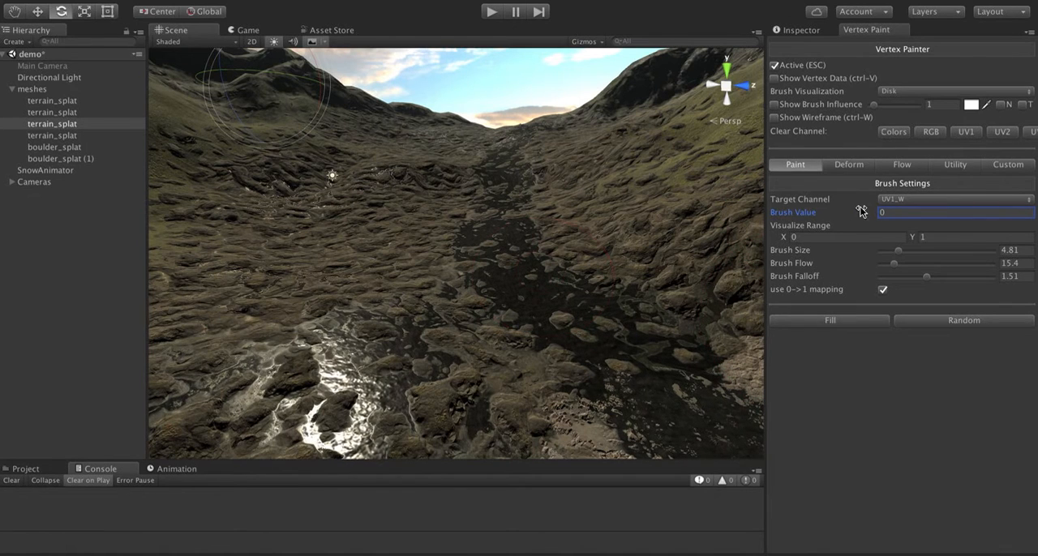
- Set the brush value to 1 and paint wetness over the rocks beside the stream
click(812, 216)
text(1)
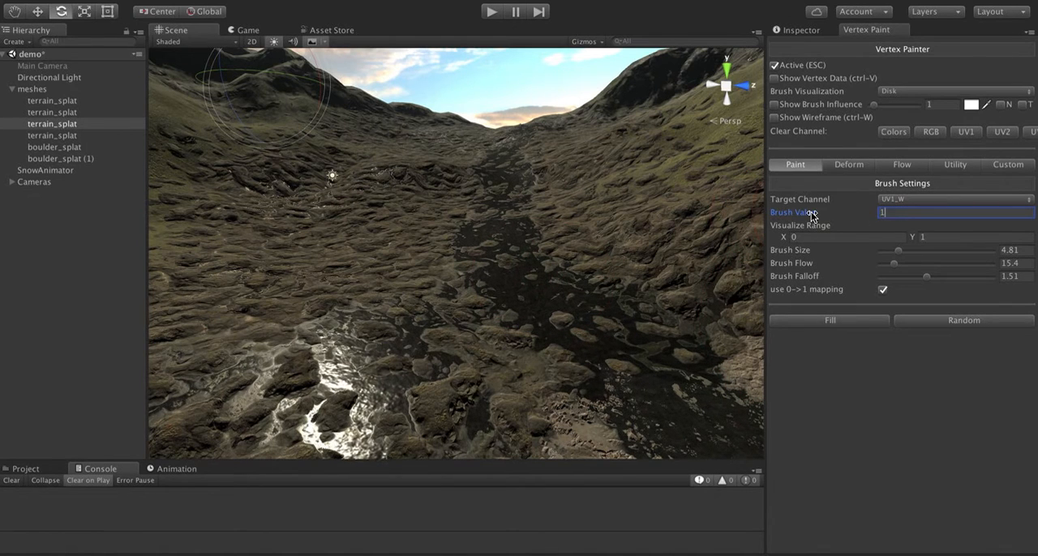
mouse_move(410, 229)
mouse_down()
mouse_move(400, 273)
mouse_move(400, 264)
mouse_up()
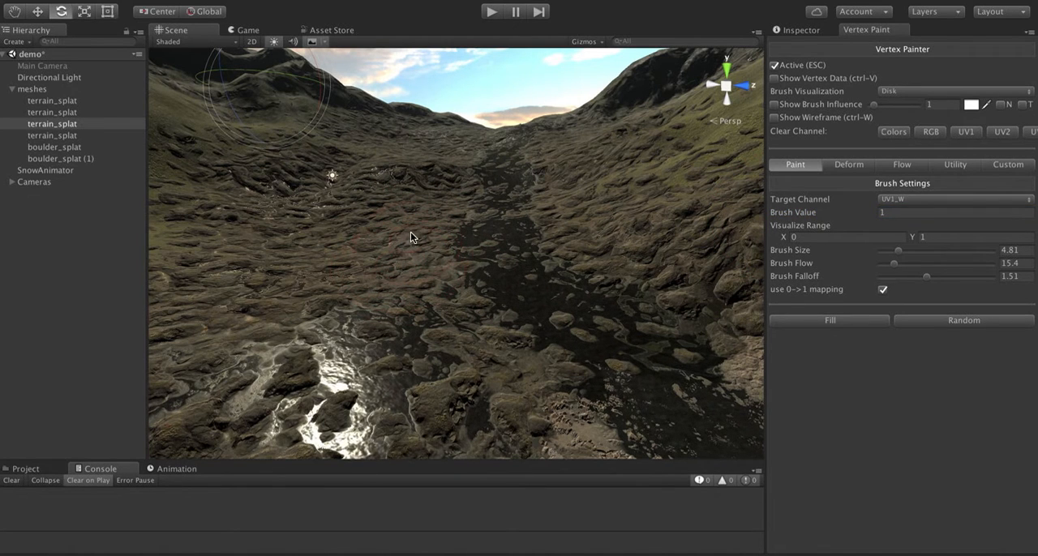
mouse_move(426, 305)
mouse_down()
mouse_move(466, 366)
mouse_move(410, 290)
mouse_move(474, 375)
mouse_move(436, 313)
mouse_move(433, 264)
mouse_move(437, 329)
mouse_move(427, 233)
mouse_move(457, 238)
mouse_move(522, 304)
mouse_move(399, 271)
mouse_move(390, 306)
mouse_move(406, 296)
mouse_up()
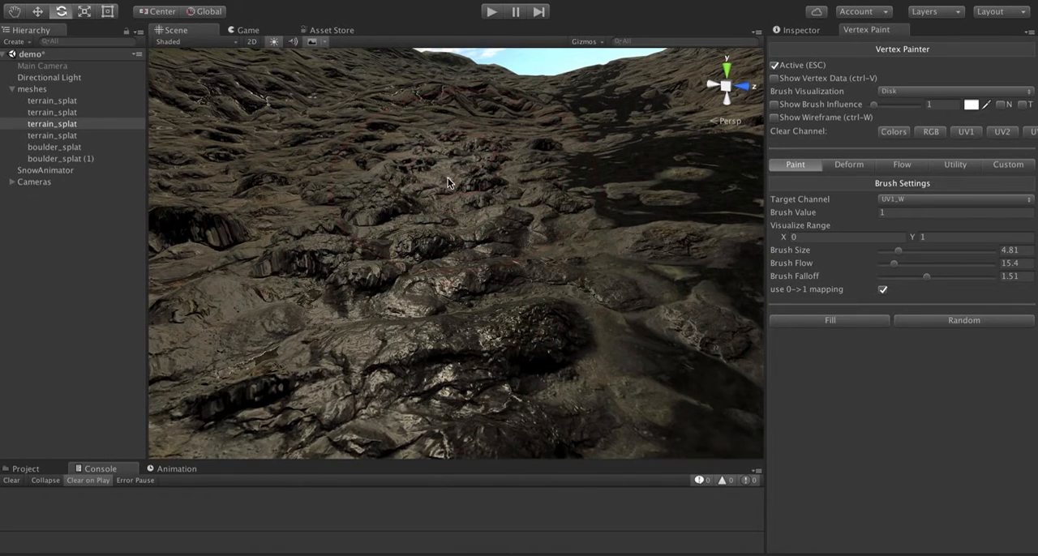
- Examine the painted wetness on the rocks beside the stream from close up and from farther back
alt+drag(430, 252, 467, 264)
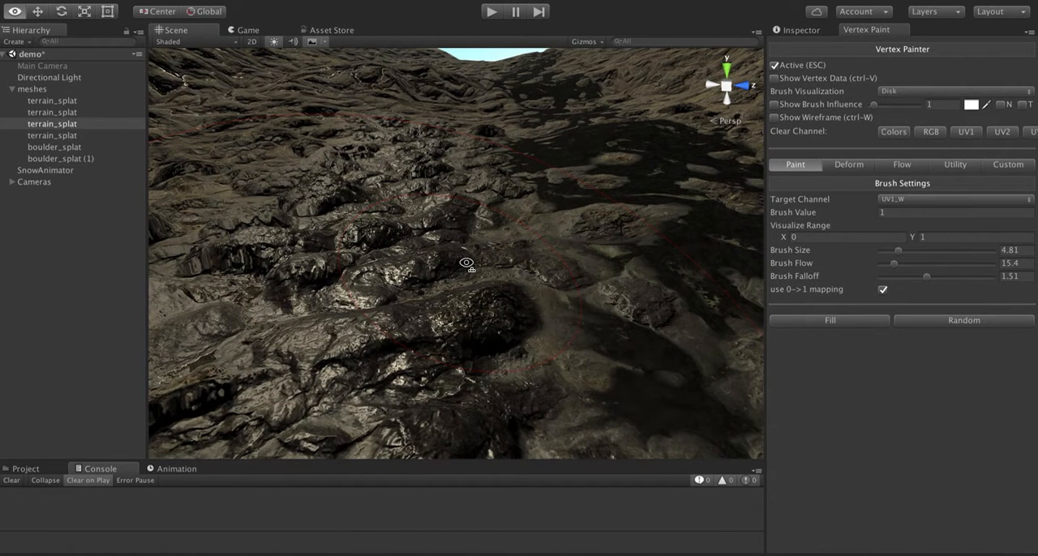
right_drag(466, 264, 419, 245)
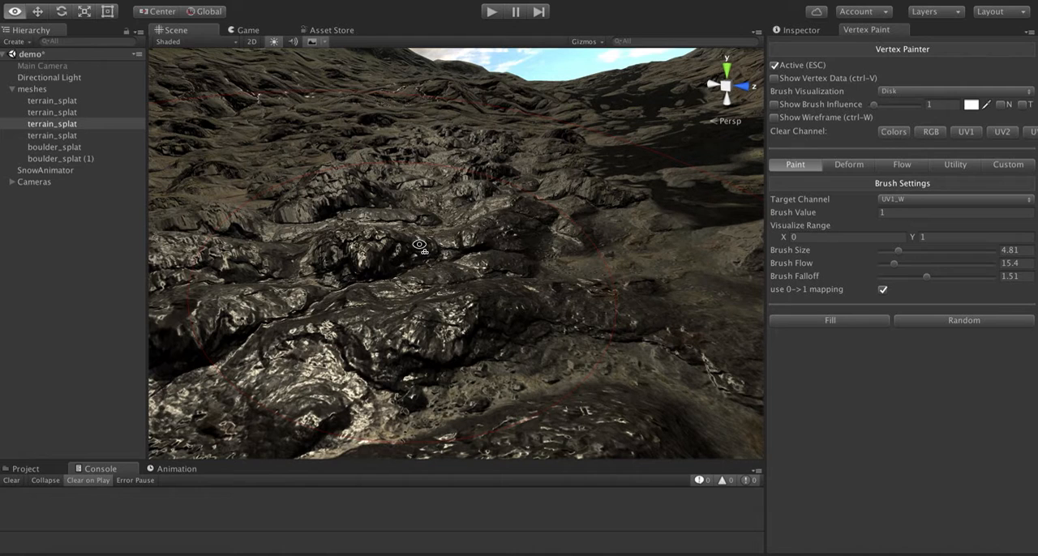
right_drag(420, 245, 419, 246)
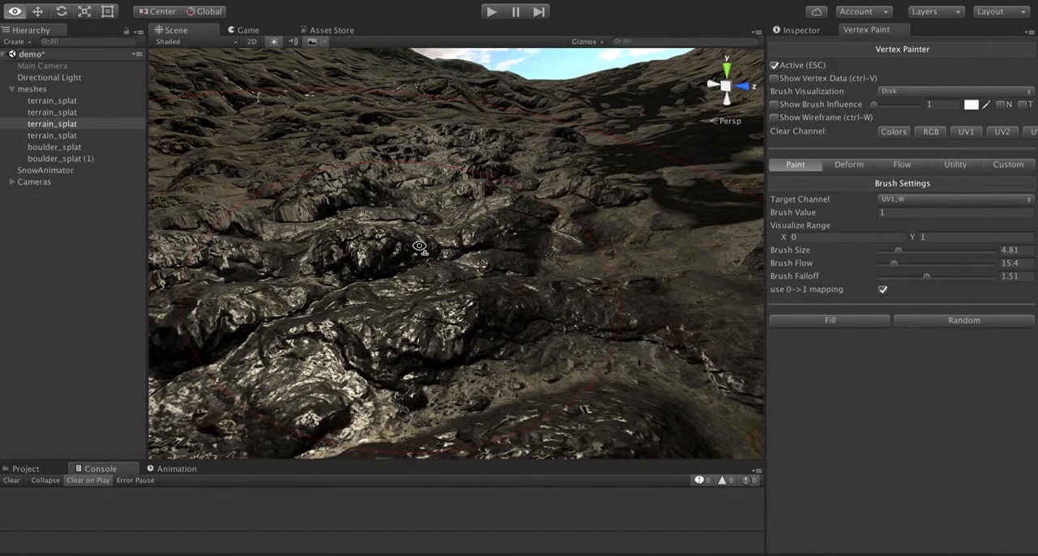
right_drag(419, 246, 435, 276)
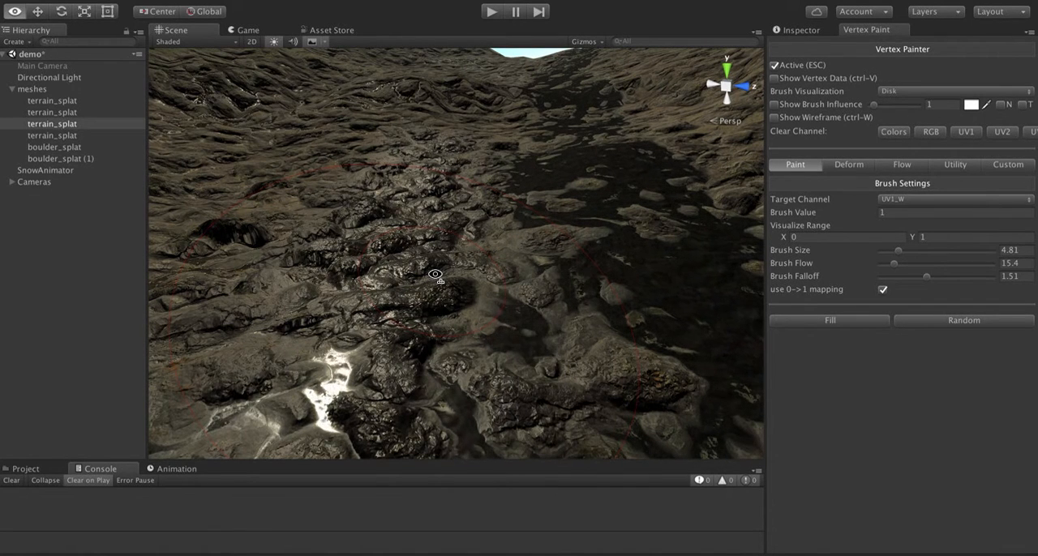
right_drag(436, 276, 396, 260)
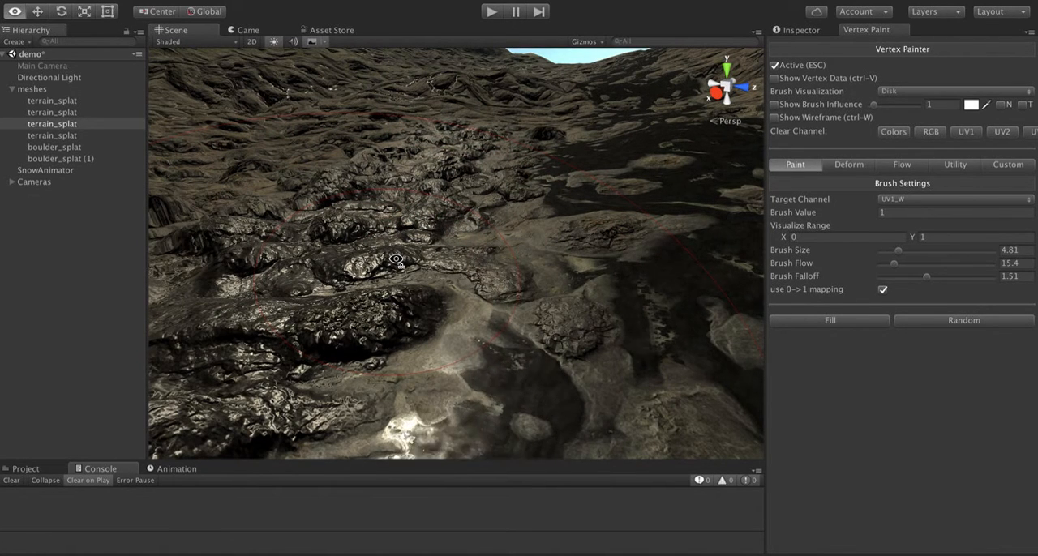
right_drag(396, 260, 396, 261)
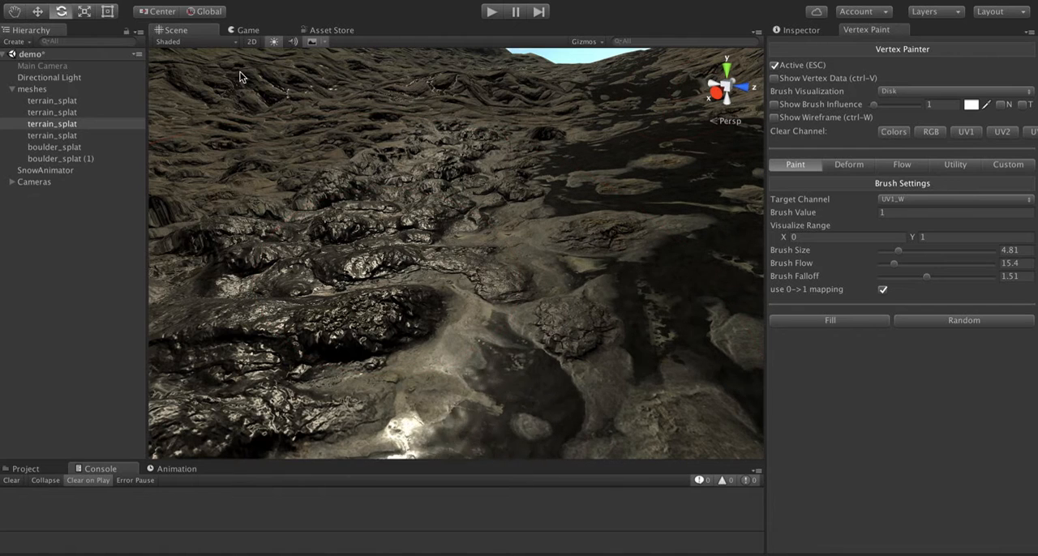
- Review the megasplat_demo material's shader compiler options along with its Puddles, Snow and Wetness settings
click(813, 30)
scroll(838, 384, down, 10)
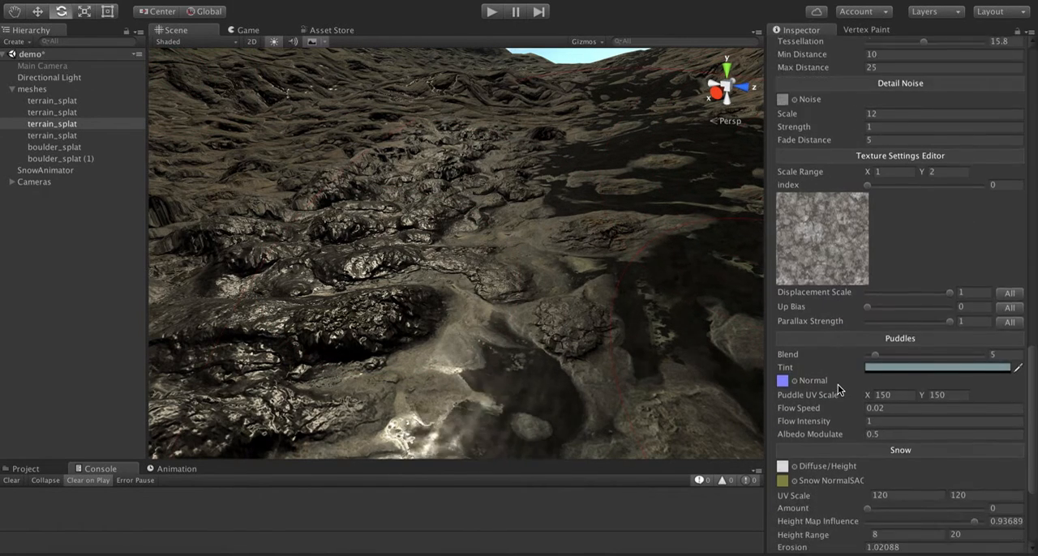
scroll(838, 390, down, 5)
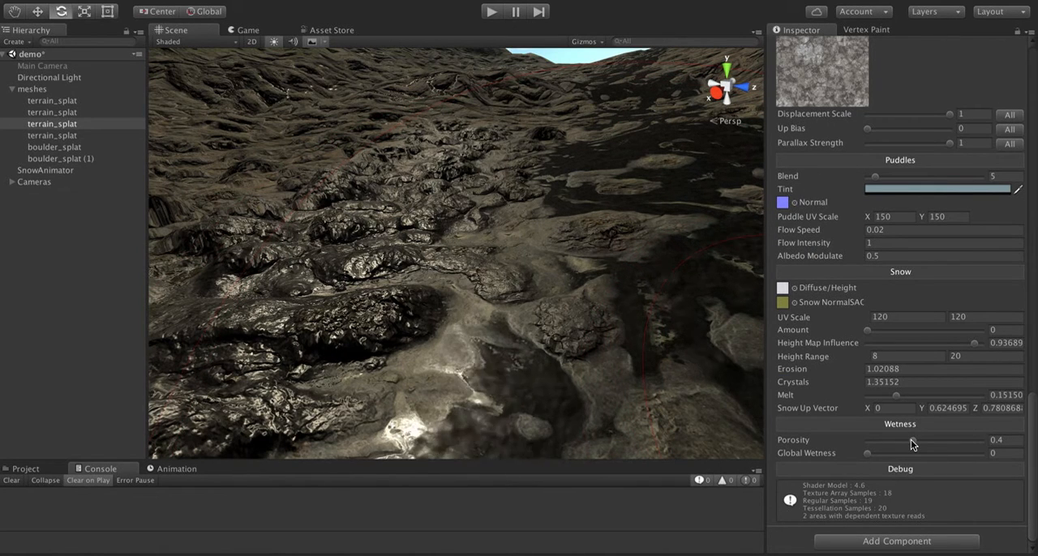
scroll(823, 223, up, 15)
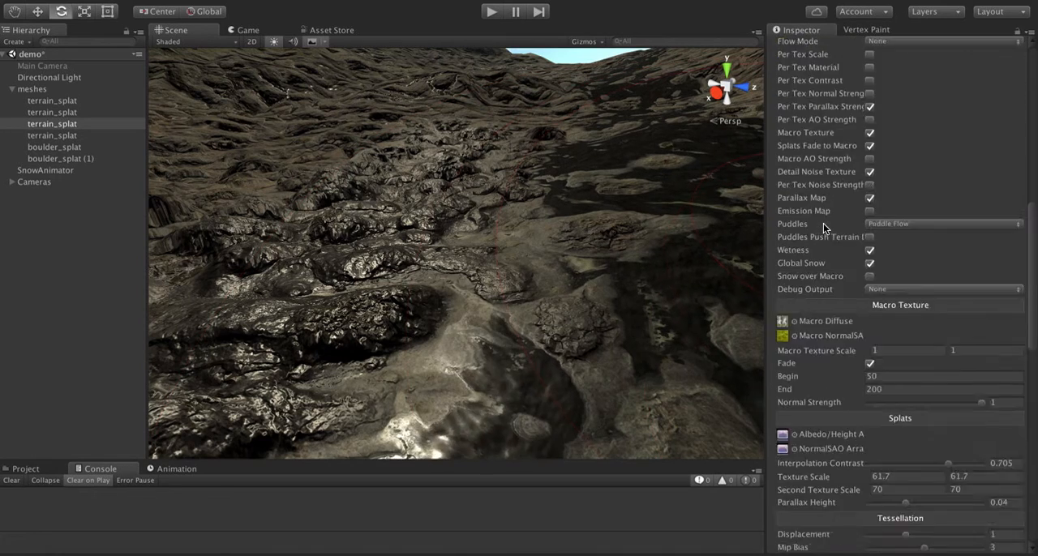
scroll(824, 223, down, 3)
scroll(824, 223, down, 5)
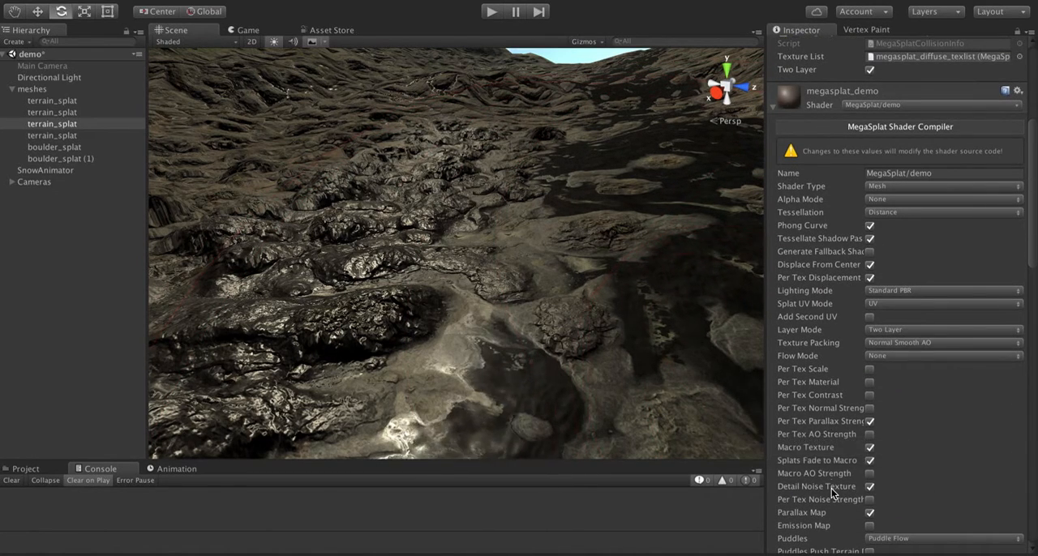
scroll(832, 489, down, 8)
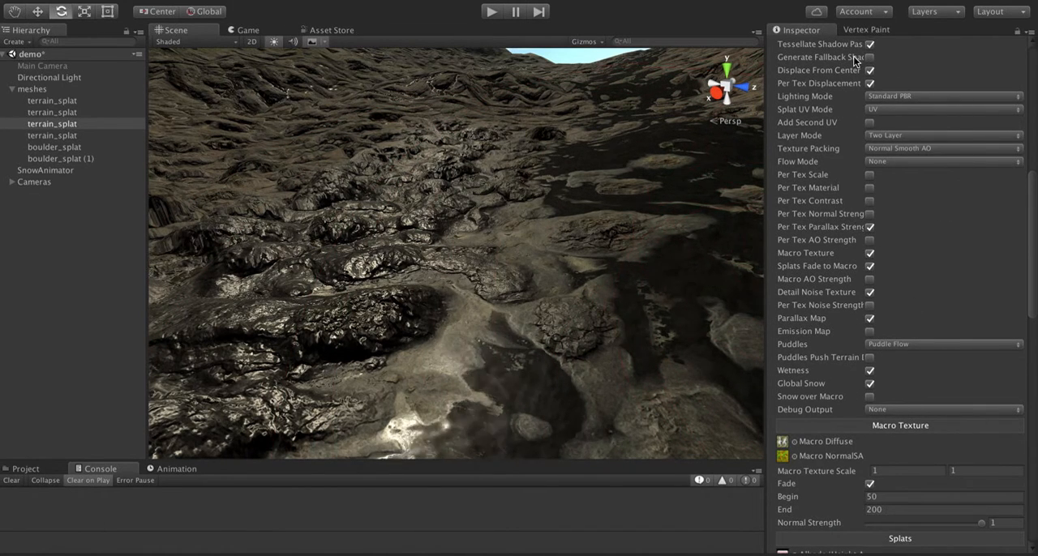
scroll(820, 119, up, 6)
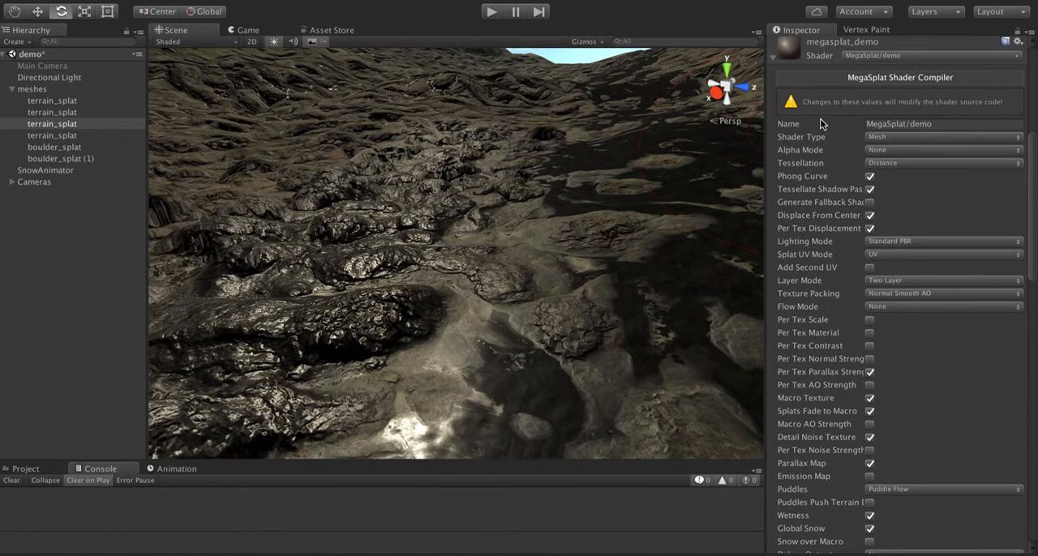
scroll(820, 118, down, 4)
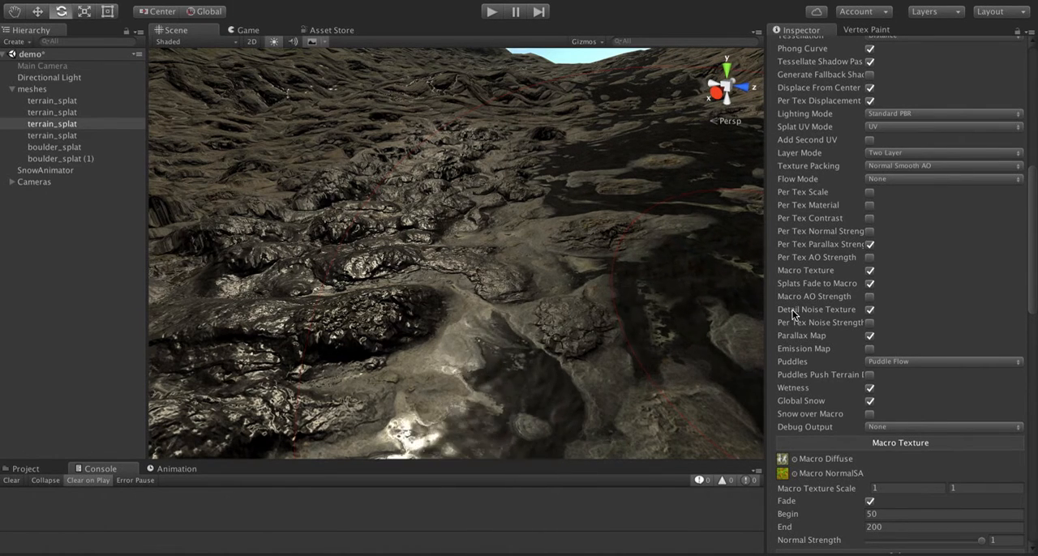
click(870, 332)
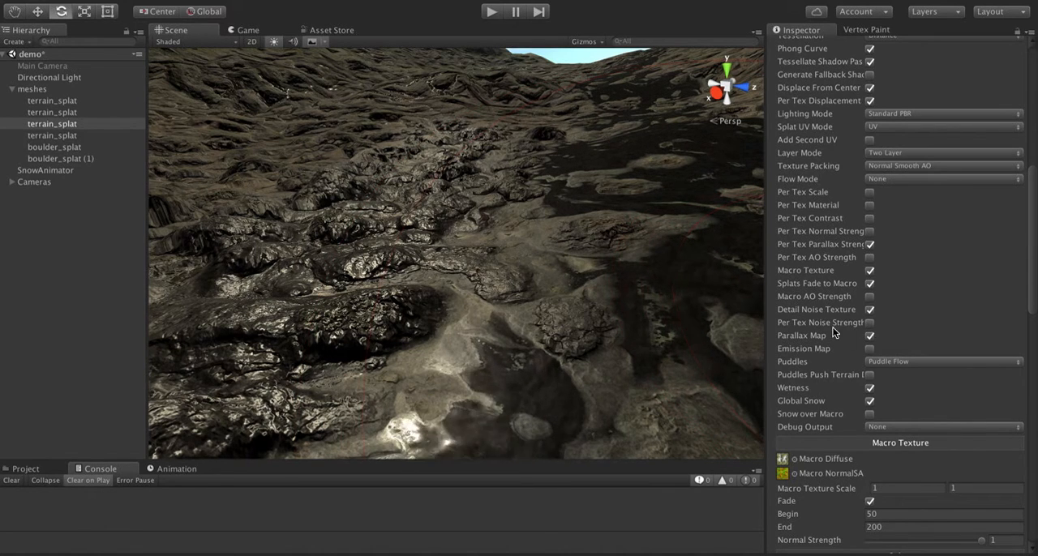
click(870, 331)
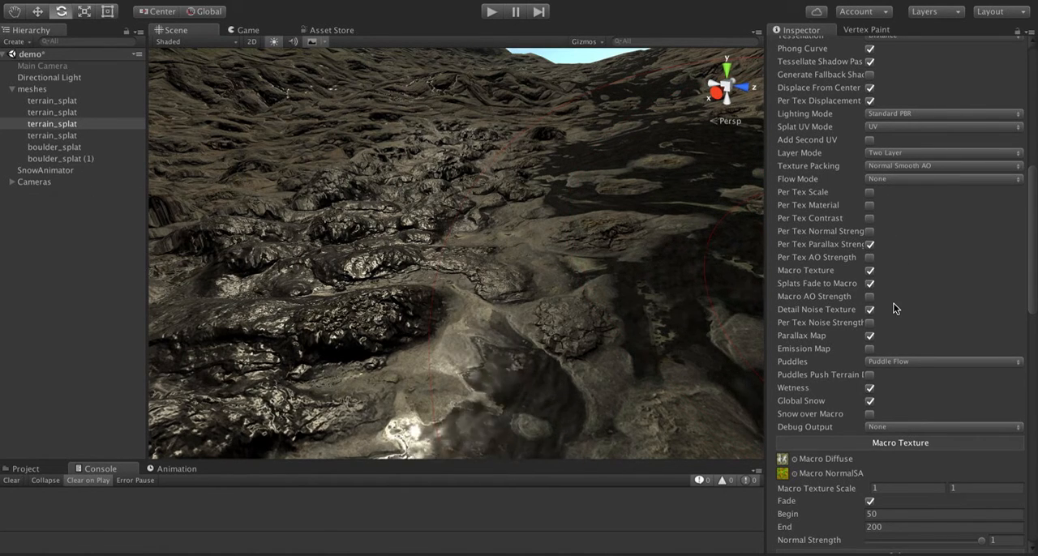
- Try varying the Wetness Porosity of the material and set it back to 0.4
scroll(896, 309, down, 8)
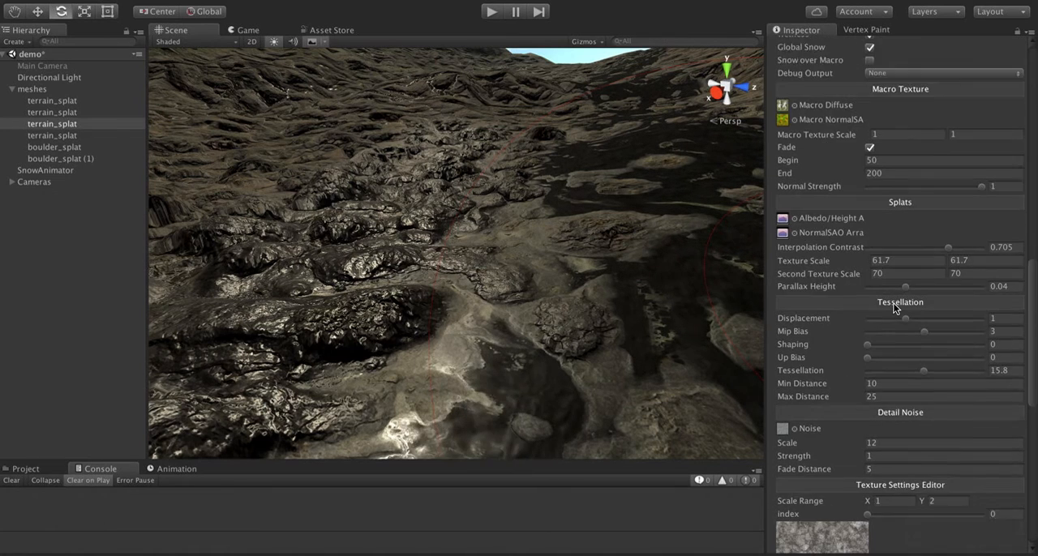
scroll(895, 309, down, 2)
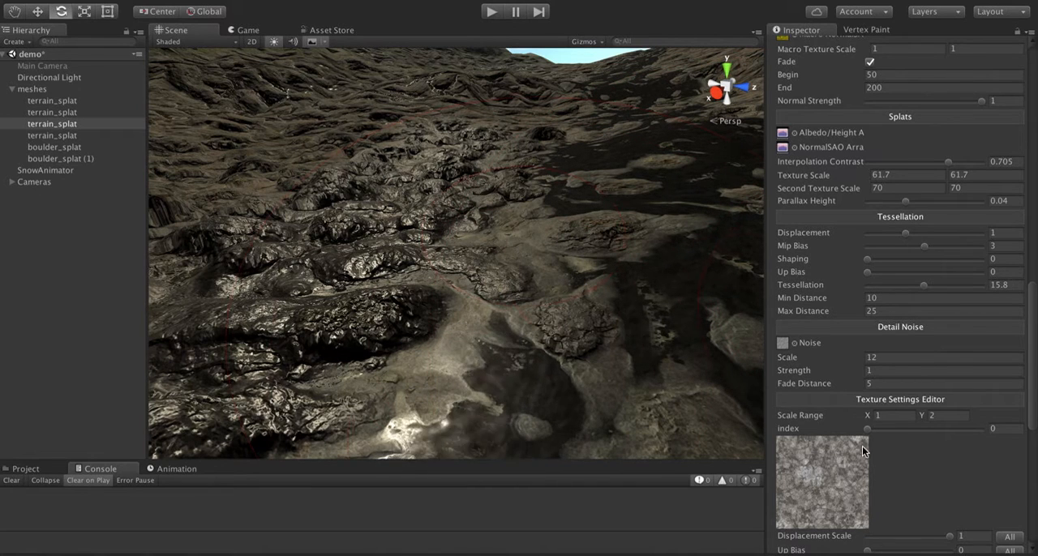
scroll(852, 479, down, 10)
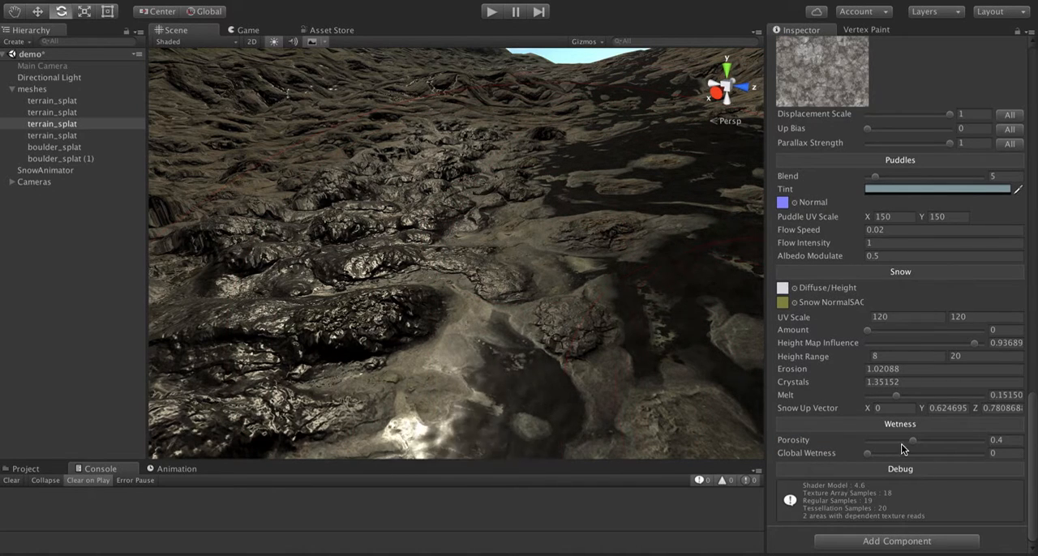
mouse_move(911, 445)
mouse_down()
mouse_move(881, 448)
mouse_move(955, 451)
mouse_move(912, 451)
mouse_up()
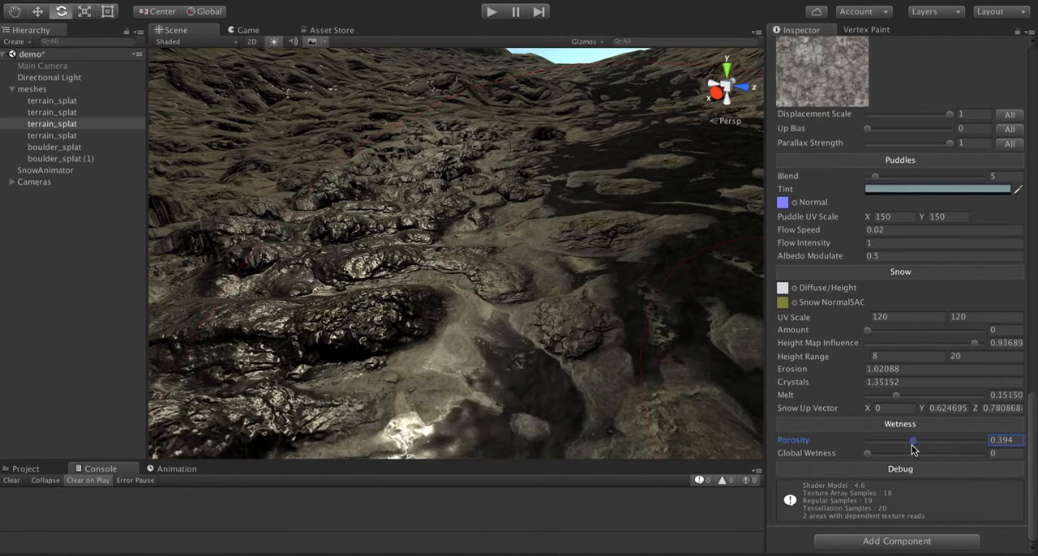
click(1012, 440)
text(0.4)
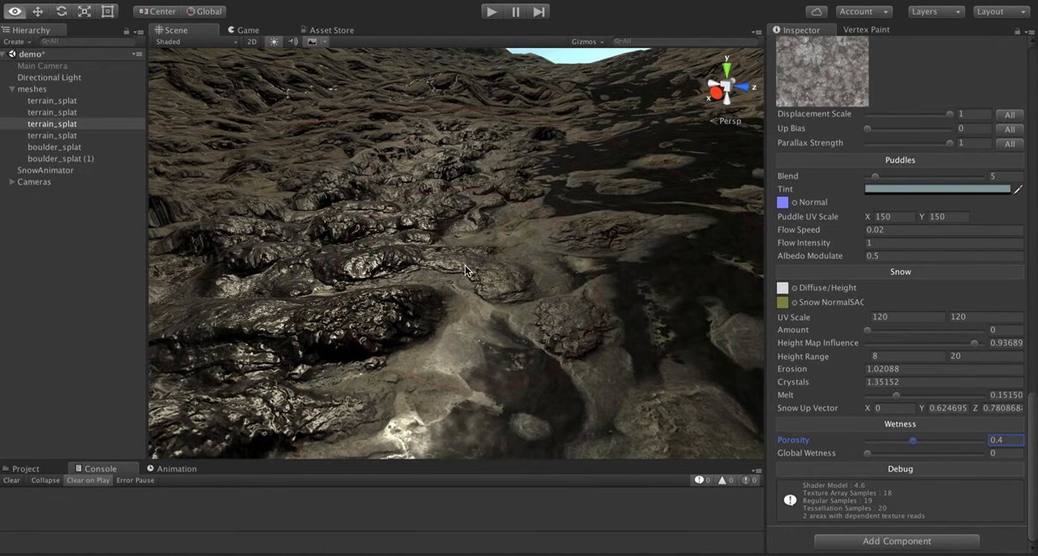
- Raise the material's Global Wetness to about 1 to preview fully wet terrain, and return it to 0
alt+drag(465, 265, 475, 246)
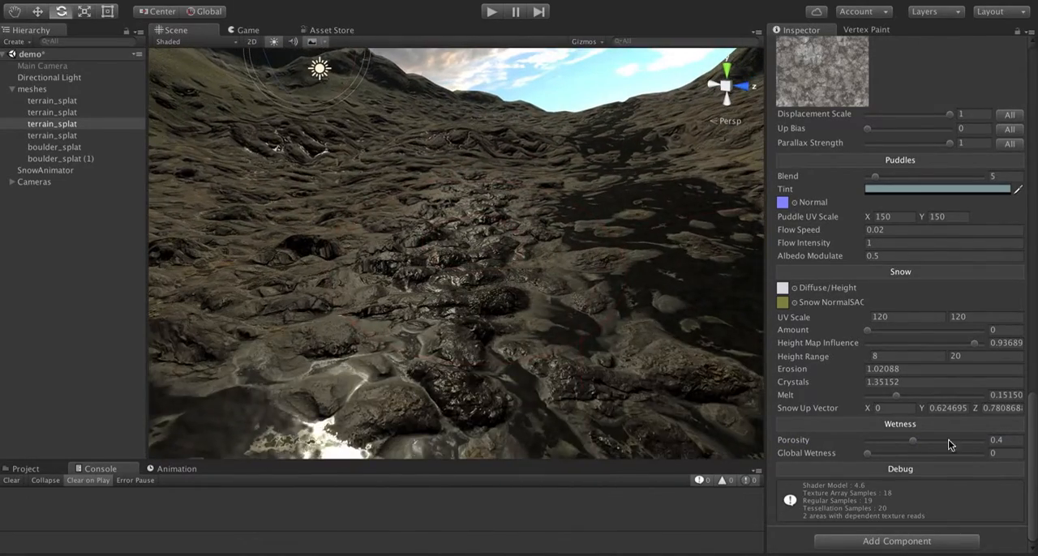
drag(866, 455, 986, 464)
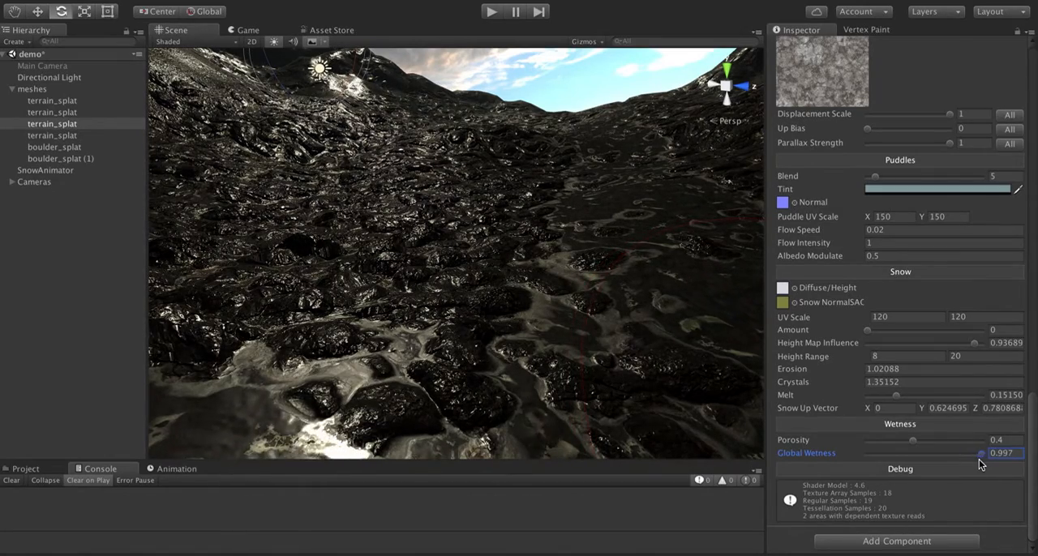
drag(983, 464, 863, 457)
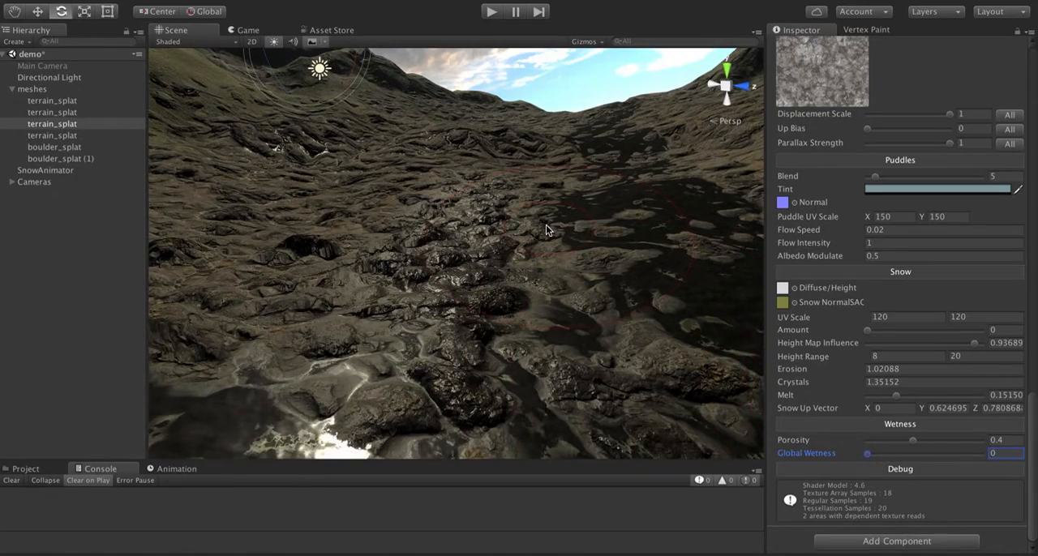
right_drag(546, 227, 500, 258)
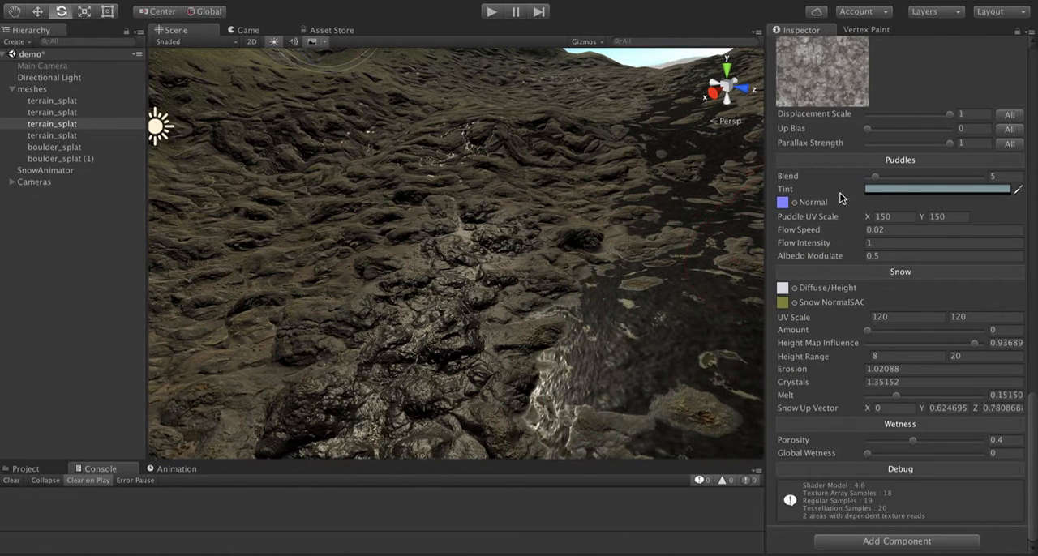
- Set the shader's Alpha Mode to Alpha Test and inspect the grassy, rocky hillside
scroll(840, 180, up, 5)
scroll(839, 178, up, 10)
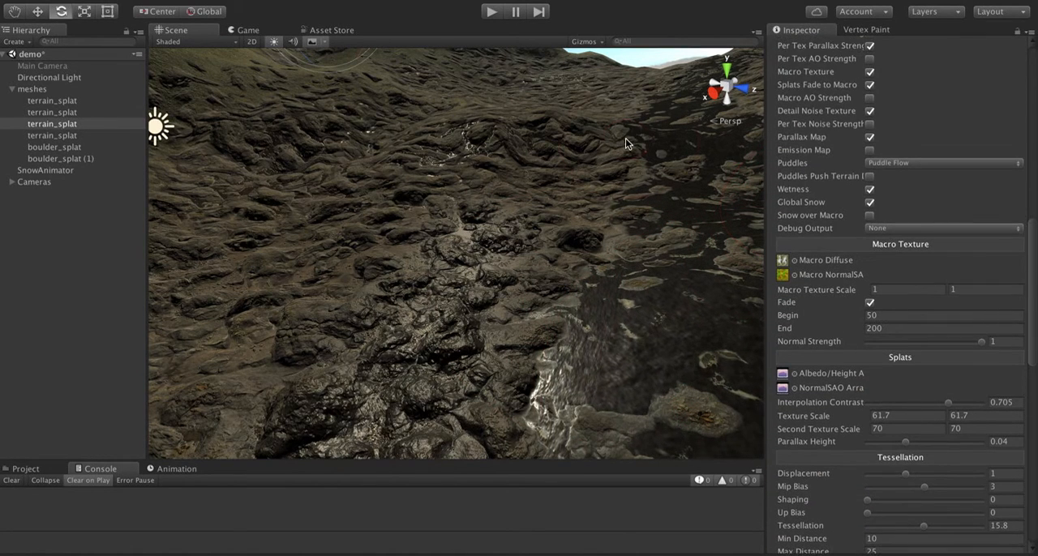
scroll(982, 130, up, 10)
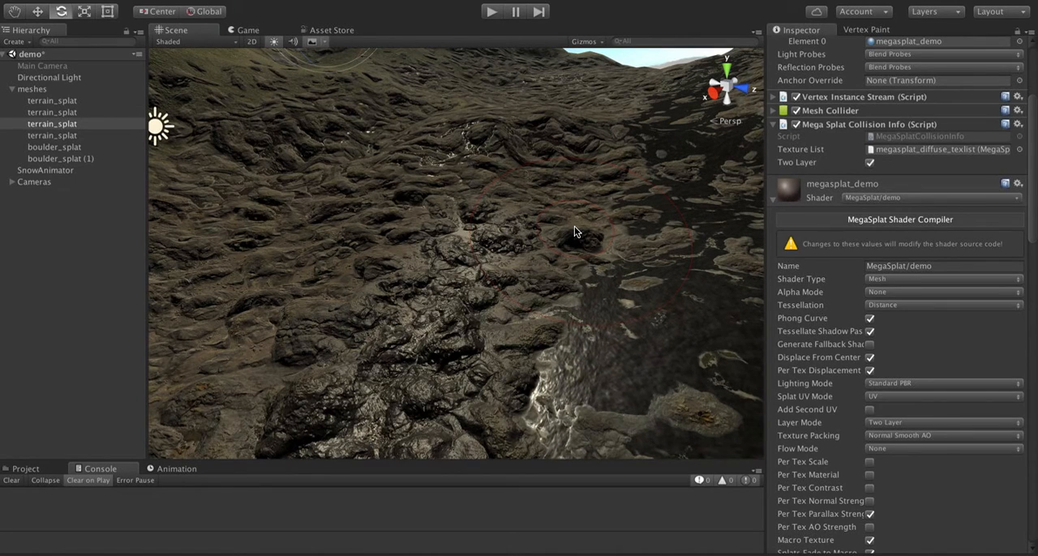
alt+drag(499, 247, 638, 263)
right_drag(638, 264, 422, 220)
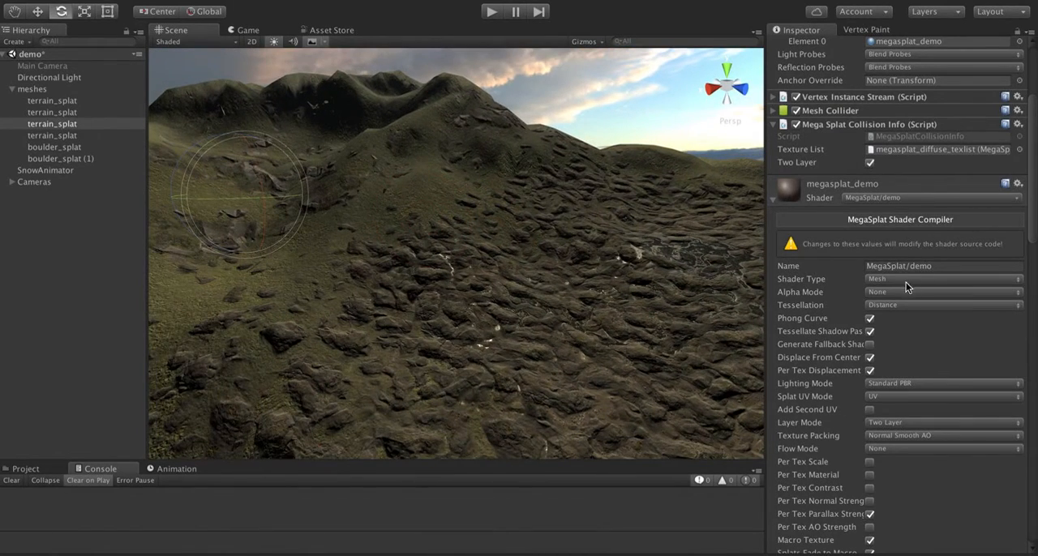
click(886, 293)
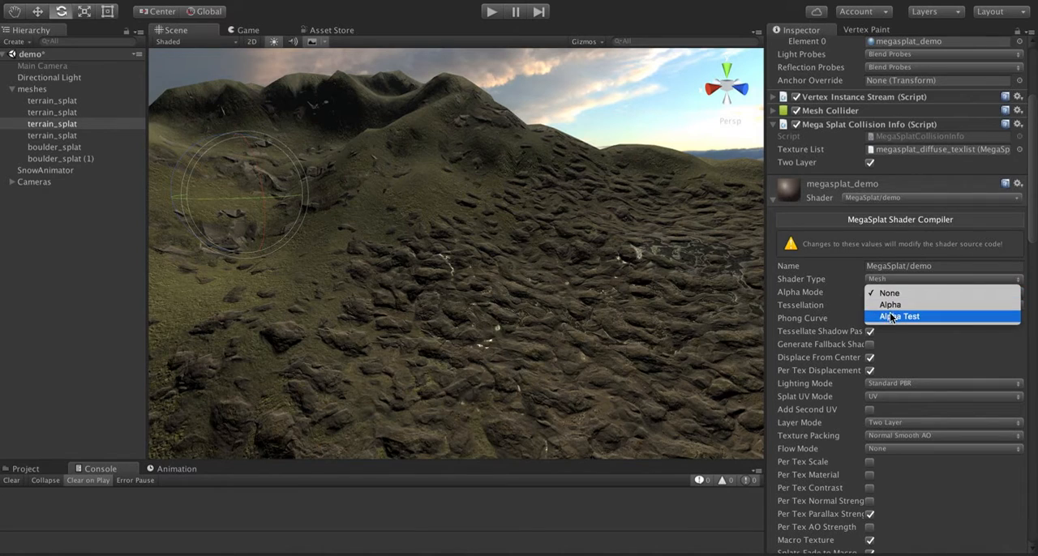
click(890, 317)
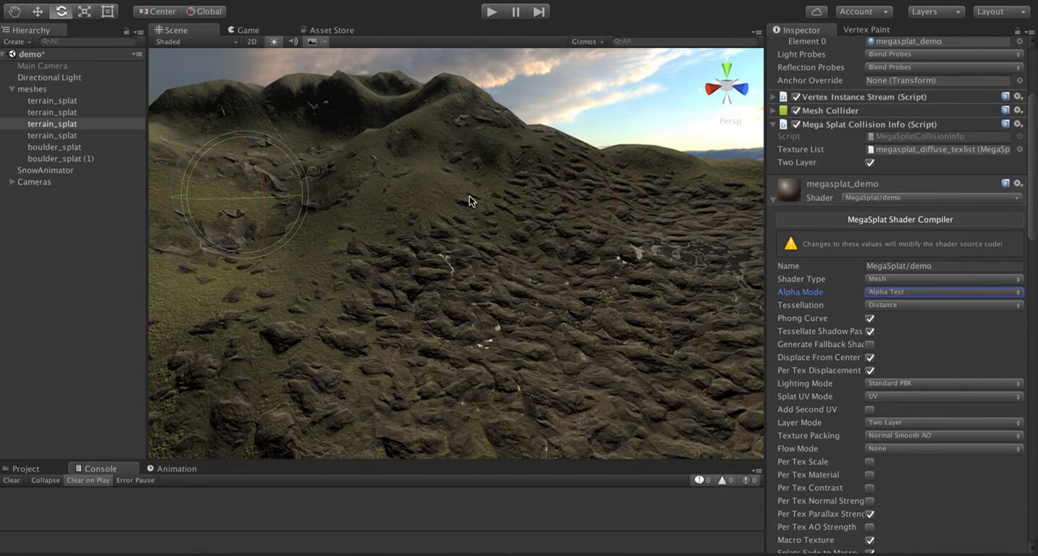
alt+drag(465, 200, 435, 217)
key(w)
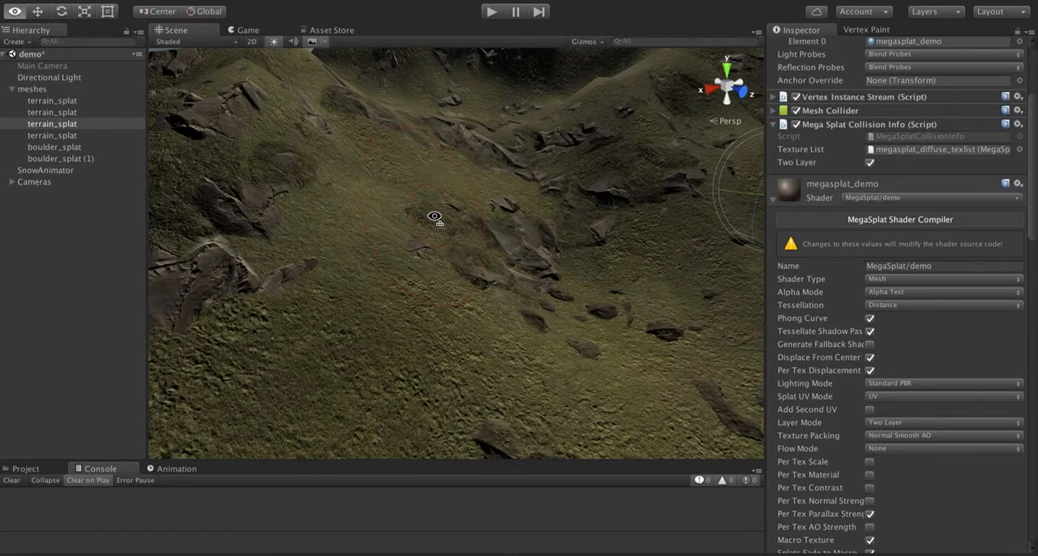
- Locate the megasplat_alpha config in the MegaSplat Examples/Textures/Arrays folder and review its source textures
key(e)
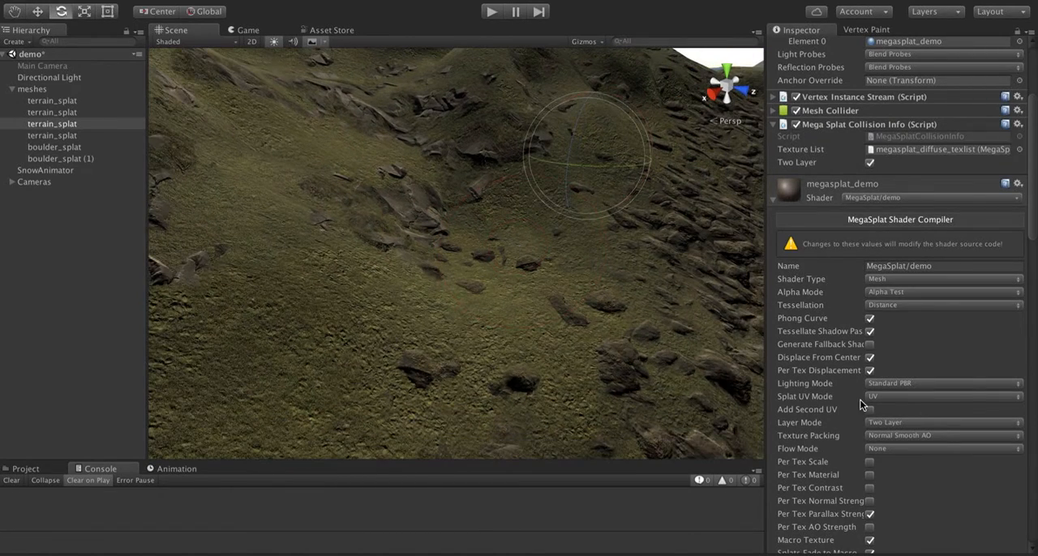
scroll(841, 477, down, 20)
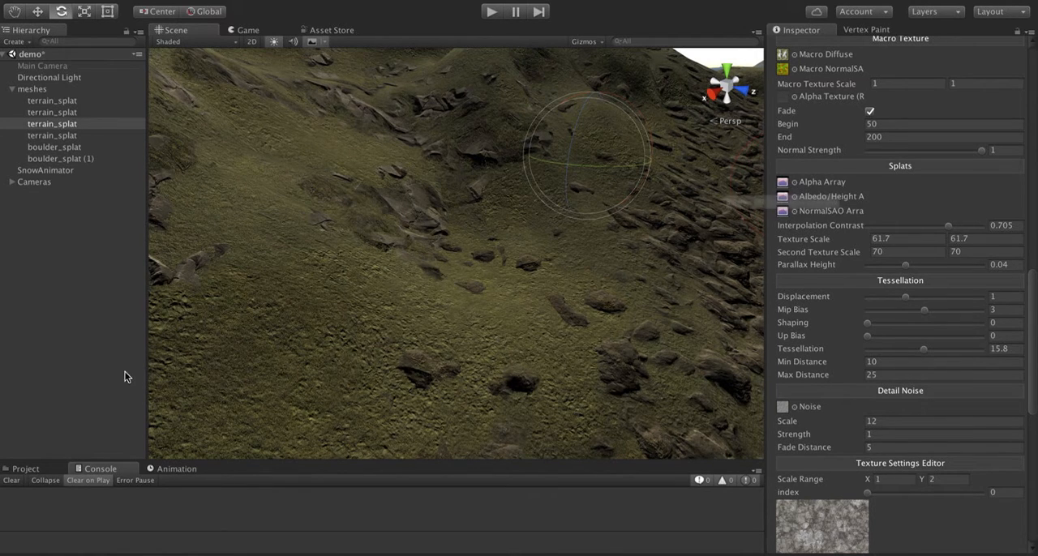
click(27, 470)
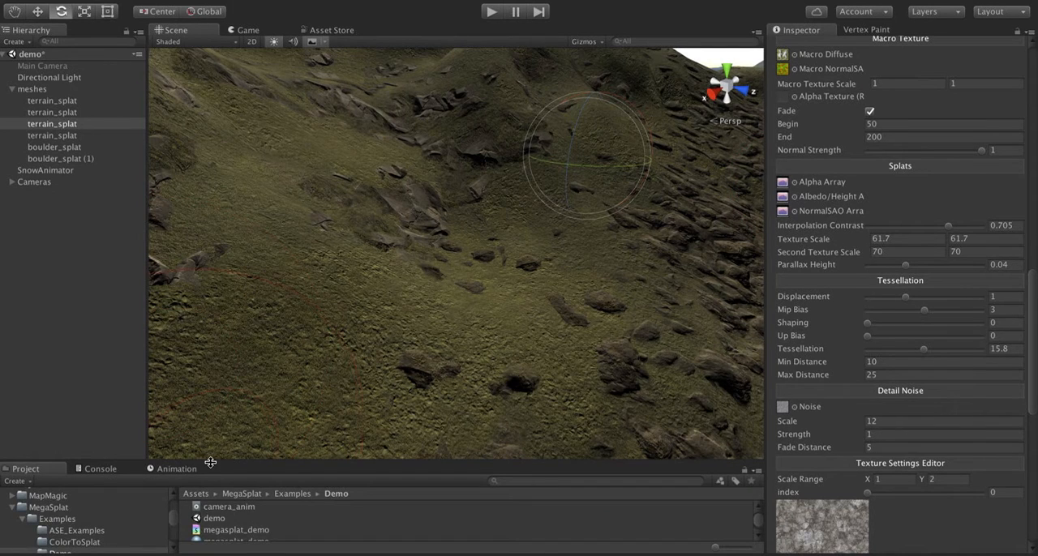
drag(210, 462, 204, 304)
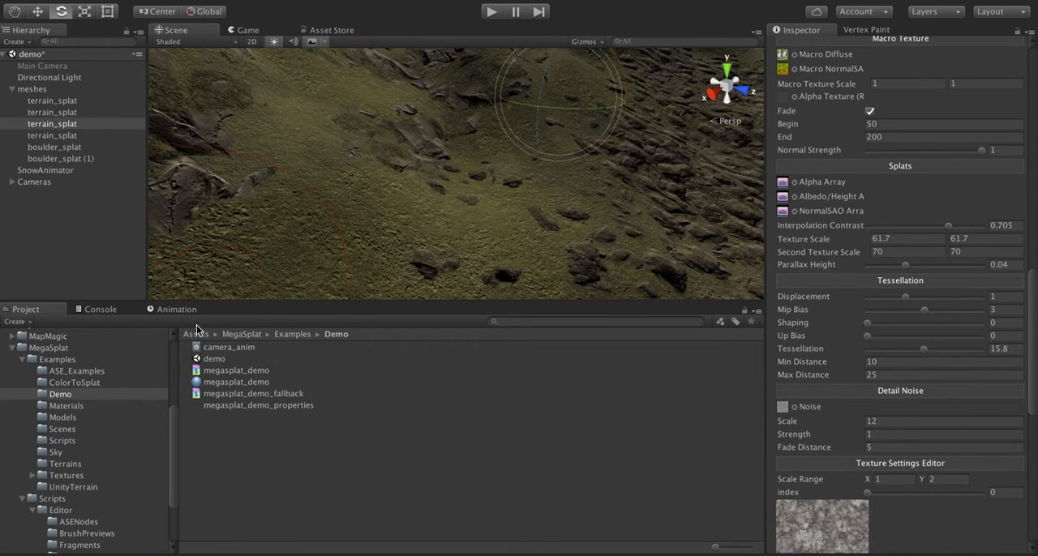
click(68, 477)
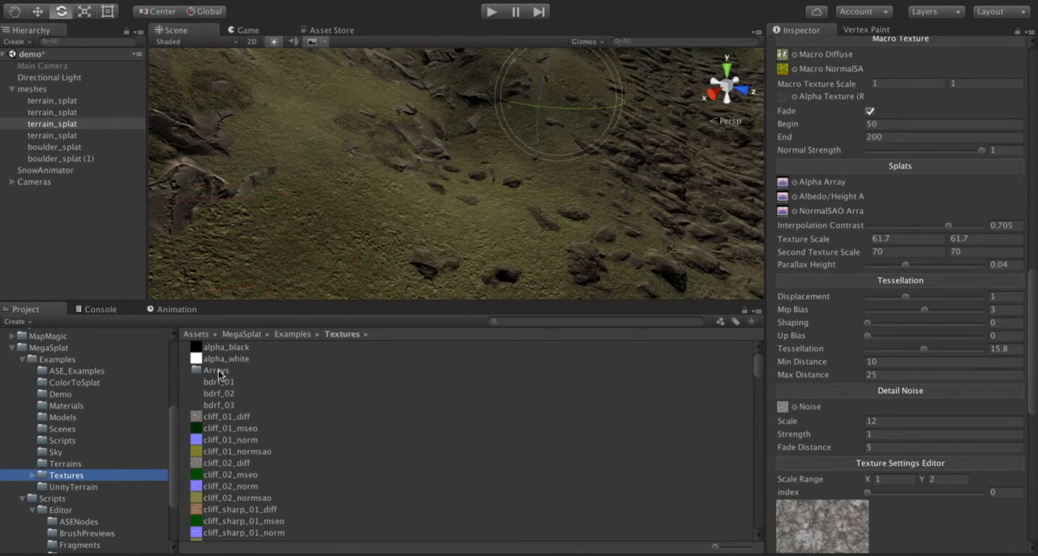
double_click(218, 370)
click(251, 348)
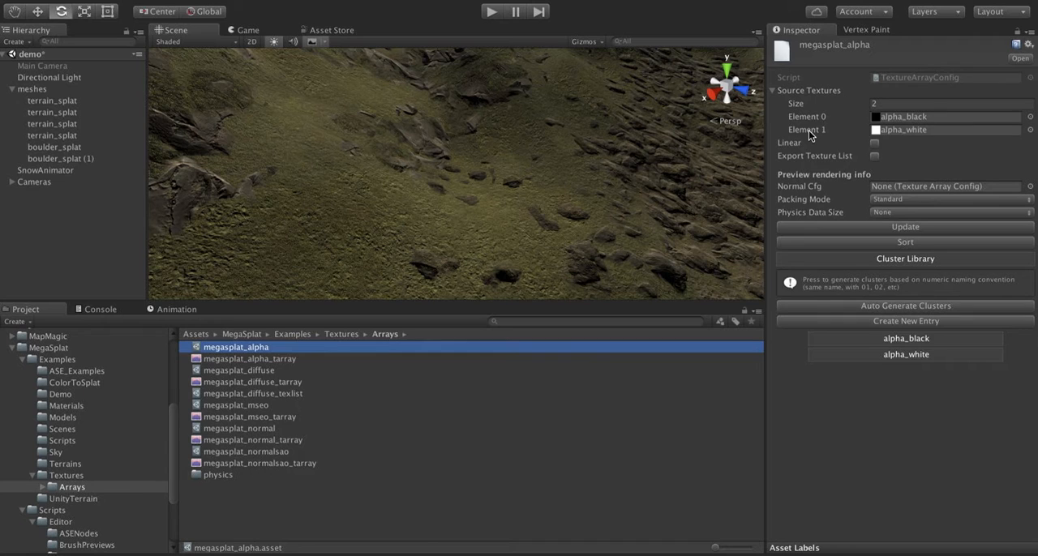
- Prepare the Vertex Painter for the meshes group with the custom megasplat_diffuse brush in Single mode, using the cliff_01_diff texture
click(854, 31)
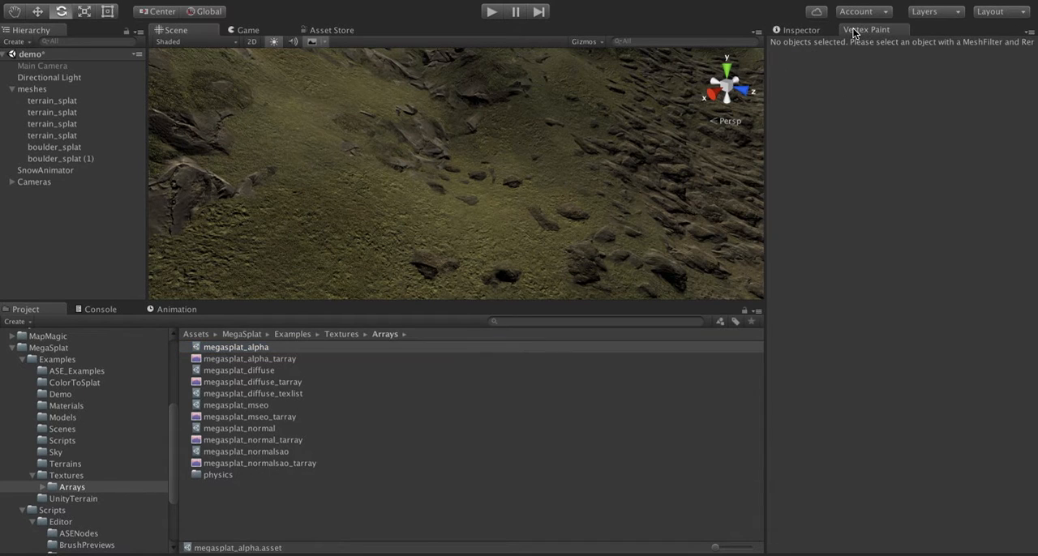
click(54, 88)
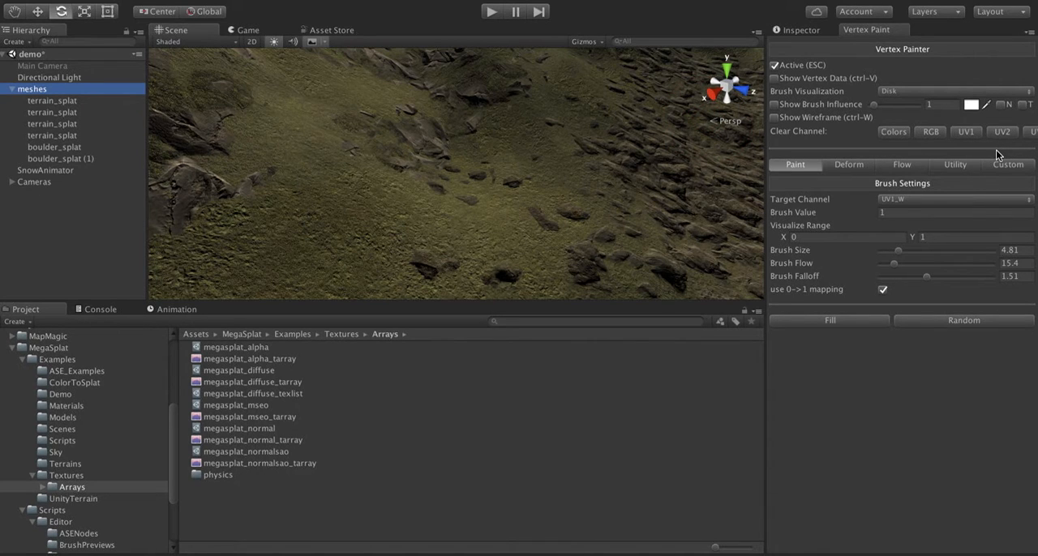
drag(594, 302, 592, 361)
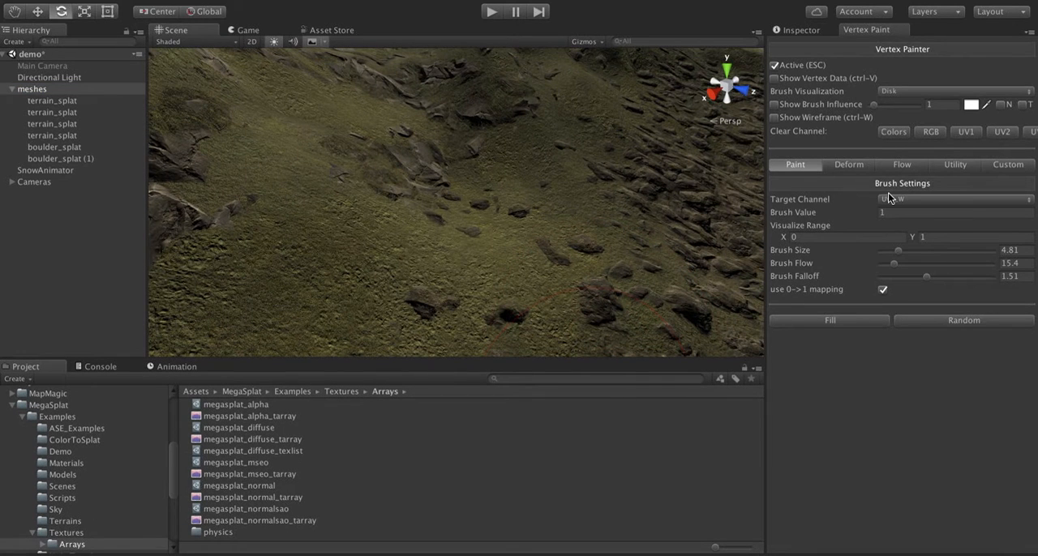
click(998, 170)
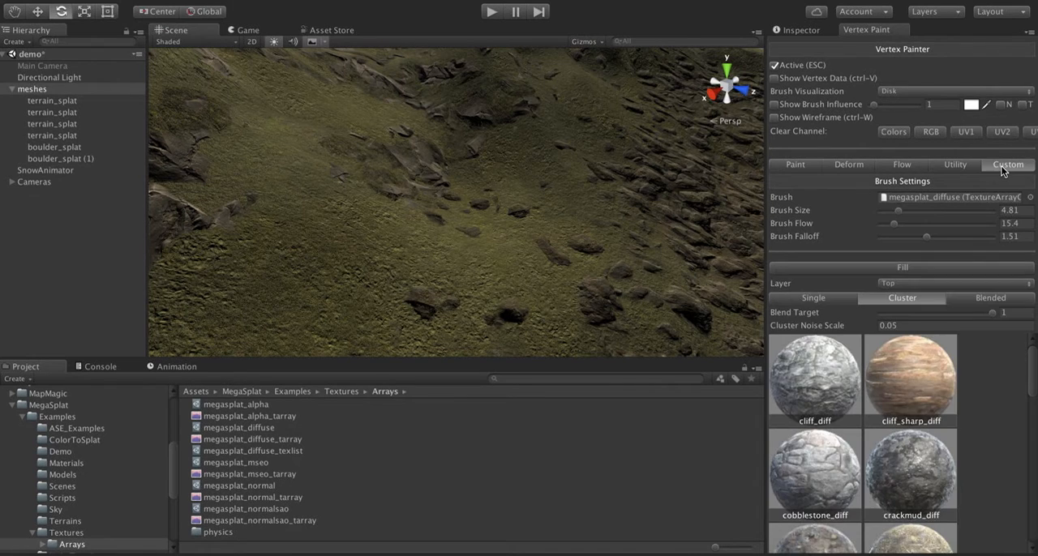
click(815, 299)
click(803, 362)
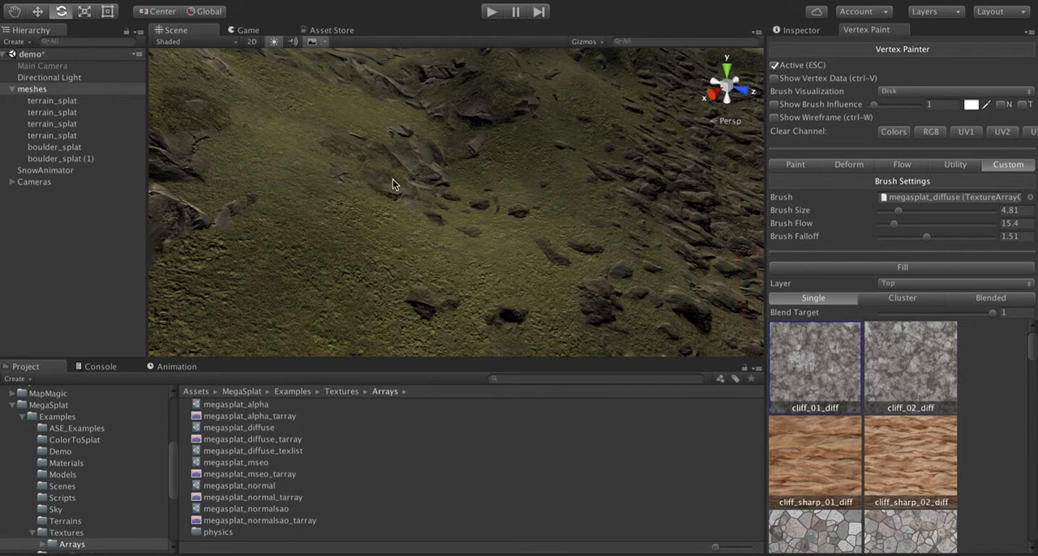
- Try painting cliff_01_diff over the grassy slope, inspect the painted area from other angles, and undo the painting
mouse_move(410, 184)
mouse_down()
mouse_move(370, 209)
mouse_move(365, 251)
mouse_move(322, 199)
mouse_move(341, 215)
mouse_move(336, 183)
mouse_move(355, 160)
mouse_move(420, 174)
mouse_move(405, 246)
mouse_move(322, 232)
mouse_up()
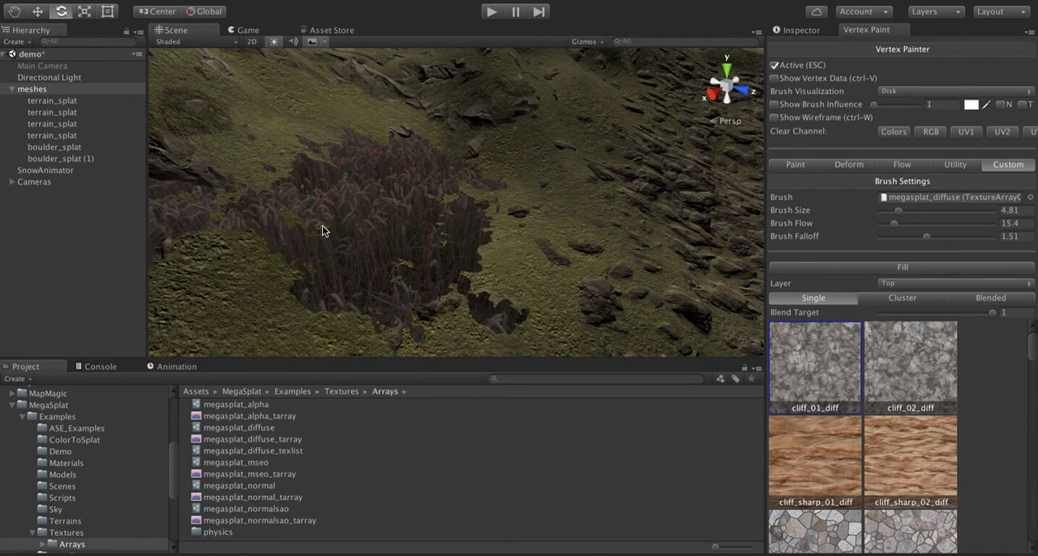
mouse_move(404, 205)
alt+mouse_down()
mouse_move(163, 215)
mouse_move(412, 239)
mouse_move(500, 153)
mouse_move(319, 167)
mouse_move(459, 190)
mouse_move(472, 159)
alt+mouse_up()
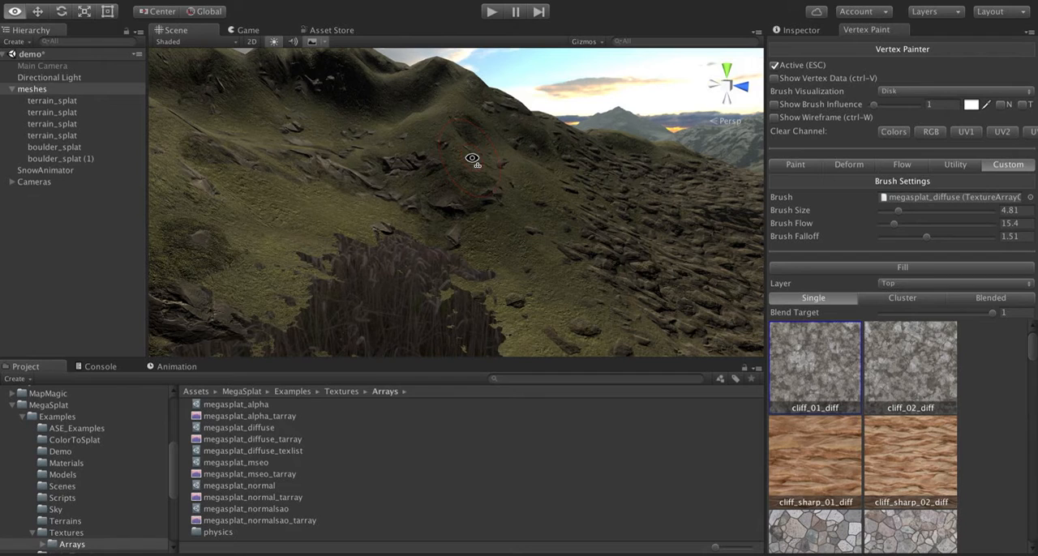
mouse_move(473, 158)
right_down()
mouse_move(427, 274)
mouse_move(440, 232)
mouse_move(259, 216)
mouse_move(279, 234)
mouse_move(431, 239)
mouse_move(470, 223)
right_up()
key(ctrl+z)
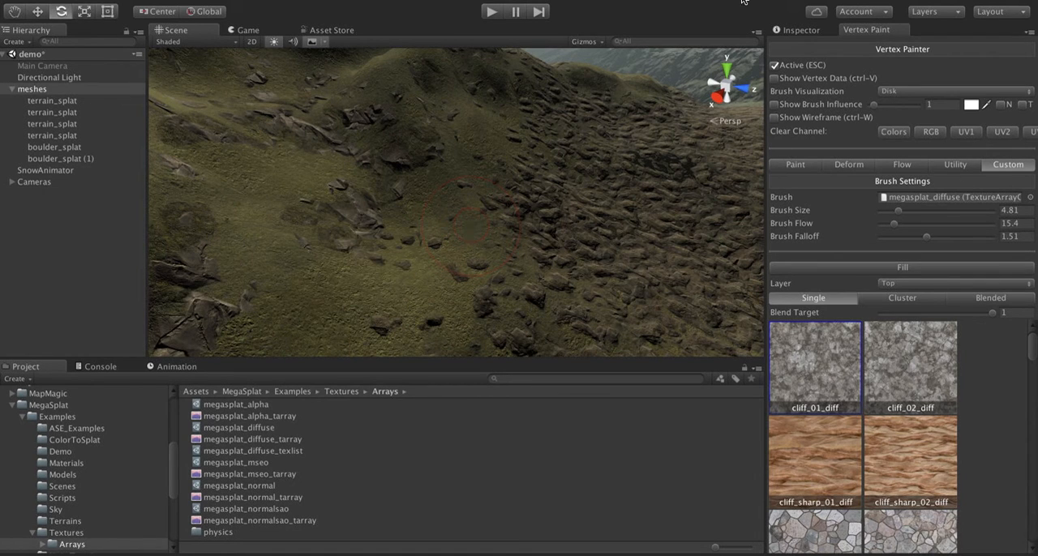
- Set the Alpha Mode of the MegaSplat/demo shader to None through the first terrain_splat mesh
click(803, 31)
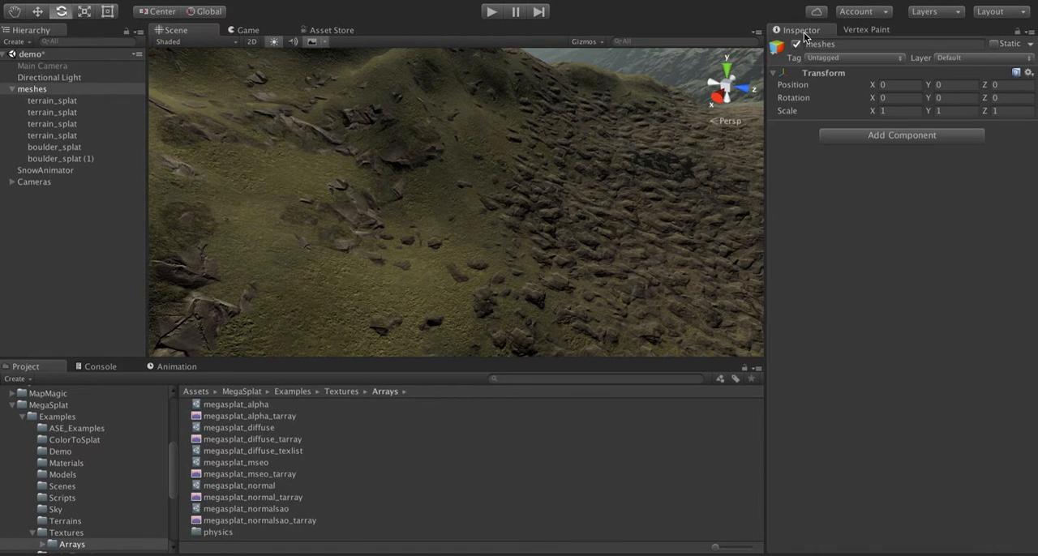
click(64, 102)
scroll(856, 410, down, 10)
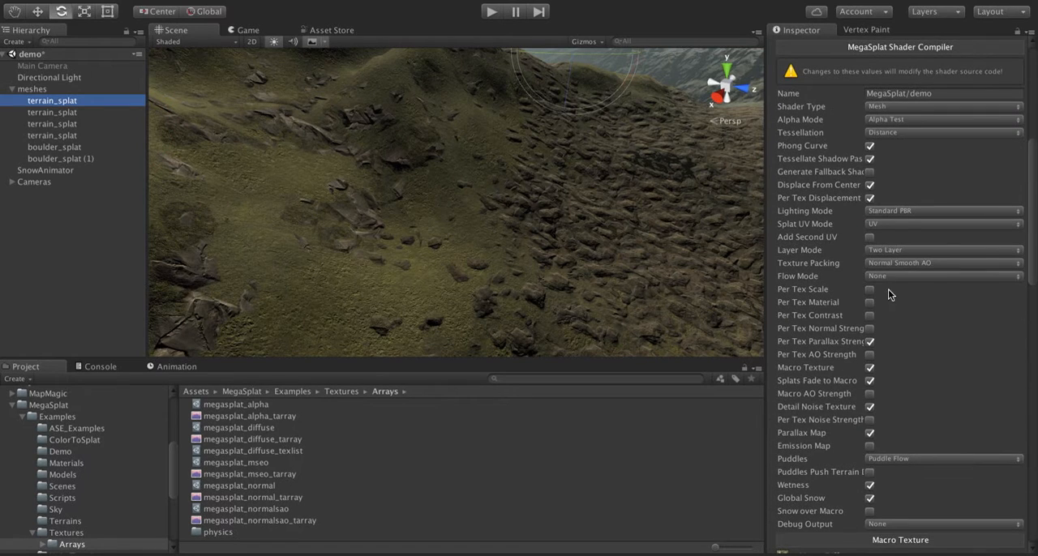
click(882, 120)
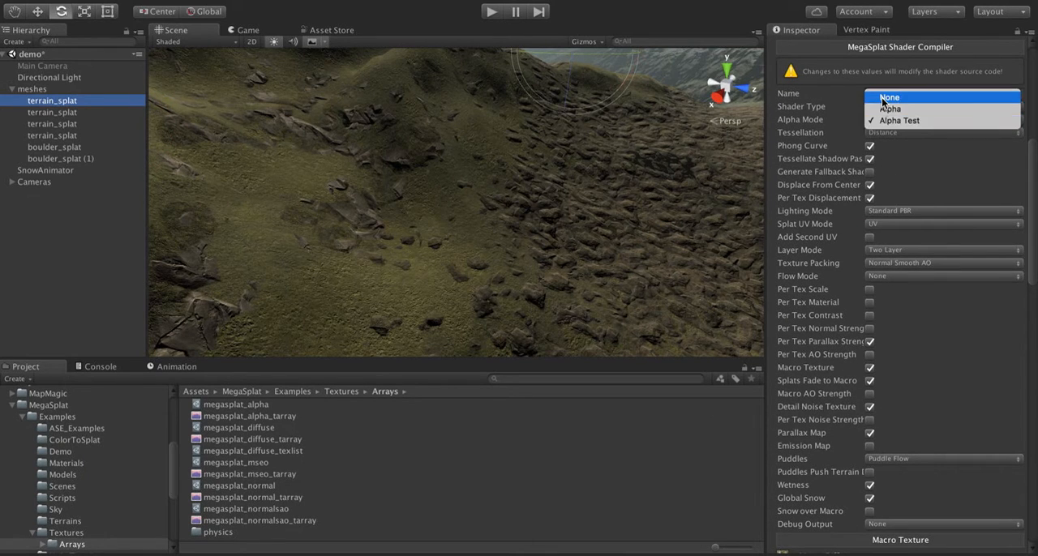
click(883, 98)
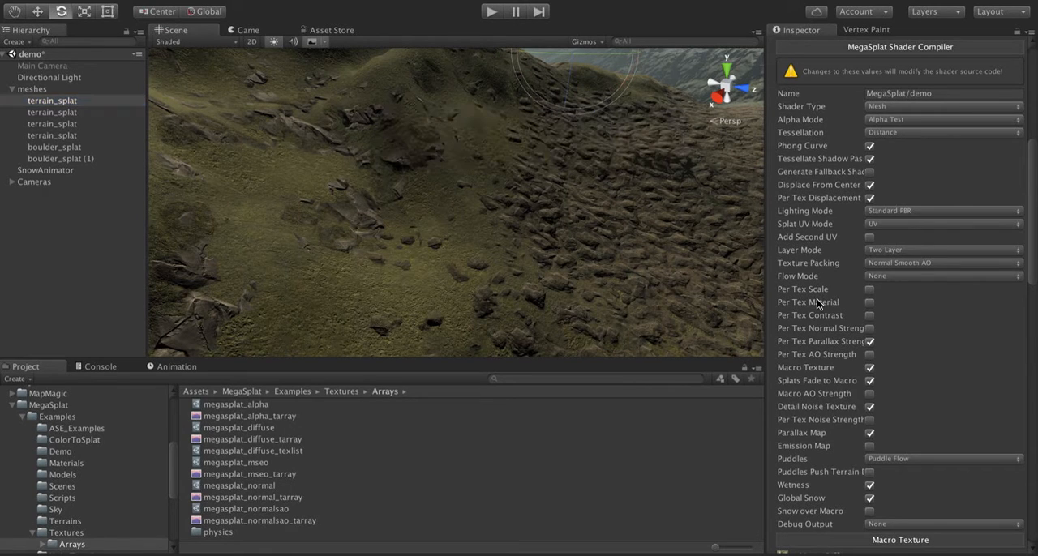
- Review the shader compiler's remaining options and Splats settings, and examine the rocks and puddles along the valley floor
scroll(817, 299, down, 3)
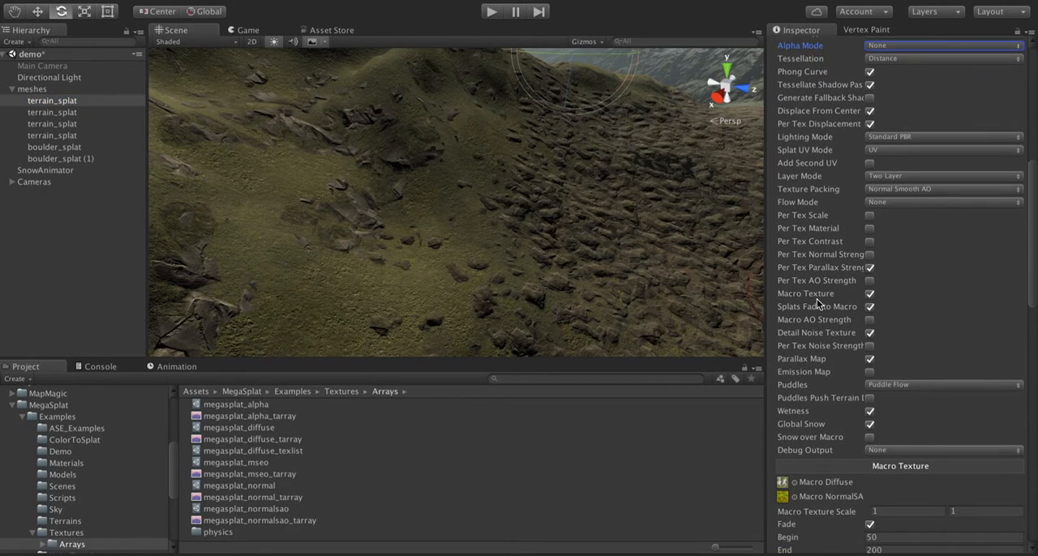
scroll(817, 299, down, 3)
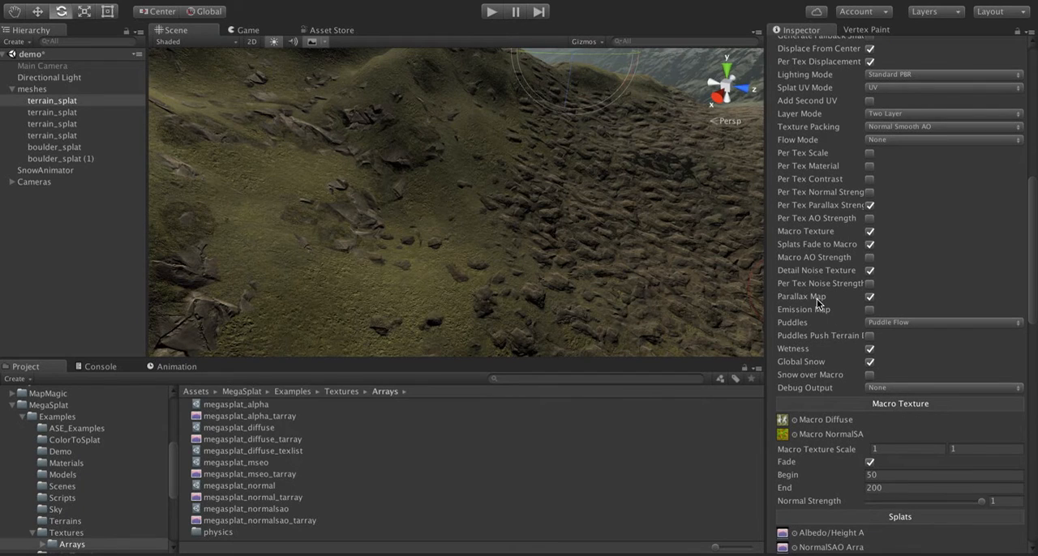
scroll(817, 299, down, 5)
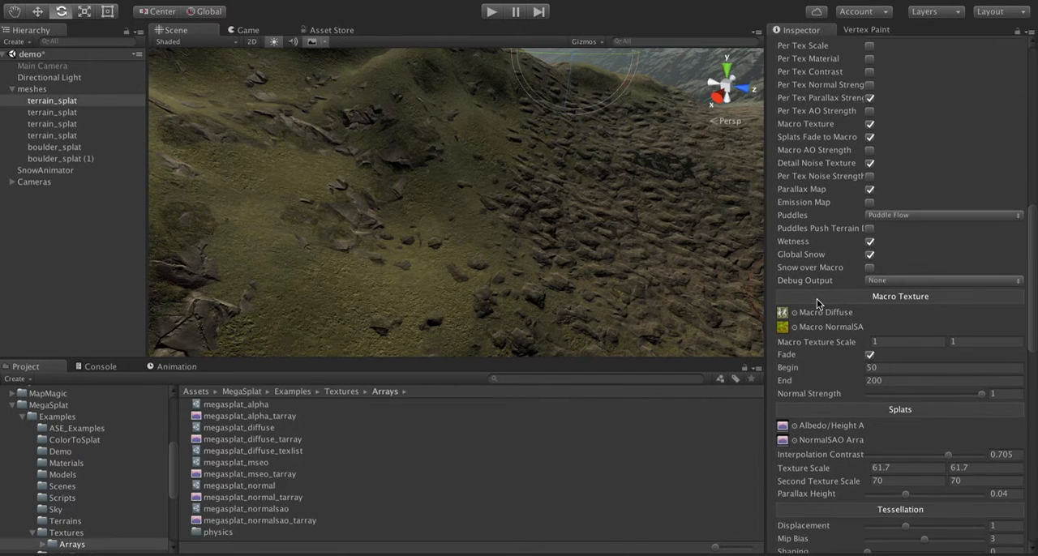
right_drag(446, 169, 410, 127)
key(w)
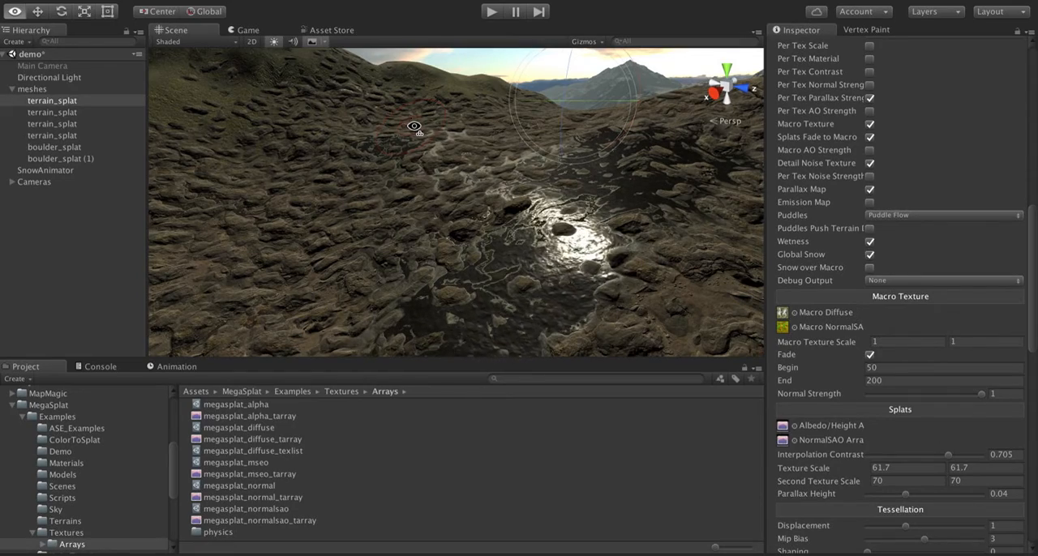
right_drag(410, 127, 476, 115)
key(s)
key(w)
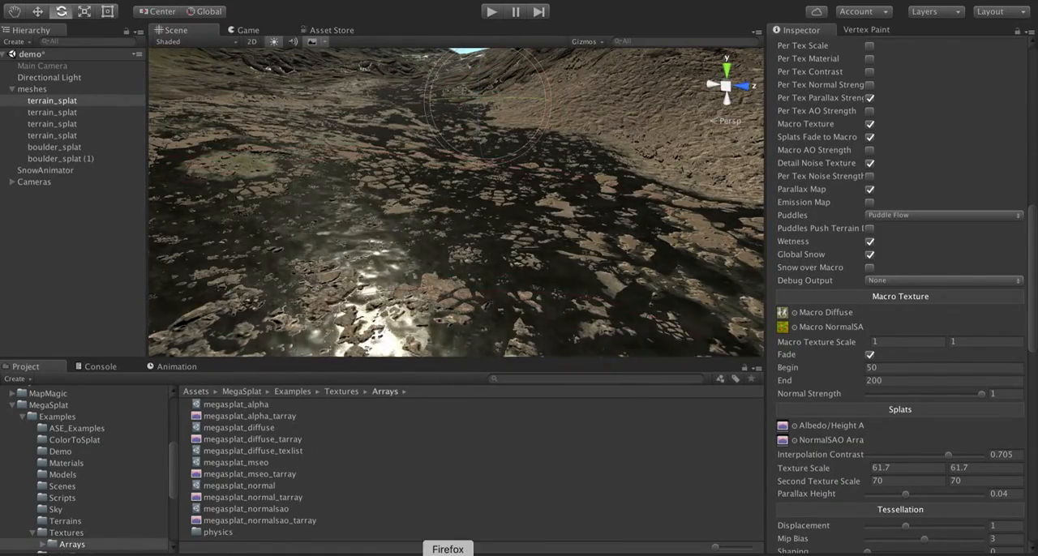
- Switch to the Notes app and read through the breaking changes, features and fixes in the 9.9 notes
click(170, 555)
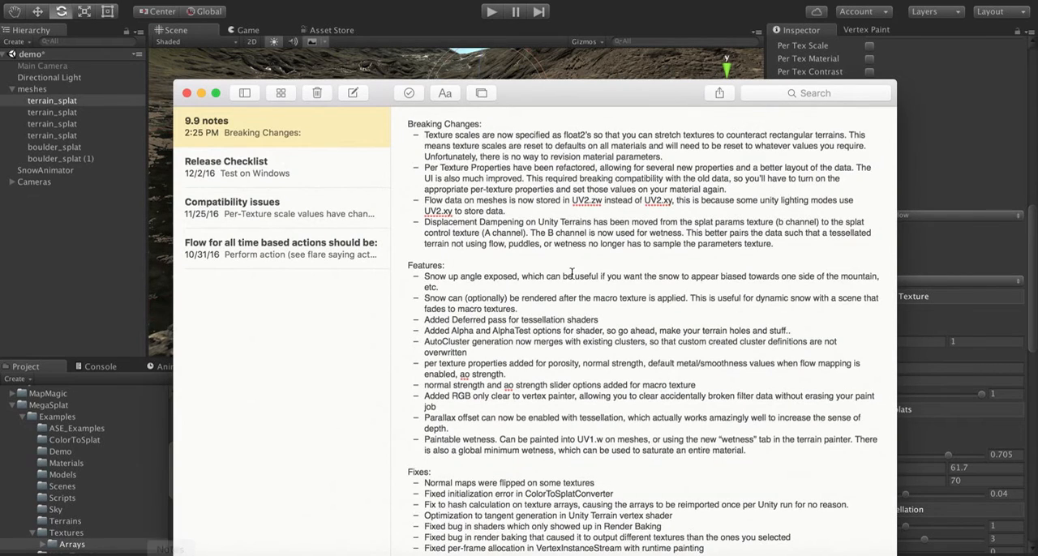
scroll(557, 386, down, 5)
scroll(557, 386, down, 2)
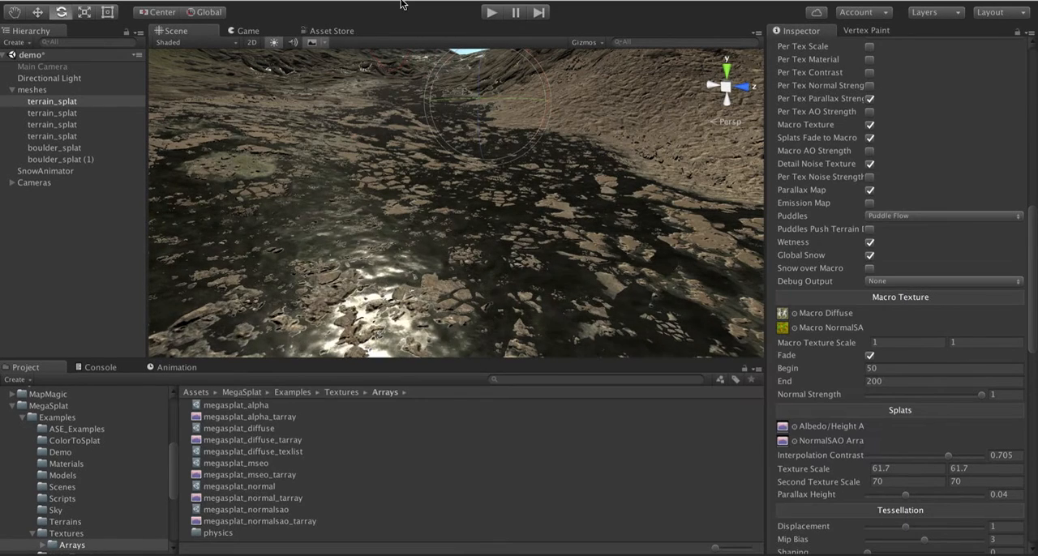
- Set the material's Snow Amount to about 0.762 and inspect the snow direction across the ridges and valley
scroll(866, 498, down, 10)
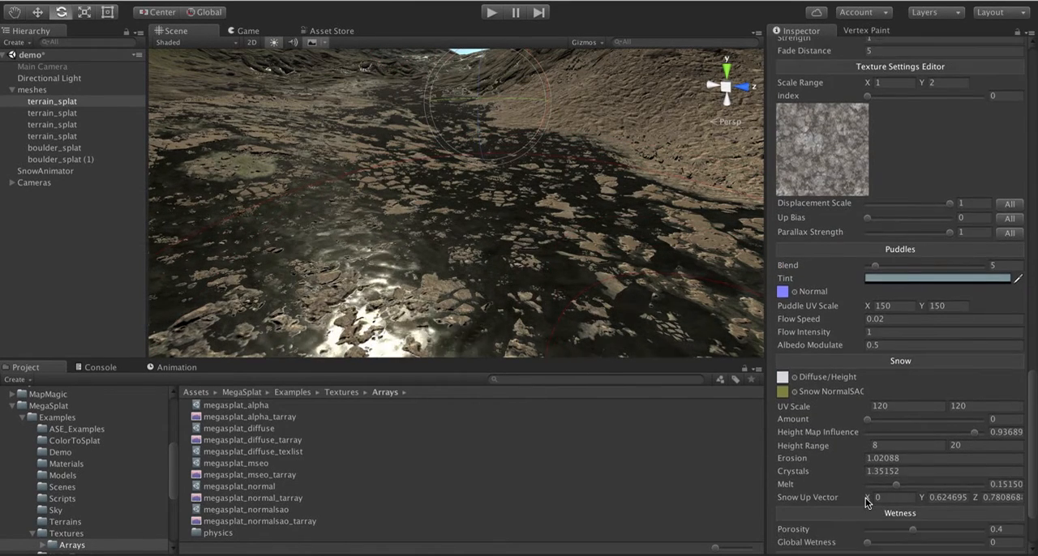
scroll(865, 498, down, 5)
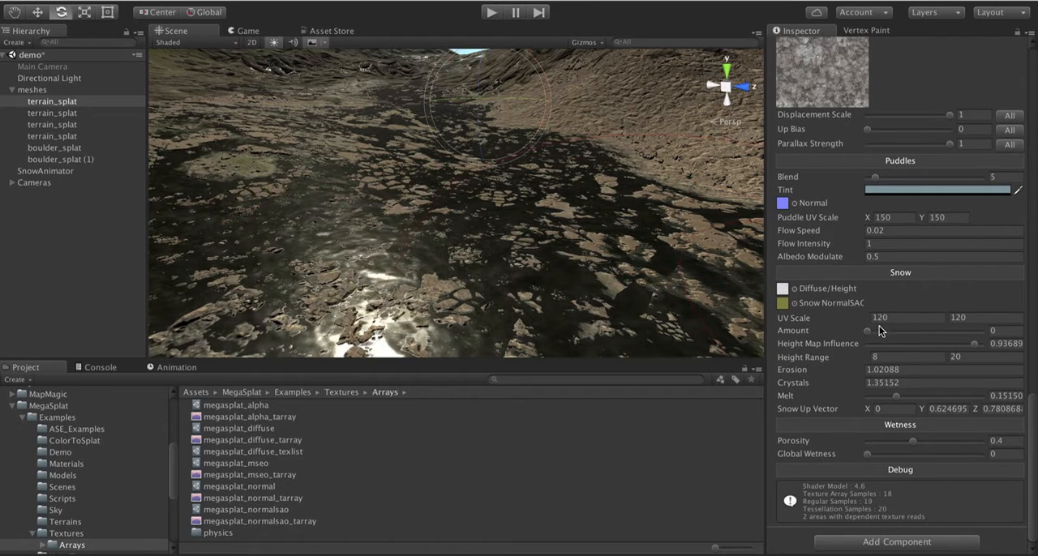
drag(868, 333, 957, 337)
alt+drag(520, 202, 602, 204)
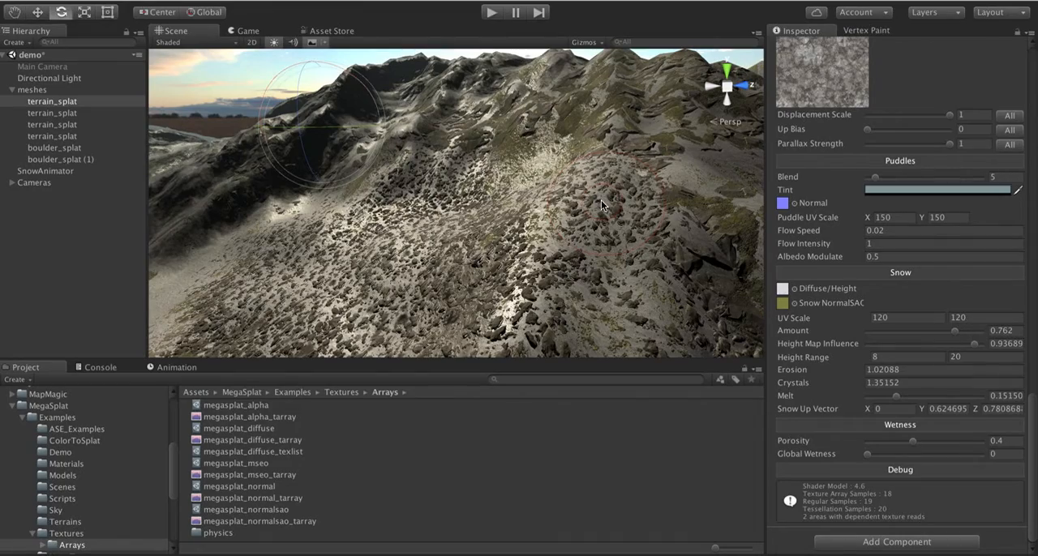
alt+drag(601, 200, 445, 190)
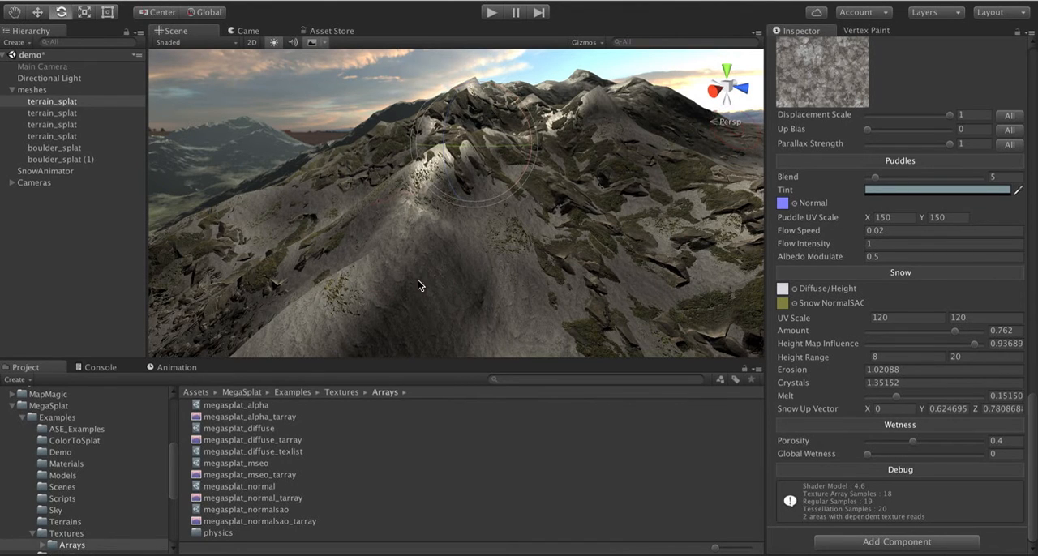
alt+drag(560, 197, 673, 235)
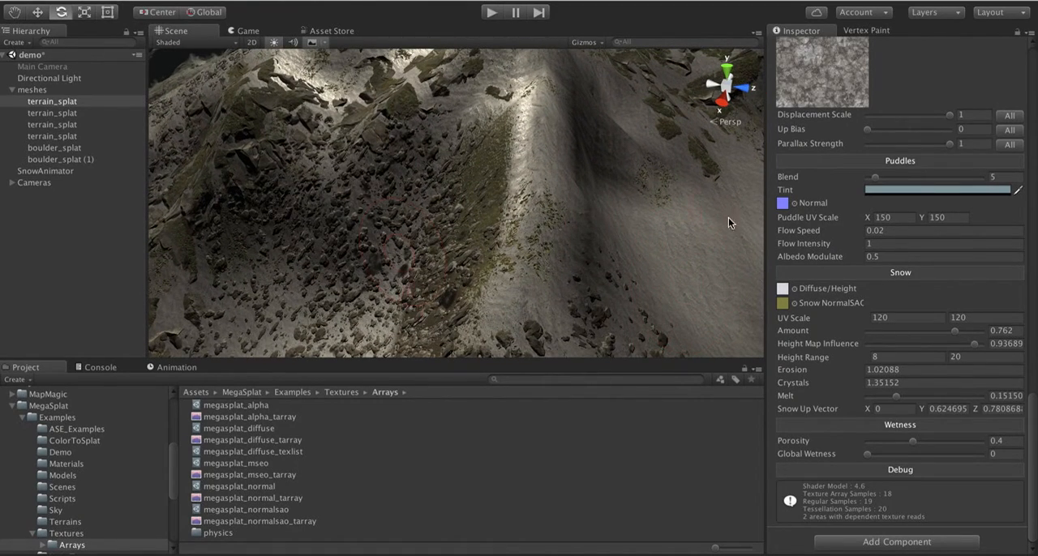
alt+drag(305, 180, 349, 91)
key(e)
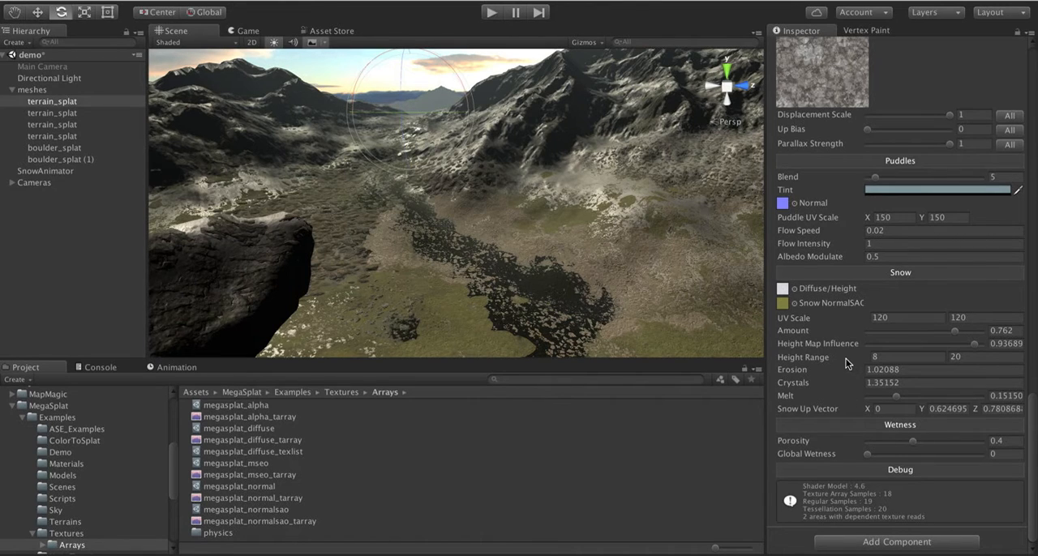
- Enable the Snow Animation script on SnowAnimator, scrub its Time down to 0, and expand its Keys
click(35, 171)
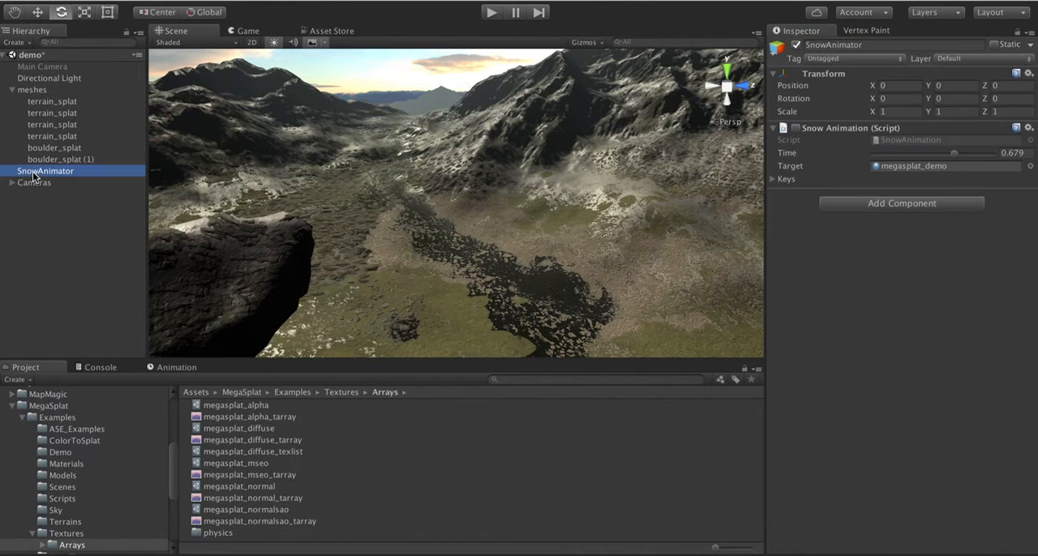
click(796, 130)
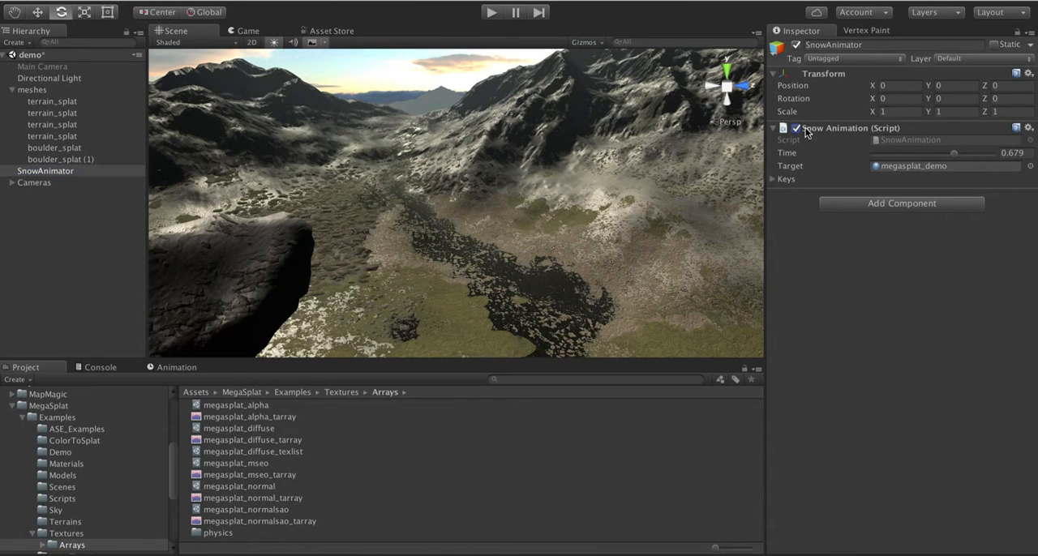
mouse_move(955, 157)
mouse_down()
mouse_move(861, 160)
mouse_move(947, 161)
mouse_up()
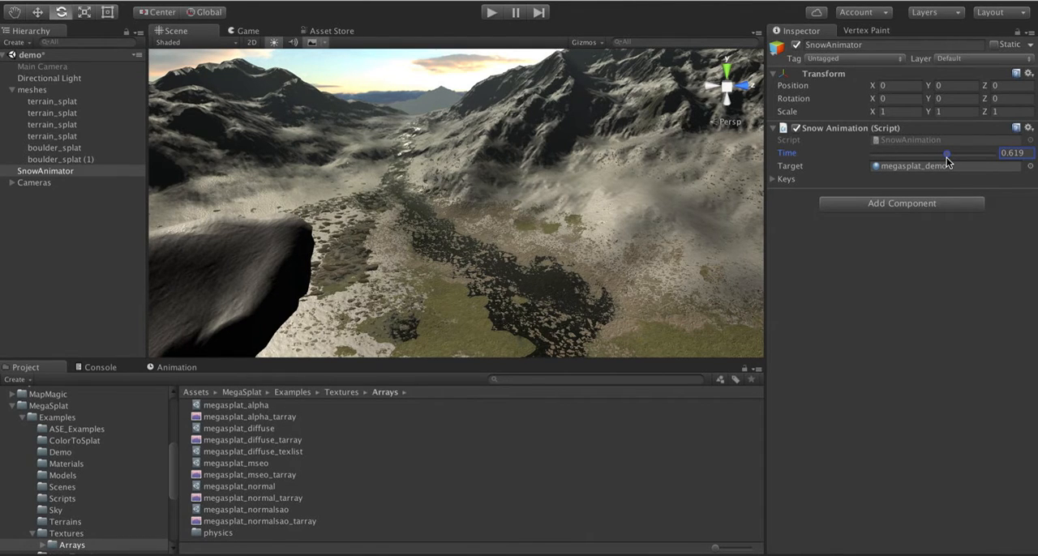
drag(947, 161, 869, 160)
click(771, 179)
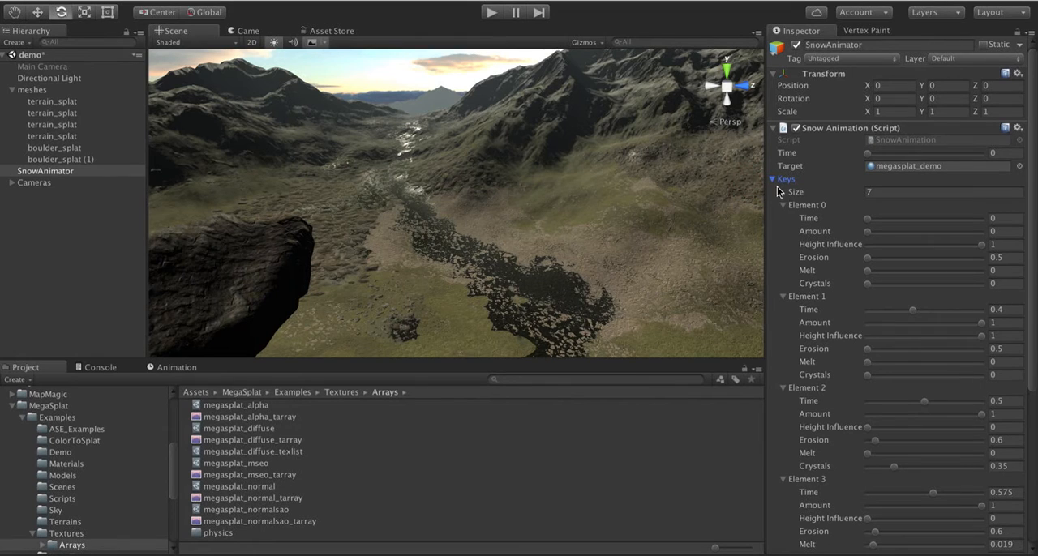
- Collapse the Keys list and disable the Snow Animation script on SnowAnimator
click(770, 179)
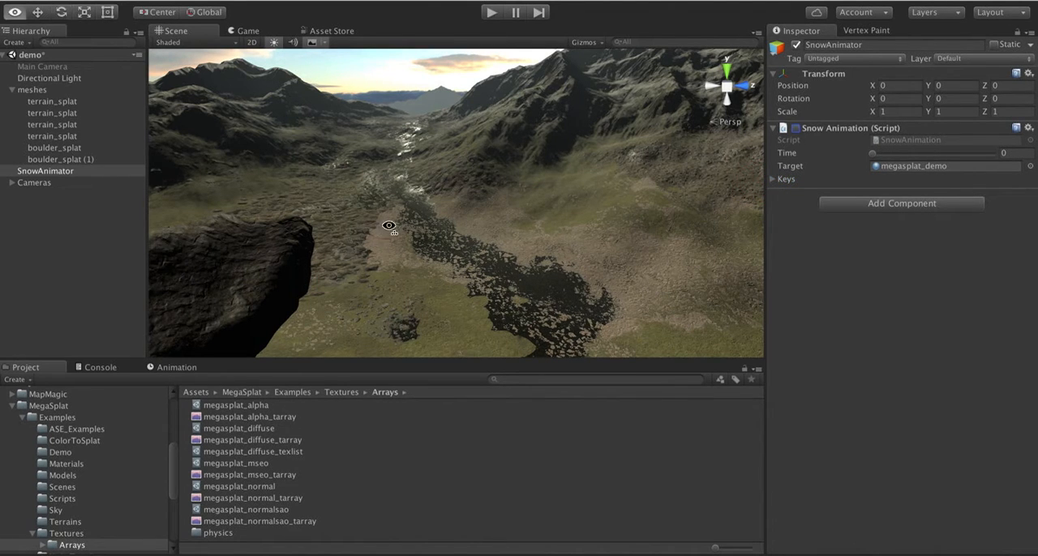
alt+drag(325, 176, 390, 232)
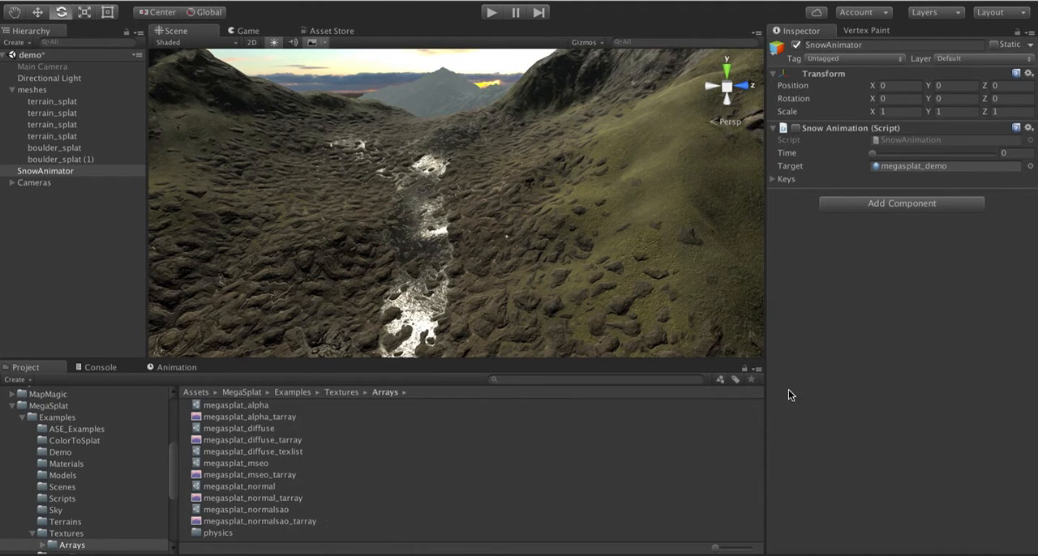
- Select the third terrain_splat mesh and review its shader compiler options and Macro Texture settings
click(66, 110)
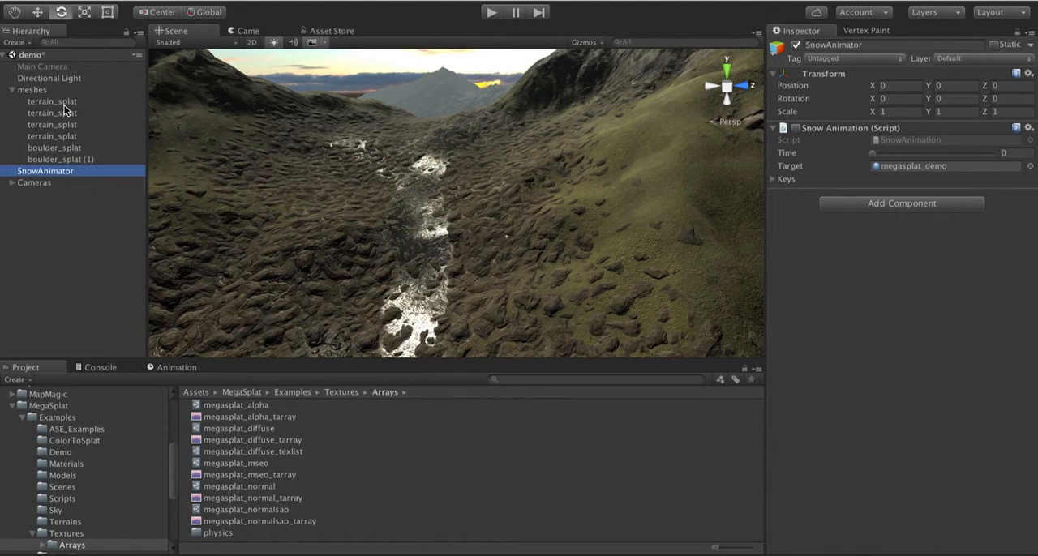
click(73, 124)
scroll(865, 476, down, 15)
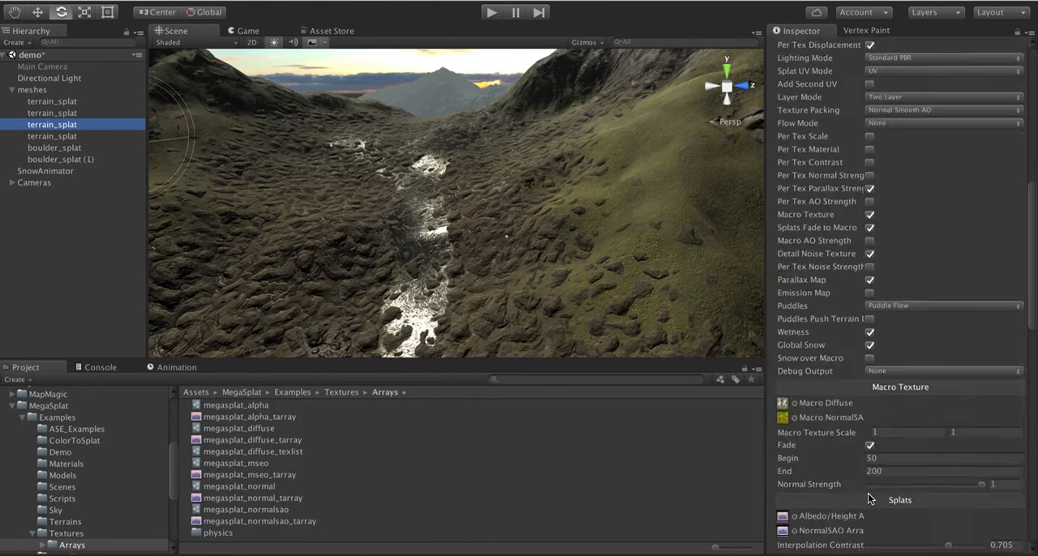
scroll(868, 487, up, 8)
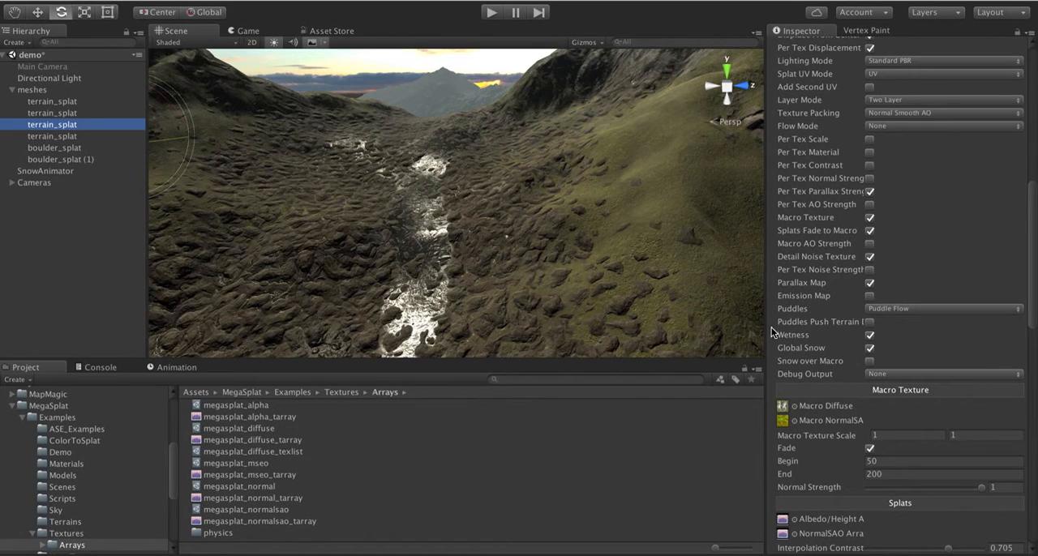
- Examine the tessellated hillsides, ridges and streambed of the terrain from several viewpoints
alt+drag(531, 256, 641, 214)
key(d)
right_drag(642, 214, 526, 183)
key(w)
key(a)
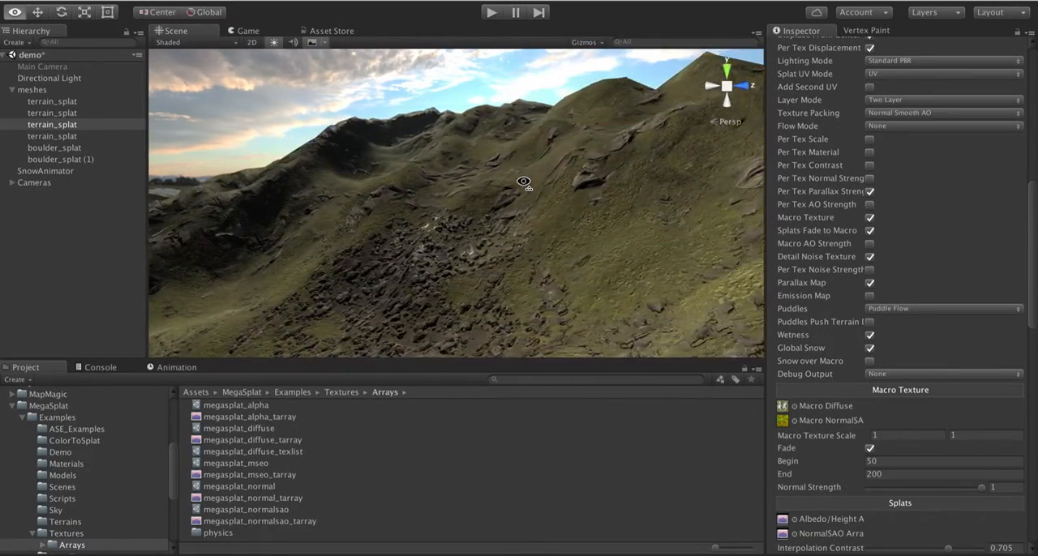
key(a)
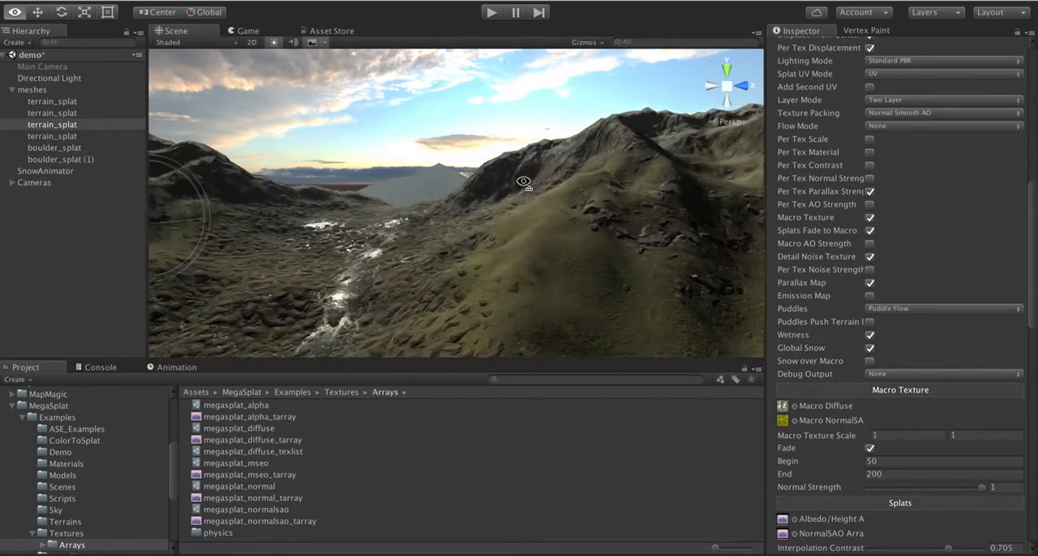
right_drag(523, 181, 552, 237)
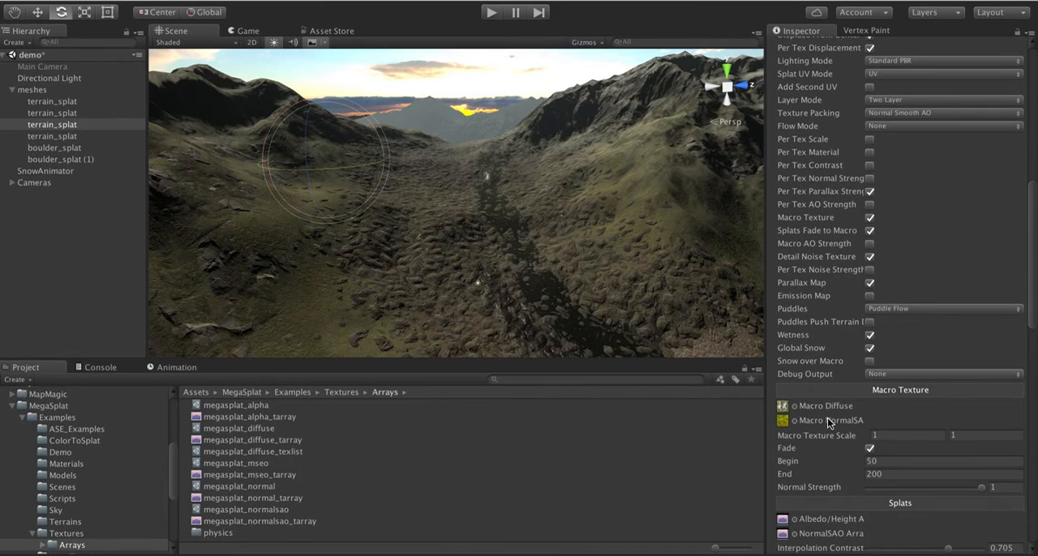
right_drag(479, 172, 389, 128)
- Check the feature list in the Notes app, return to Unity, and set the Vertex Painter's paint target channel to Color
key(super+Tab)
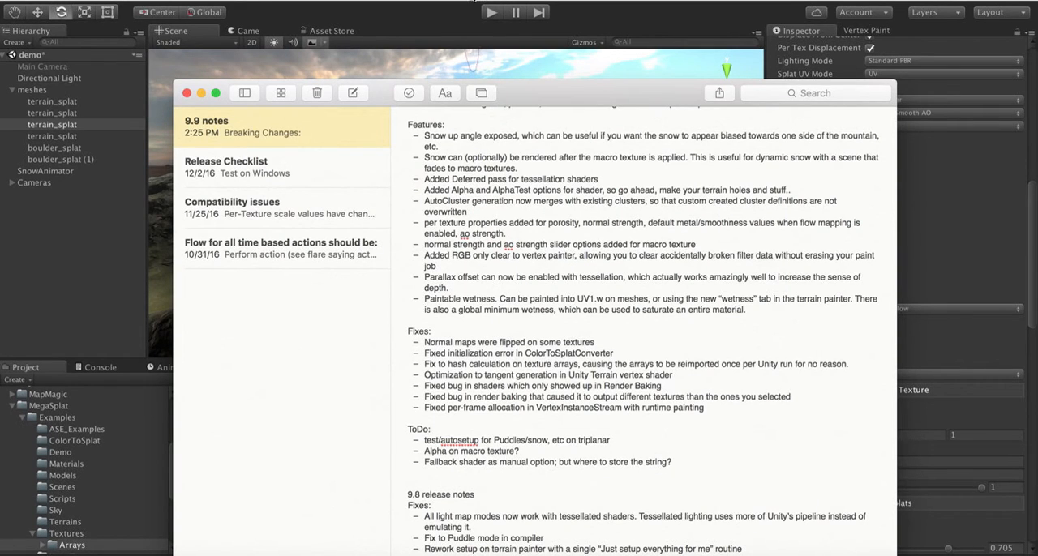
key(super+Tab)
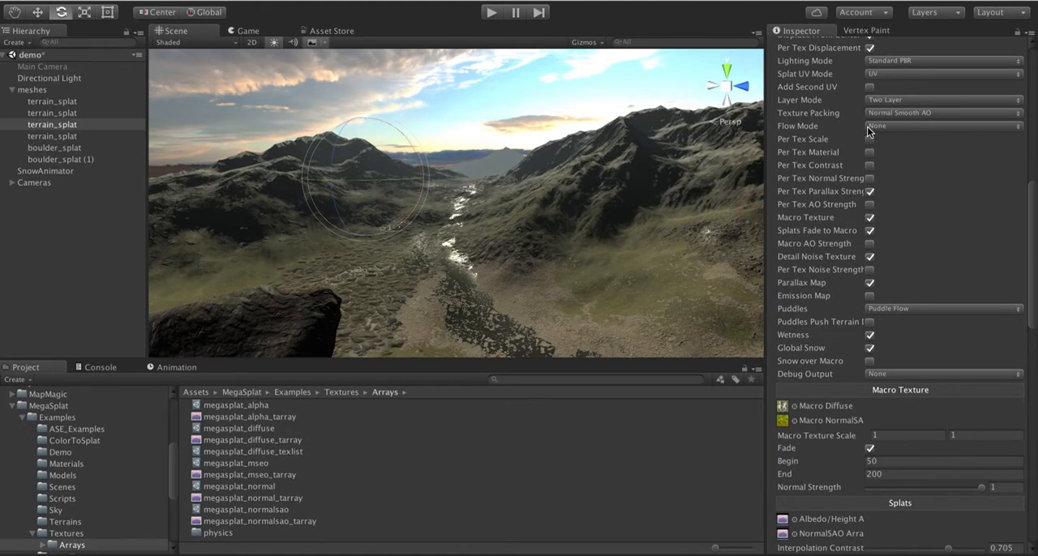
click(867, 31)
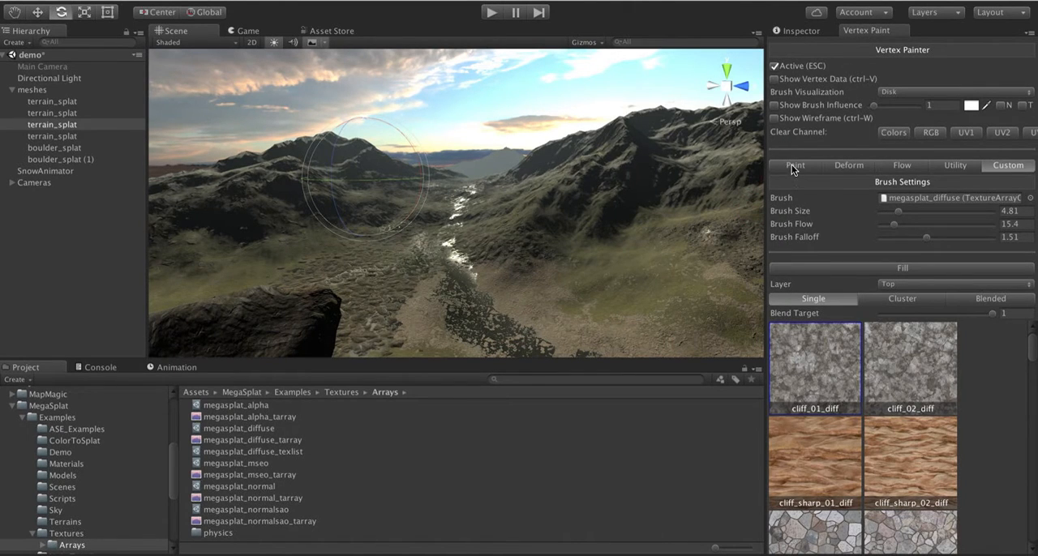
alt+drag(531, 180, 510, 206)
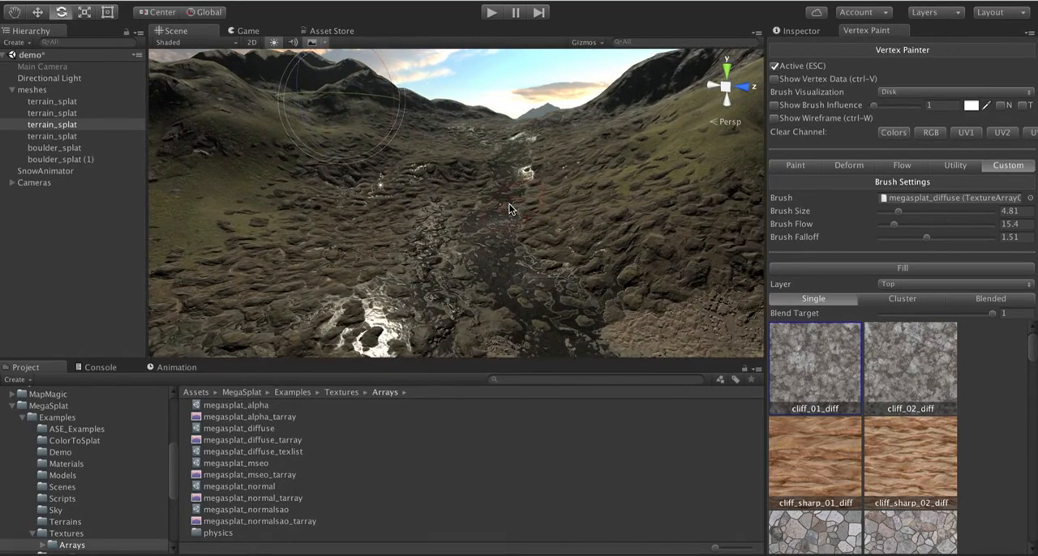
click(796, 166)
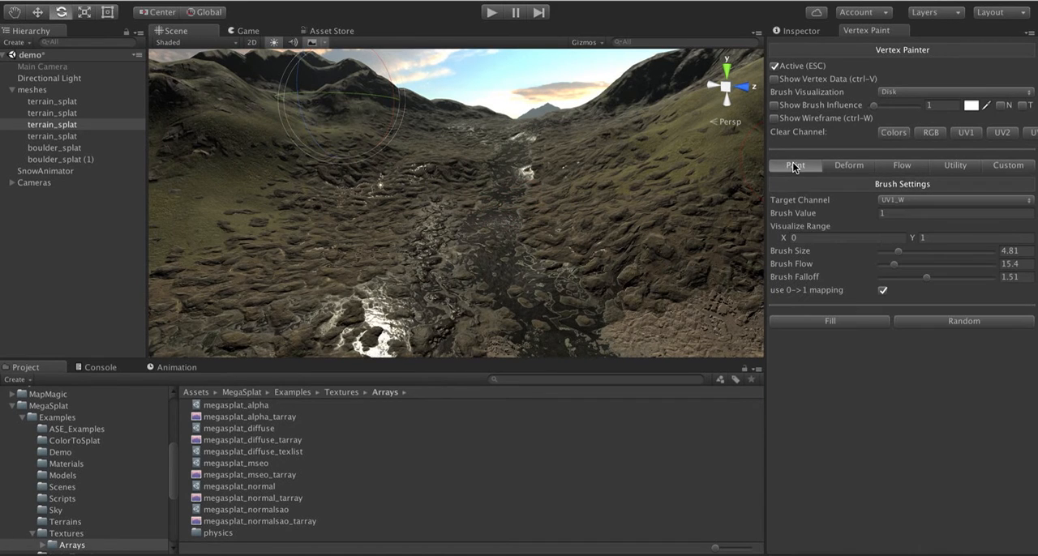
click(897, 199)
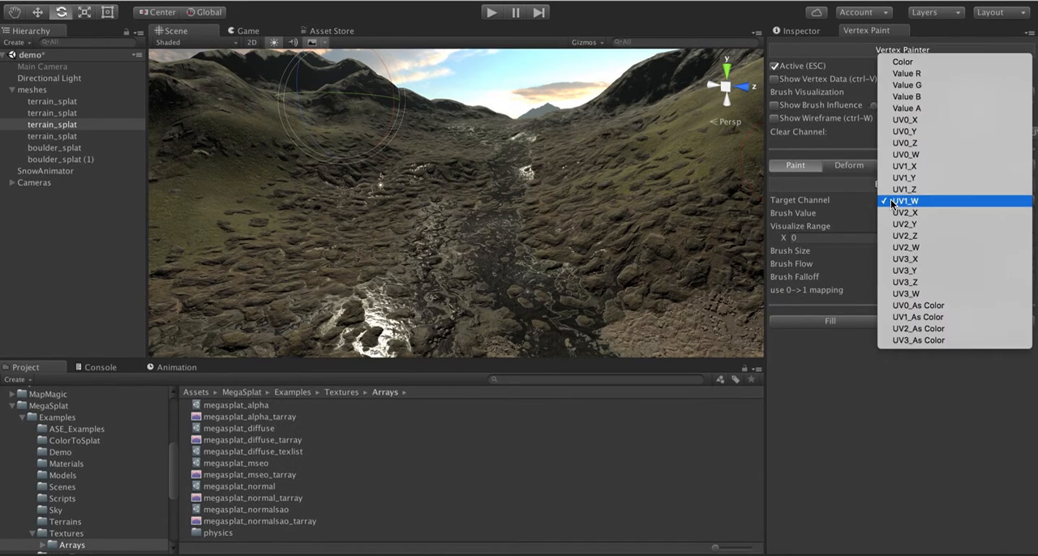
click(910, 63)
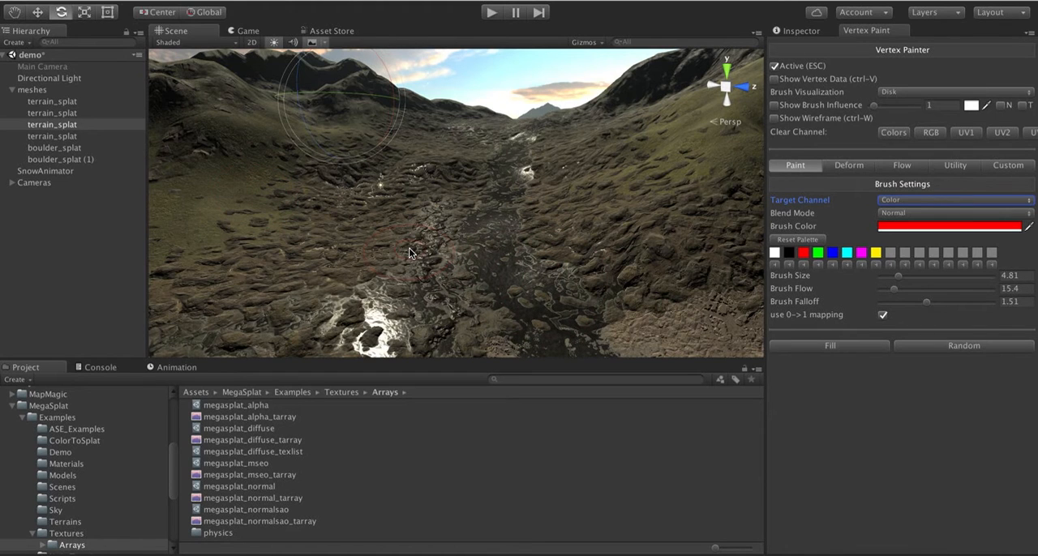
- Show the vertex color data on the terrain mesh for inspection and hide it again
alt+drag(323, 221, 350, 242)
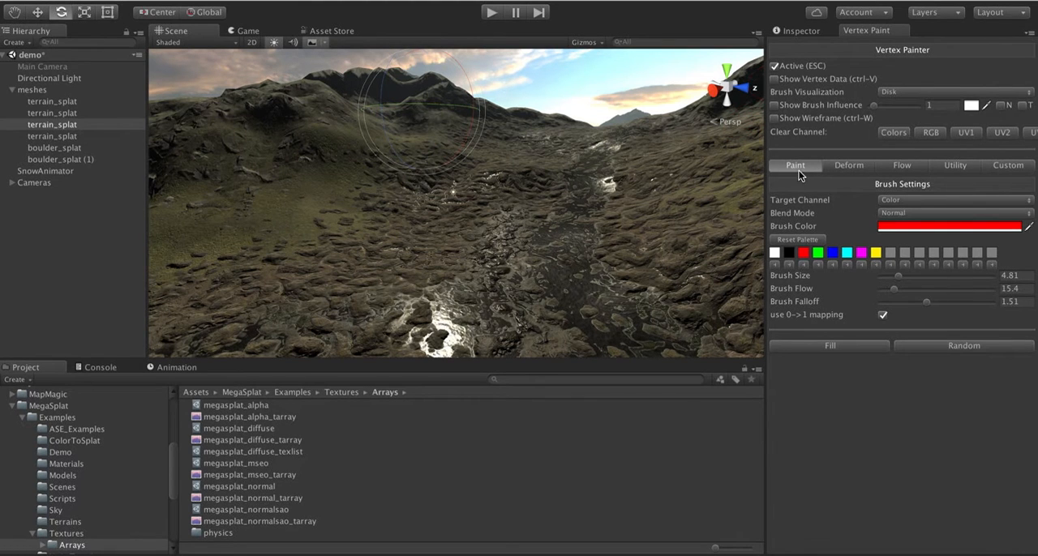
click(777, 79)
click(775, 80)
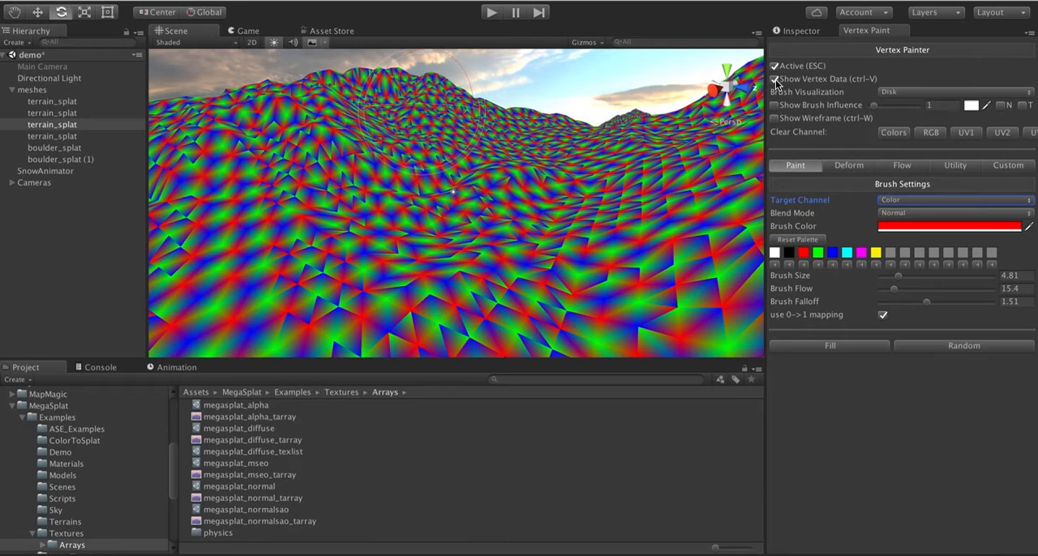
click(776, 82)
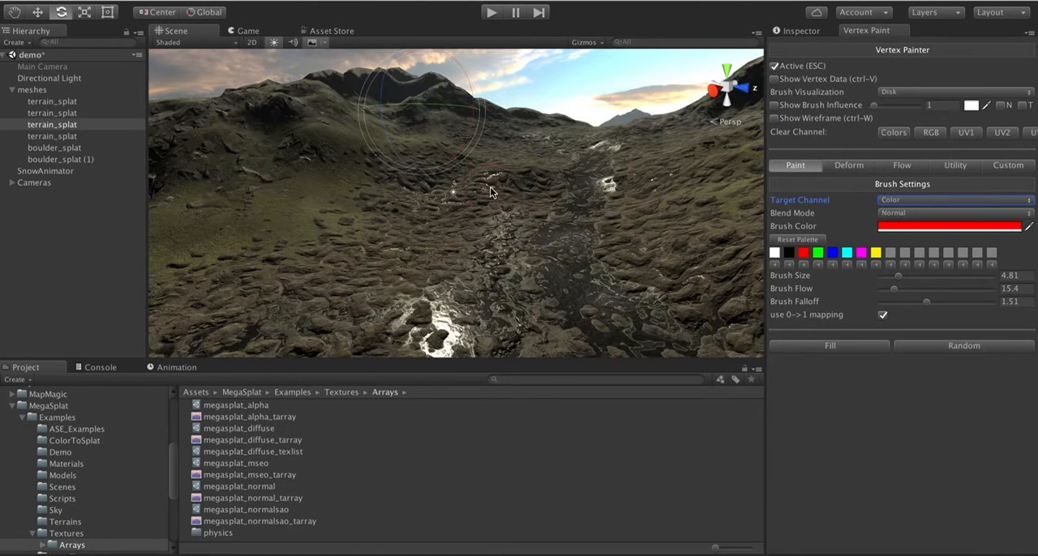
- Inspect the streambed and surrounding rocks, and recheck the Features list of the 9.9 notes in the Notes app
alt+drag(490, 186, 658, 215)
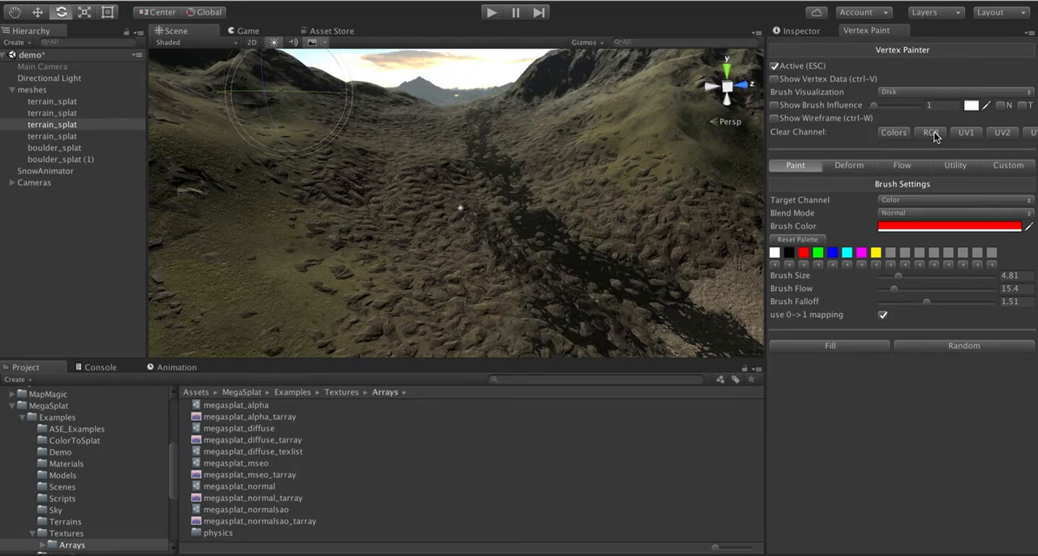
right_drag(559, 215, 525, 229)
key(w)
key(s)
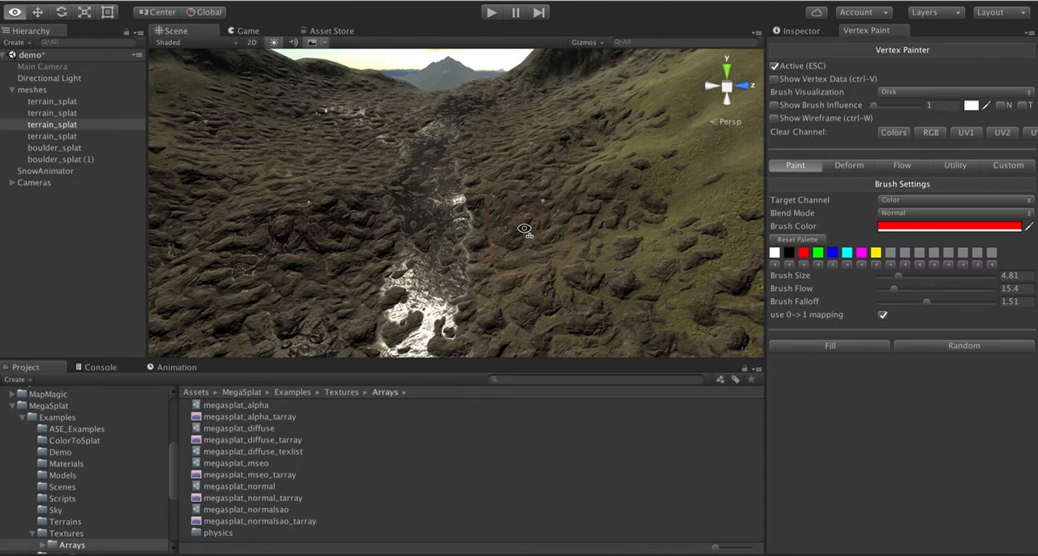
key(super+Tab)
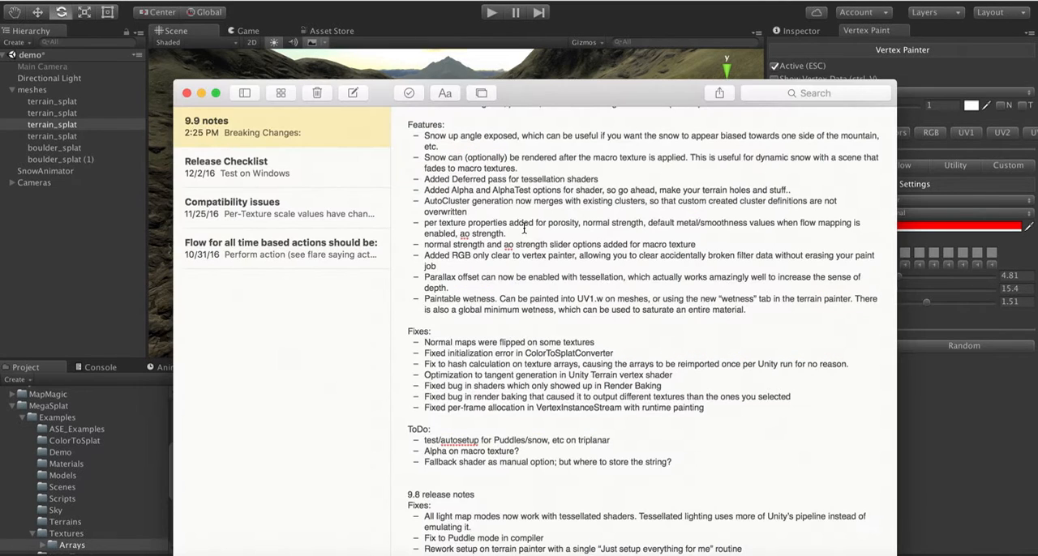
key(super+Tab)
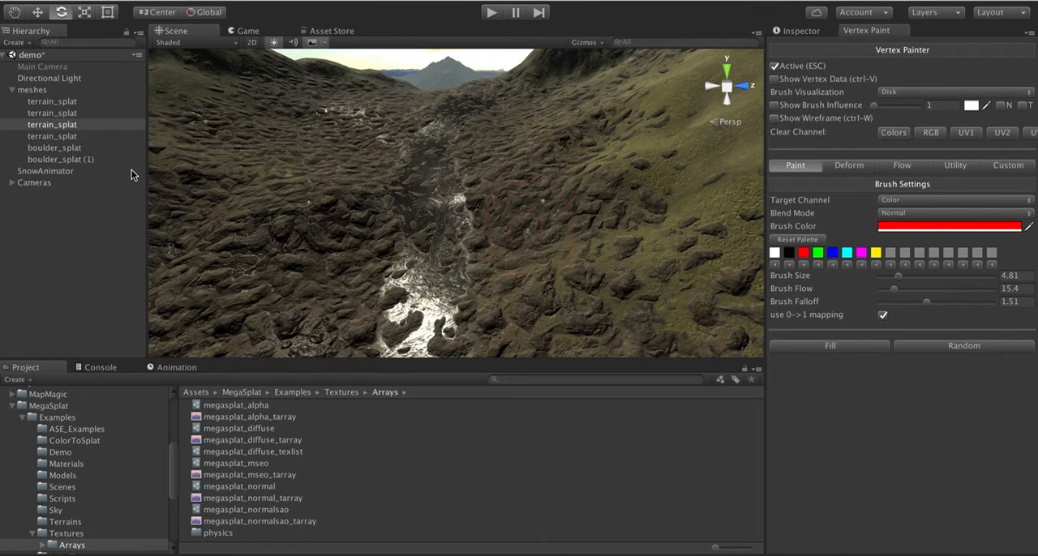
- Select the first terrain_splat mesh, examine the wet rocks beside the stream up close, and review its shader compiler options
click(44, 100)
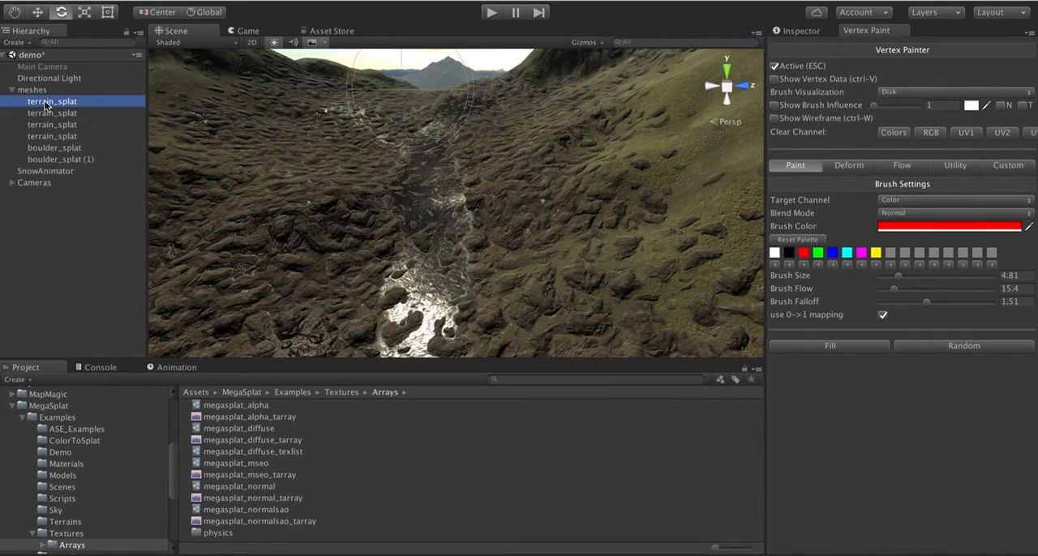
key(w)
right_drag(378, 239, 389, 195)
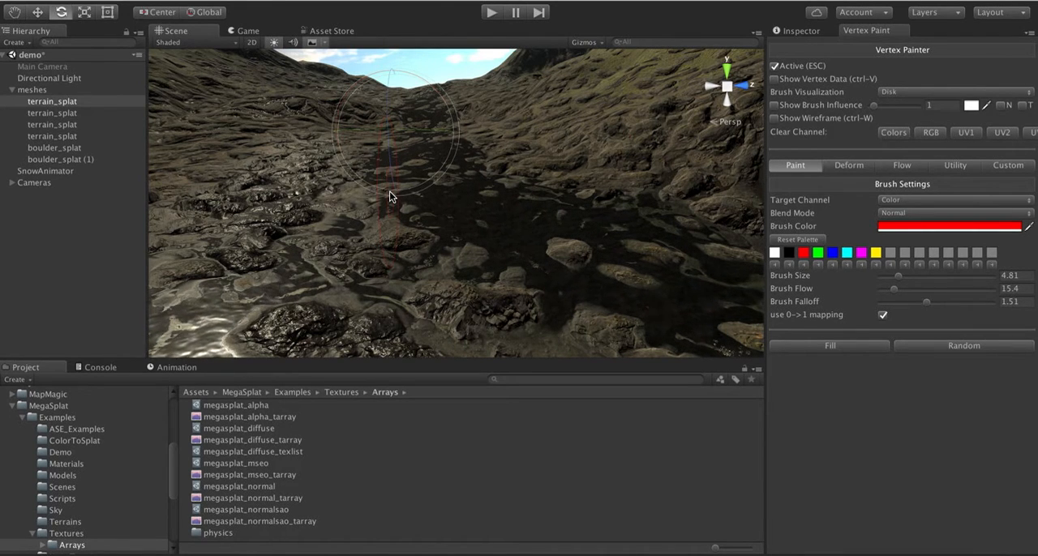
click(31, 91)
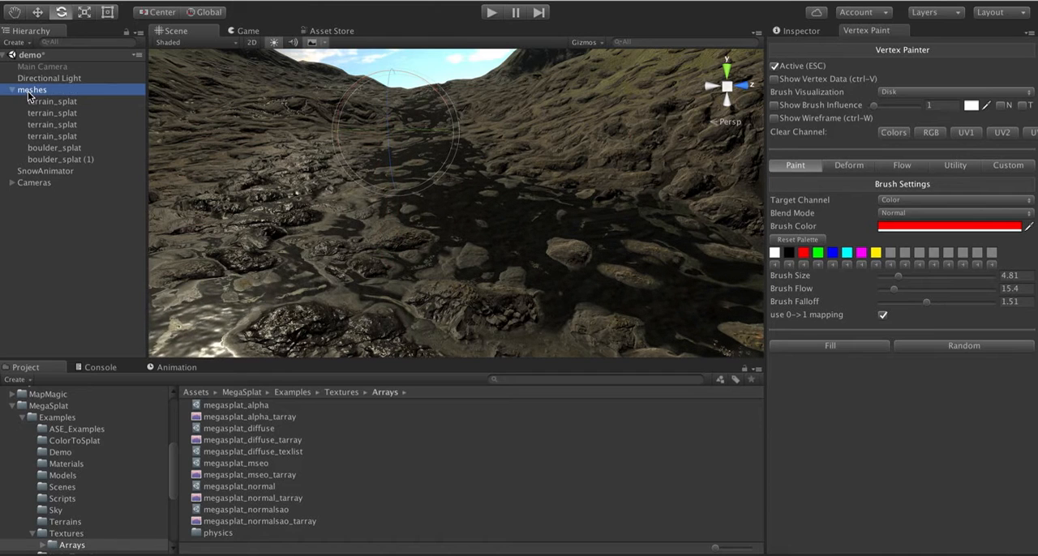
click(805, 30)
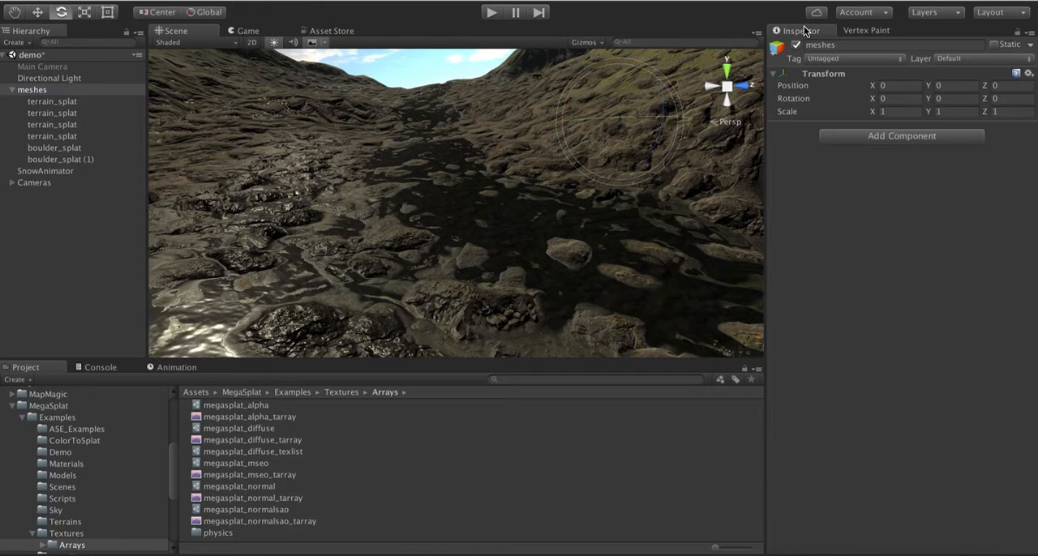
click(65, 101)
scroll(826, 361, down, 10)
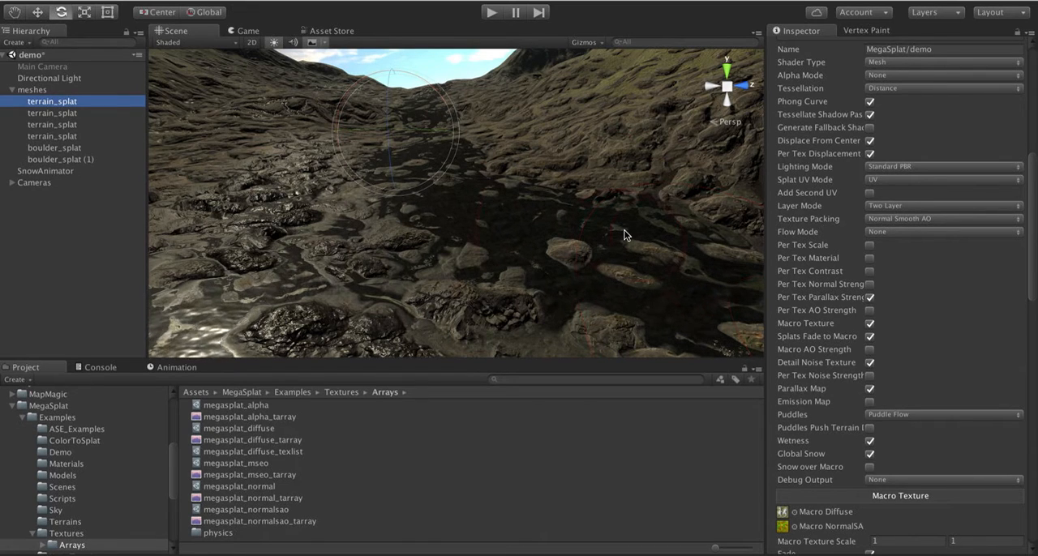
right_drag(520, 228, 502, 219)
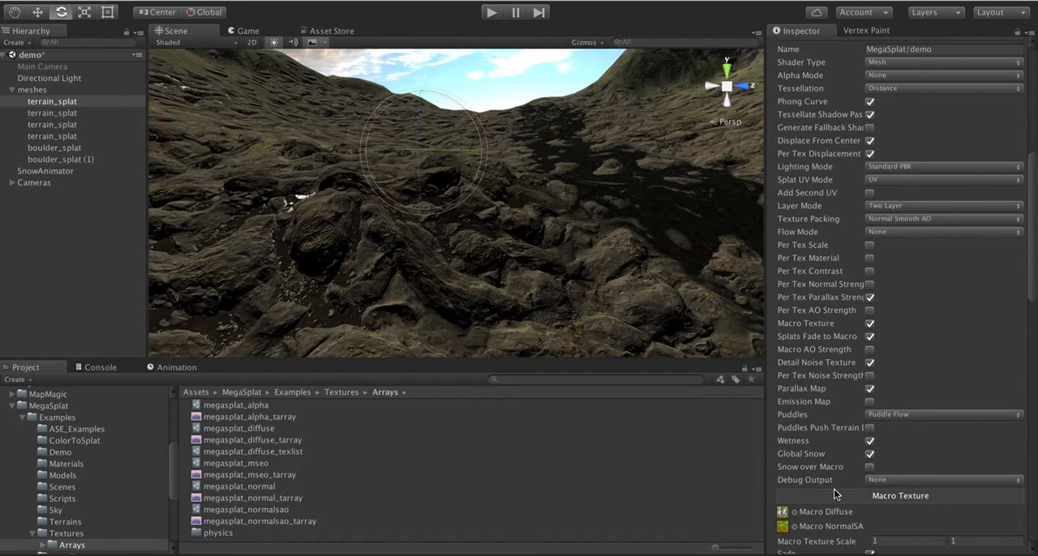
- Set the Parallax Height of the terrain material's Splats to 0
scroll(834, 489, down, 3)
scroll(834, 489, down, 7)
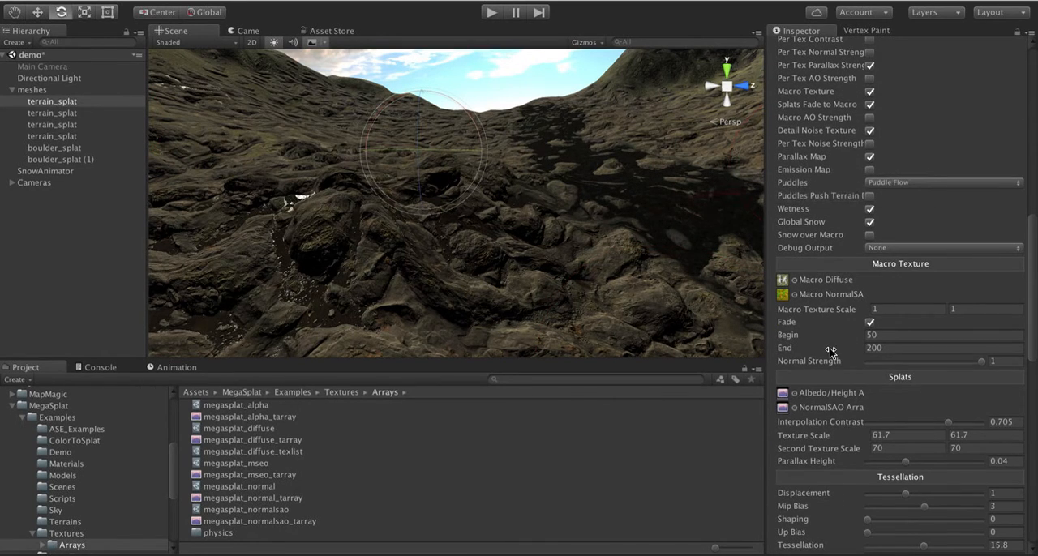
scroll(831, 352, down, 4)
scroll(830, 352, down, 4)
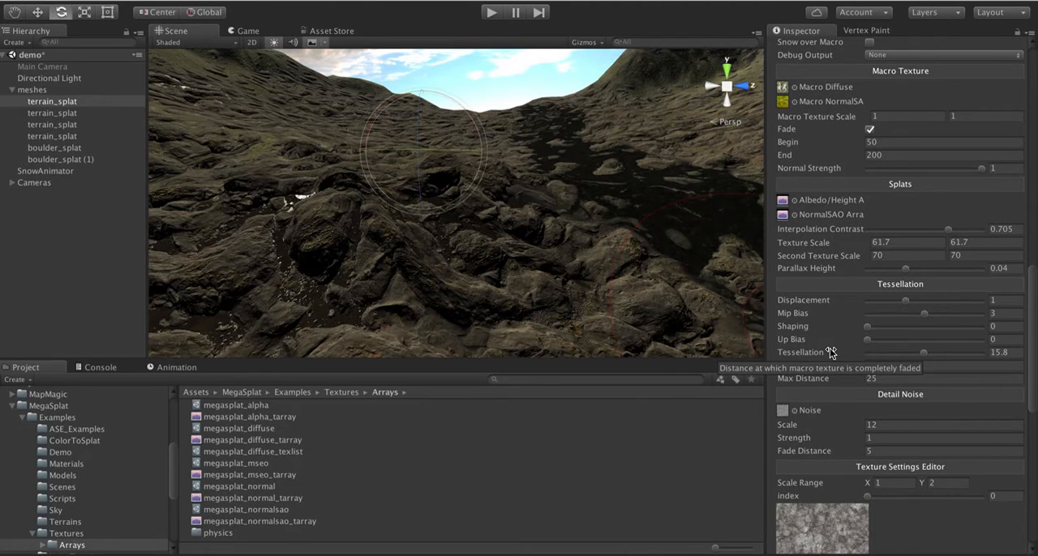
drag(904, 270, 769, 272)
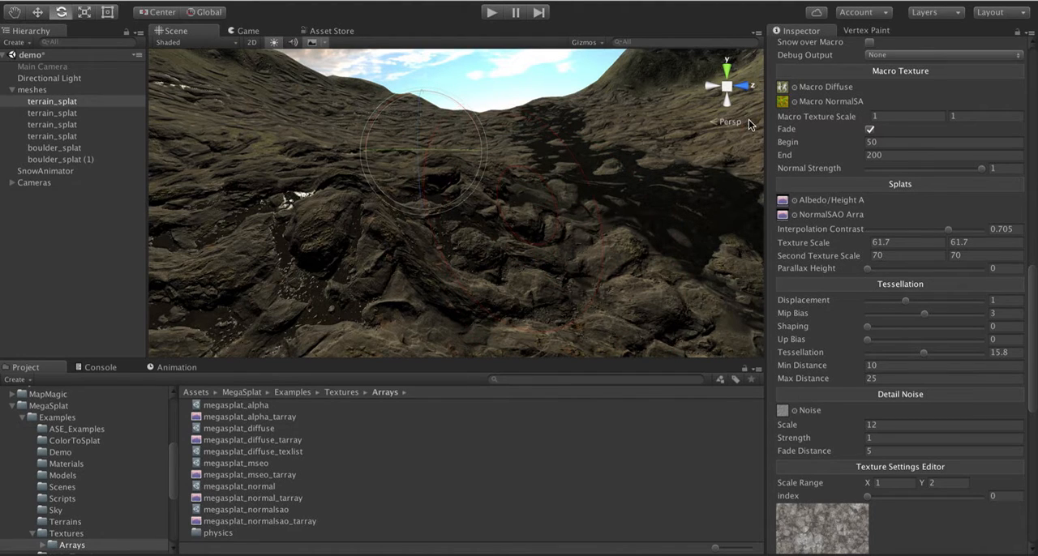
- Deactivate the Vertex Painter and examine the rocky ground's relief without parallax
click(844, 30)
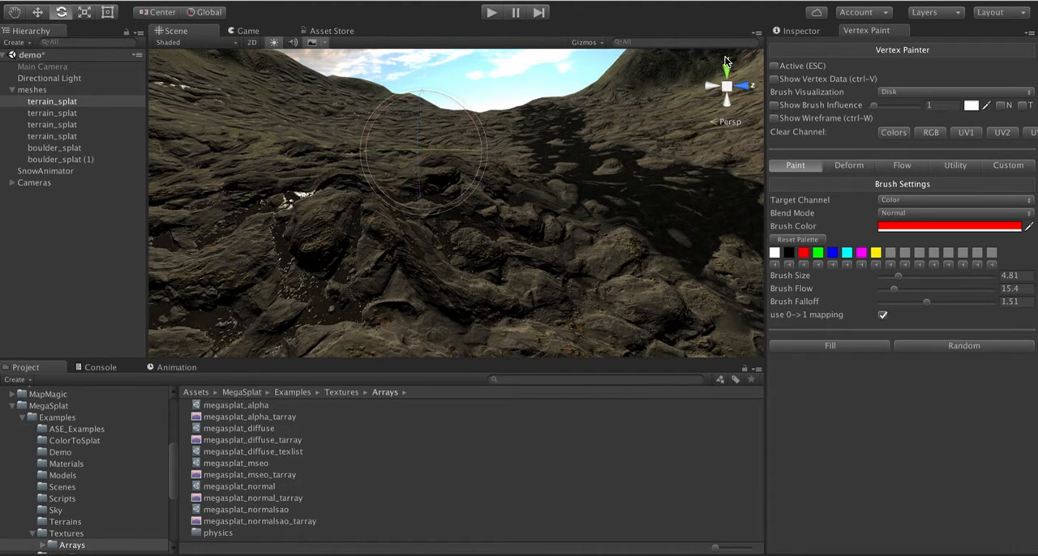
alt+drag(545, 144, 501, 101)
key(w)
right_drag(501, 100, 471, 105)
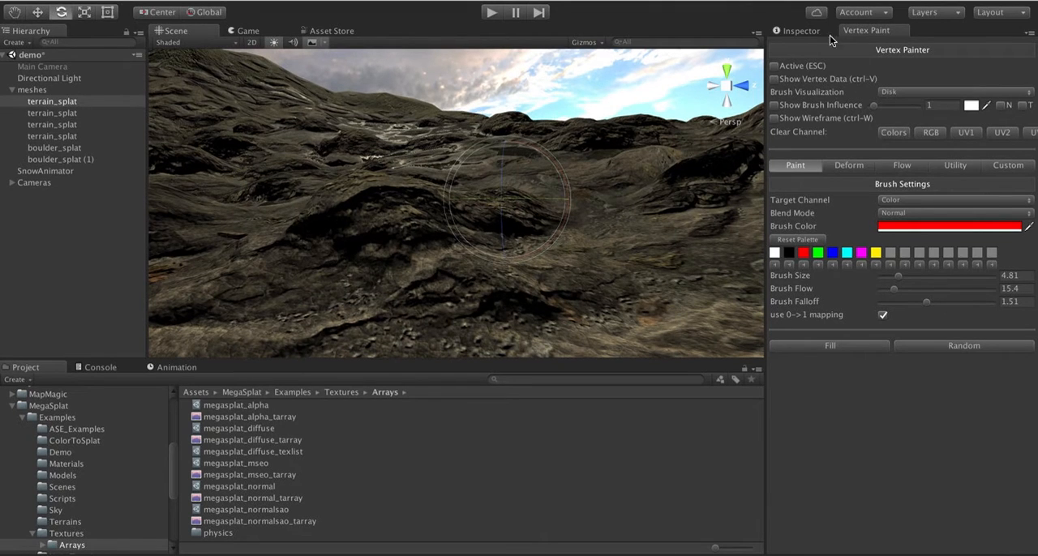
- Set the terrain material's Parallax Height to about 0.0343 and examine the added depth on the rocks
click(803, 31)
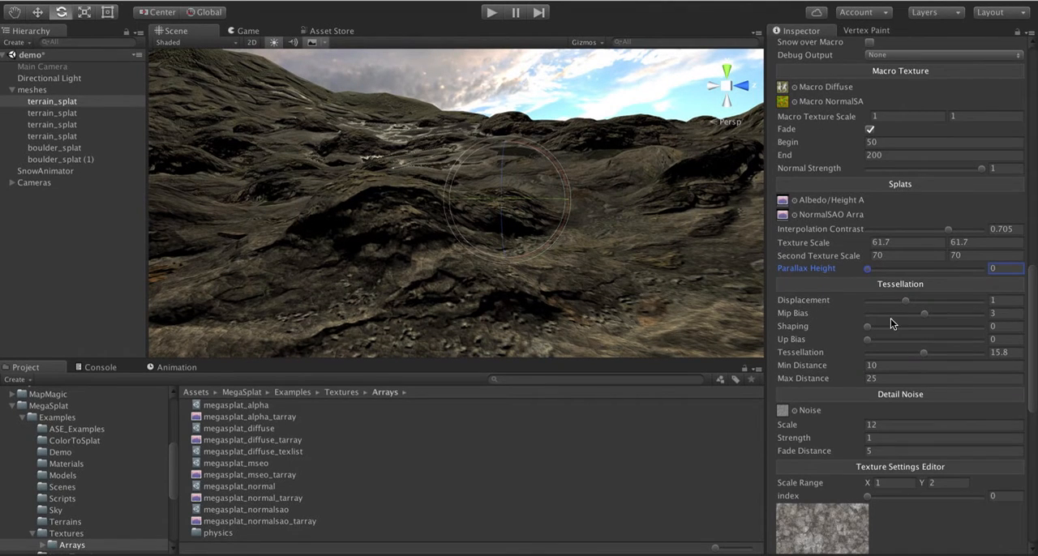
mouse_move(868, 271)
mouse_down()
mouse_move(962, 278)
mouse_move(862, 271)
mouse_move(901, 273)
mouse_up()
alt+drag(654, 271, 594, 284)
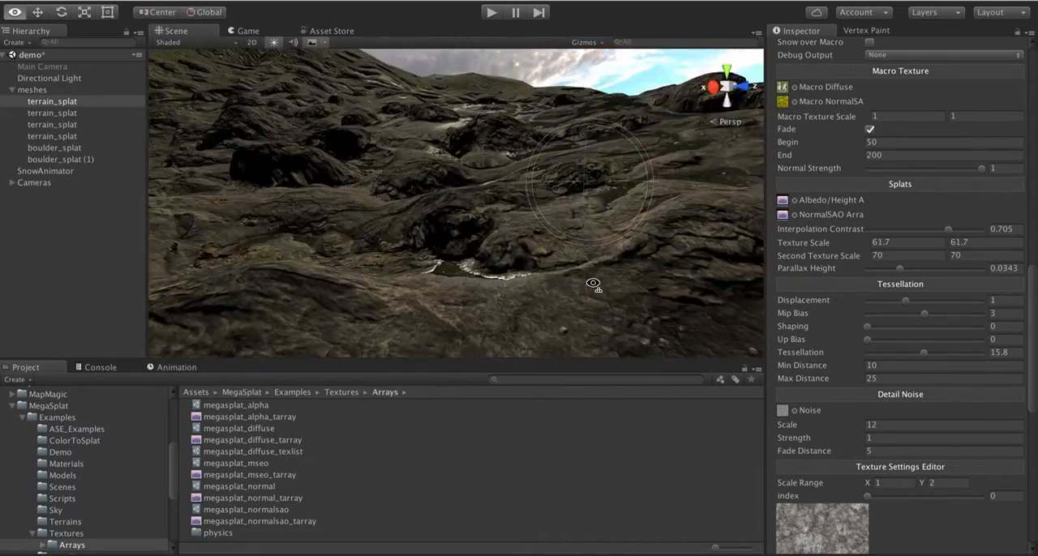
- Fly around the rocky terrain and stream bed to examine parallax combined with tessellation from several viewpoints
key(w)
right_drag(593, 283, 738, 305)
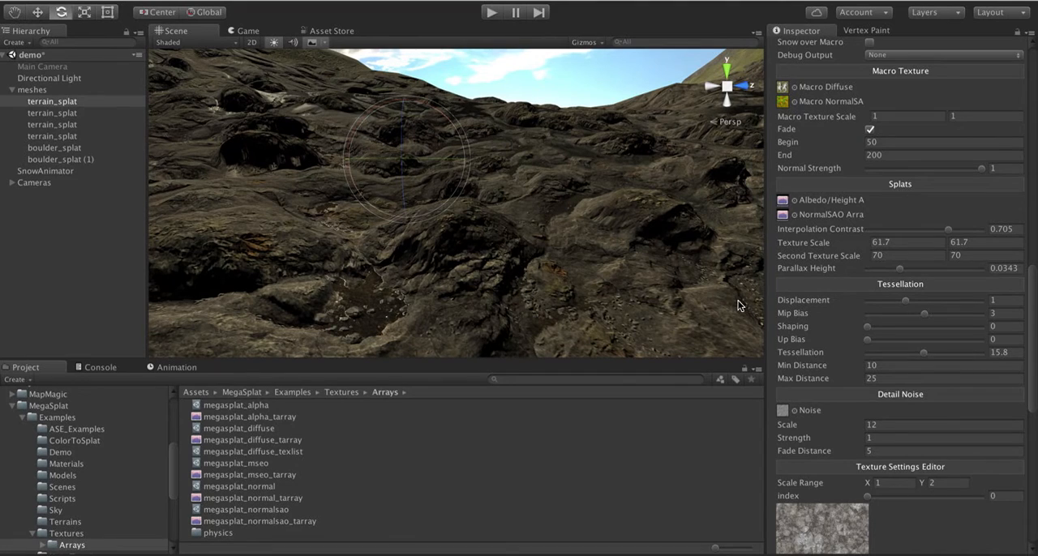
click(905, 301)
right_drag(582, 290, 541, 305)
key(w)
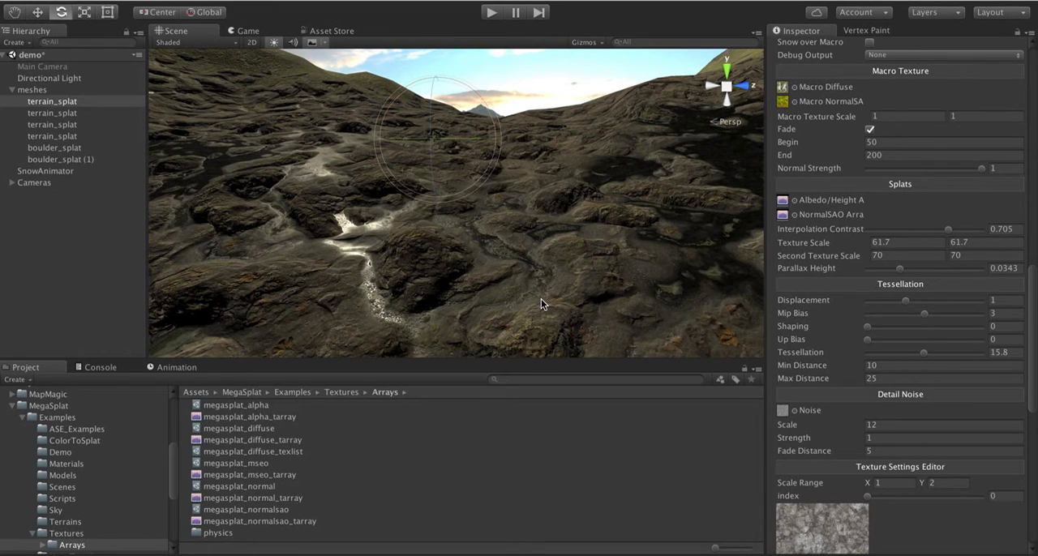
mouse_move(517, 210)
right_down()
mouse_move(473, 235)
mouse_move(600, 195)
mouse_move(581, 211)
mouse_move(466, 235)
mouse_move(506, 225)
right_up()
key(w)
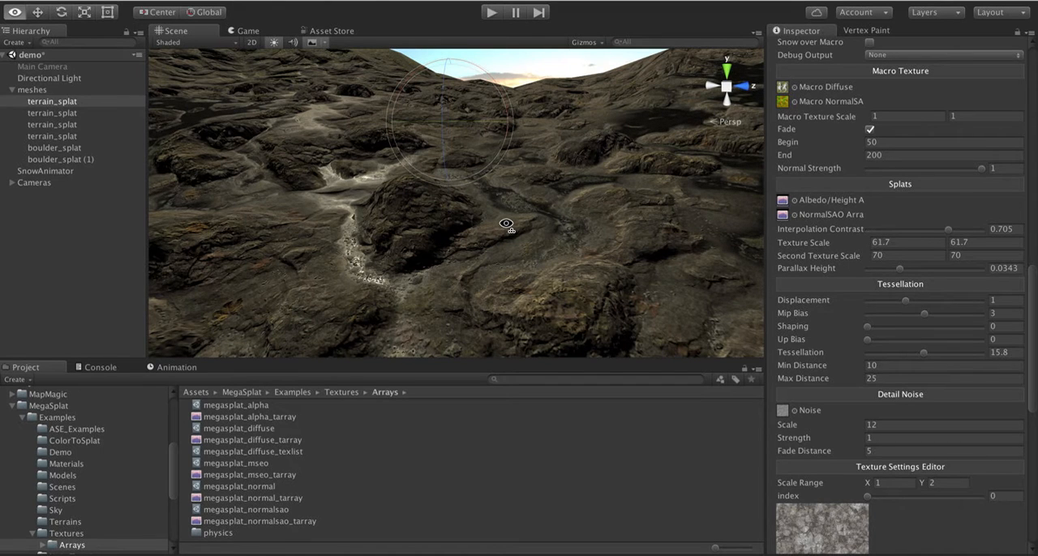
right_drag(506, 225, 459, 228)
- Set the terrain material's Parallax Height to about 0.0373 and examine the rocks and dark pools
mouse_move(900, 269)
mouse_down()
mouse_move(852, 276)
mouse_move(905, 274)
mouse_up()
right_drag(398, 219, 517, 227)
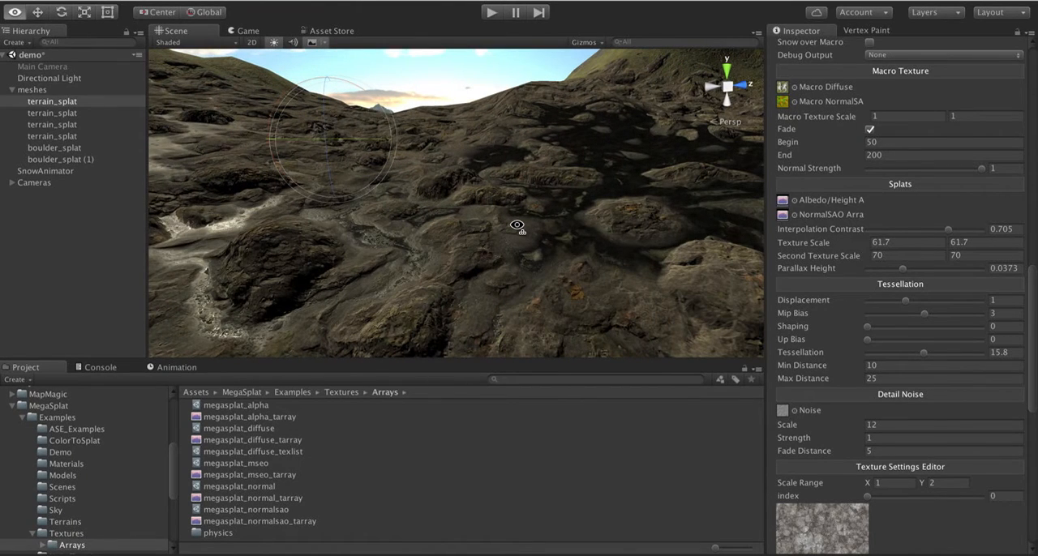
right_drag(518, 227, 509, 236)
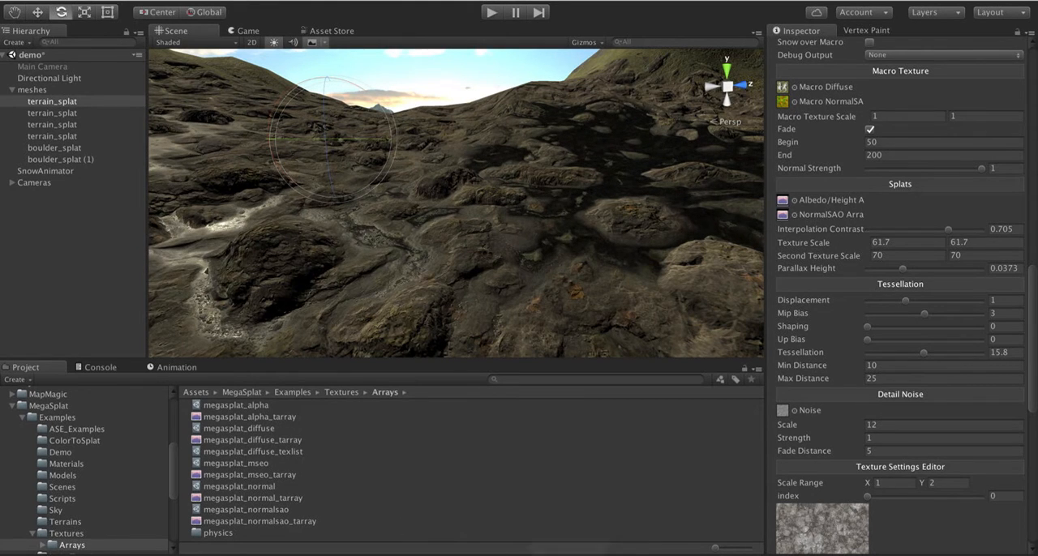
- Switch to the Notes app and review the features and fixes listed in the 9.9 notes
click(170, 555)
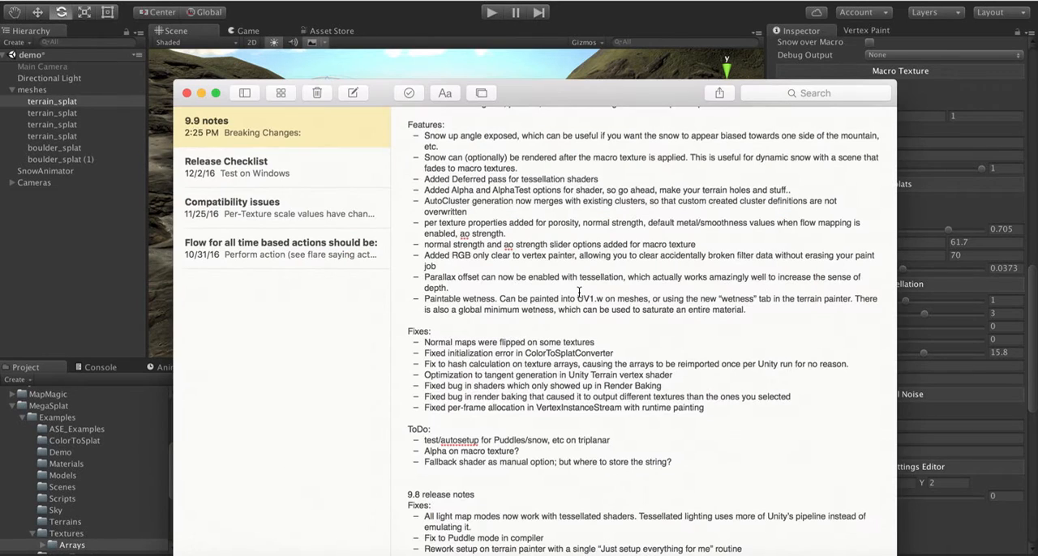
scroll(508, 281, down, 5)
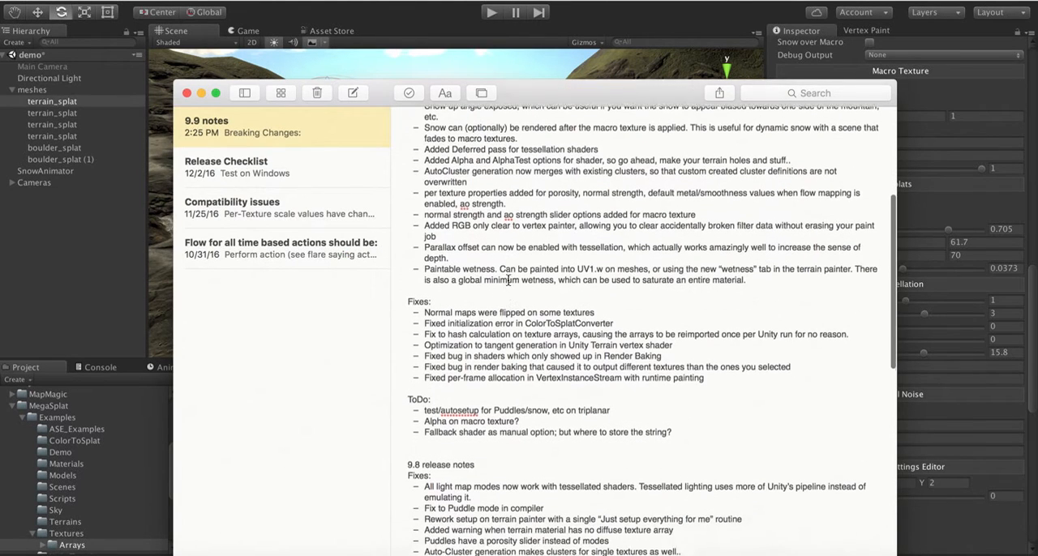
scroll(509, 281, up, 5)
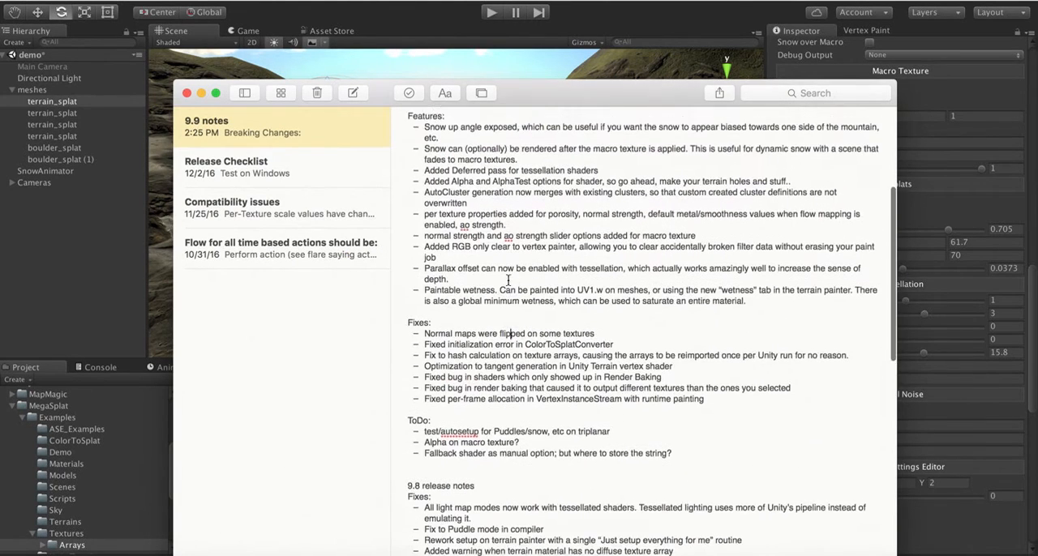
scroll(509, 281, down, 3)
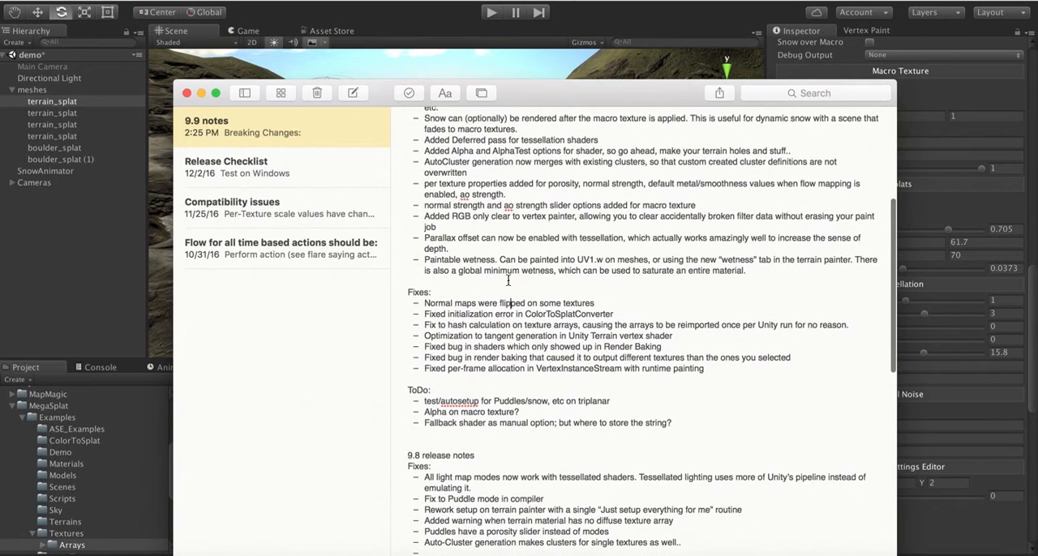
scroll(508, 281, down, 2)
scroll(508, 280, up, 3)
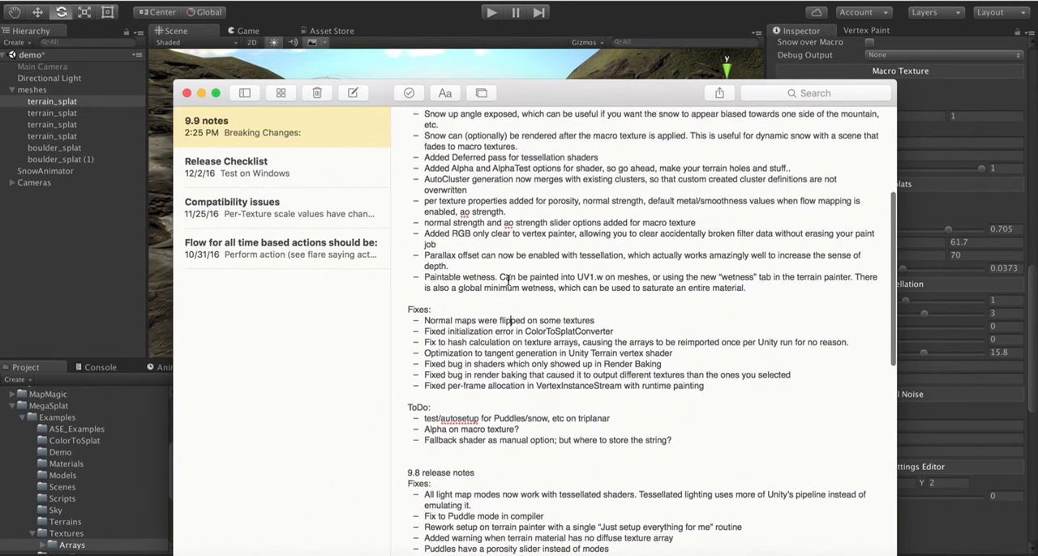
- Switch back to Unity and open the Arrays folder inside MegaSplat's example Textures
click(374, 1)
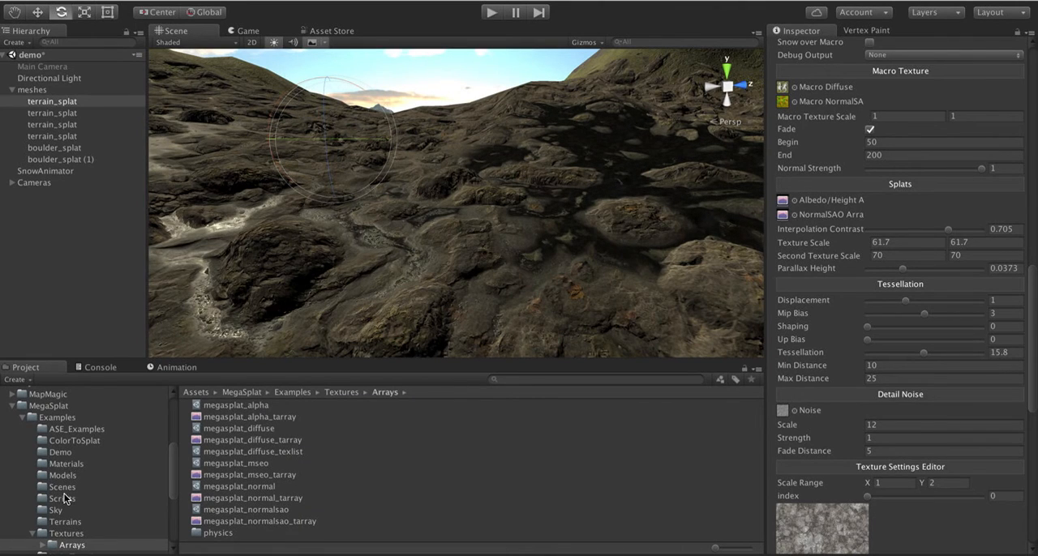
scroll(67, 496, down, 3)
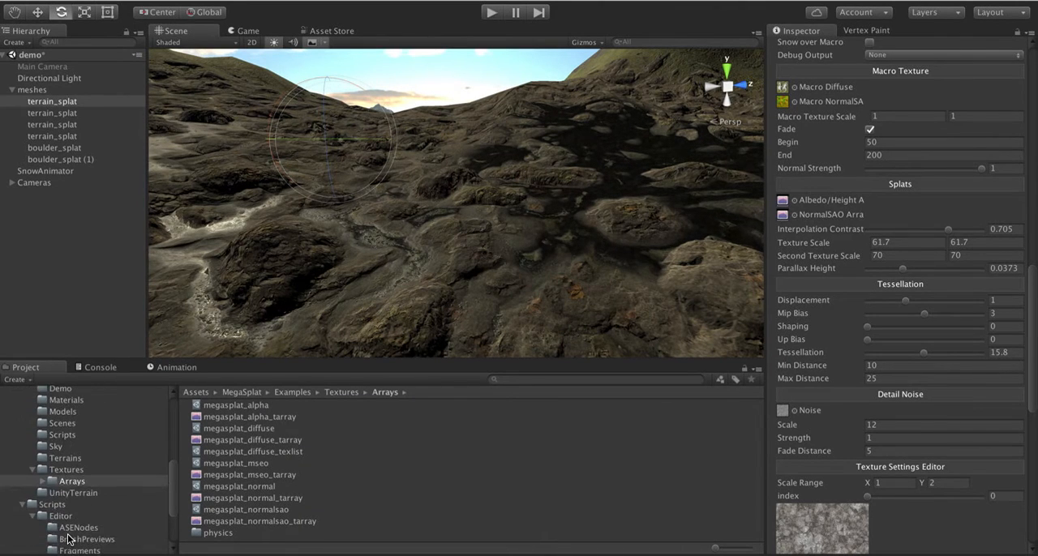
click(69, 492)
click(64, 468)
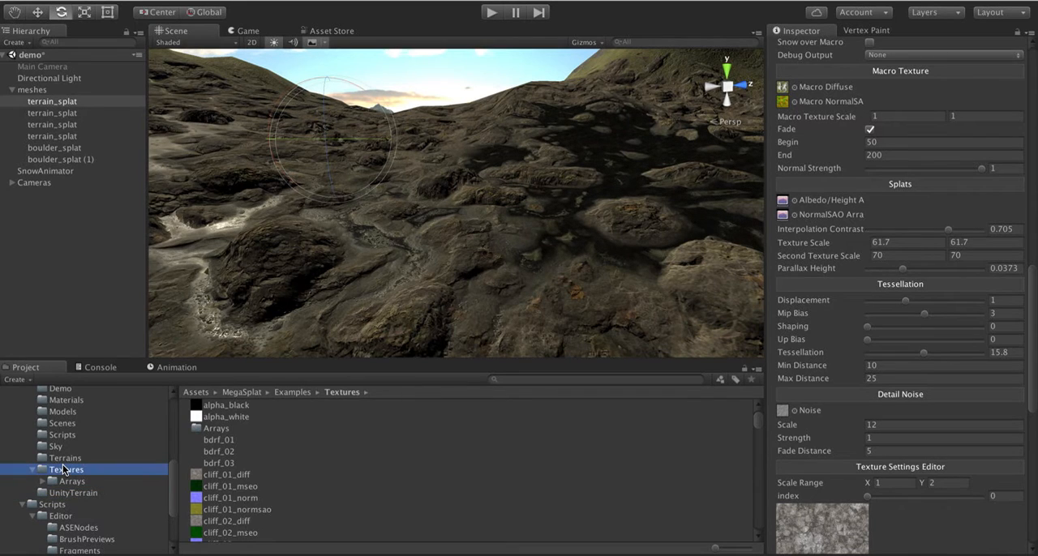
double_click(213, 428)
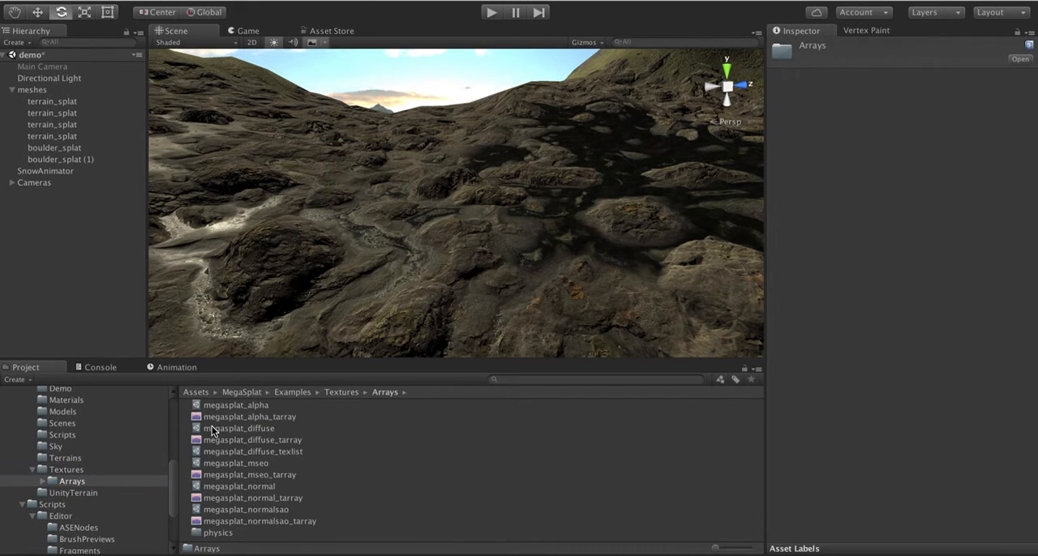
- Select the megasplat_diffuse texture array config and collapse its Source Textures list to bring the Cluster Library into view
click(228, 406)
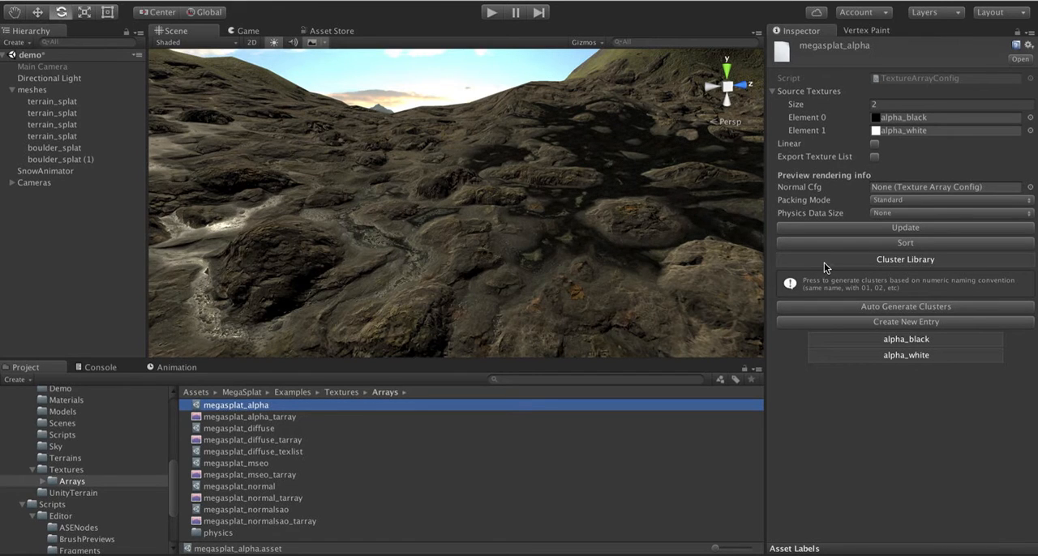
click(256, 428)
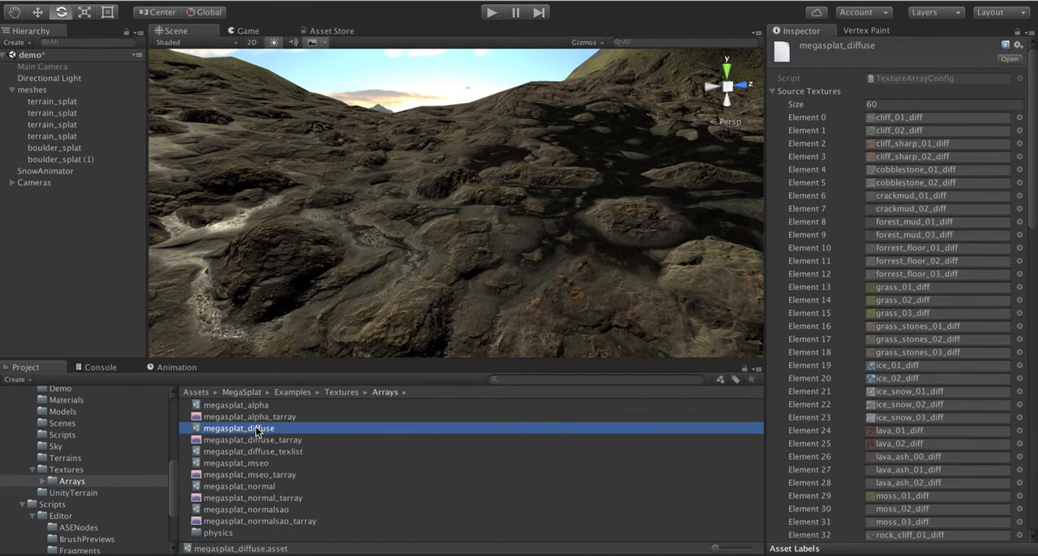
click(772, 89)
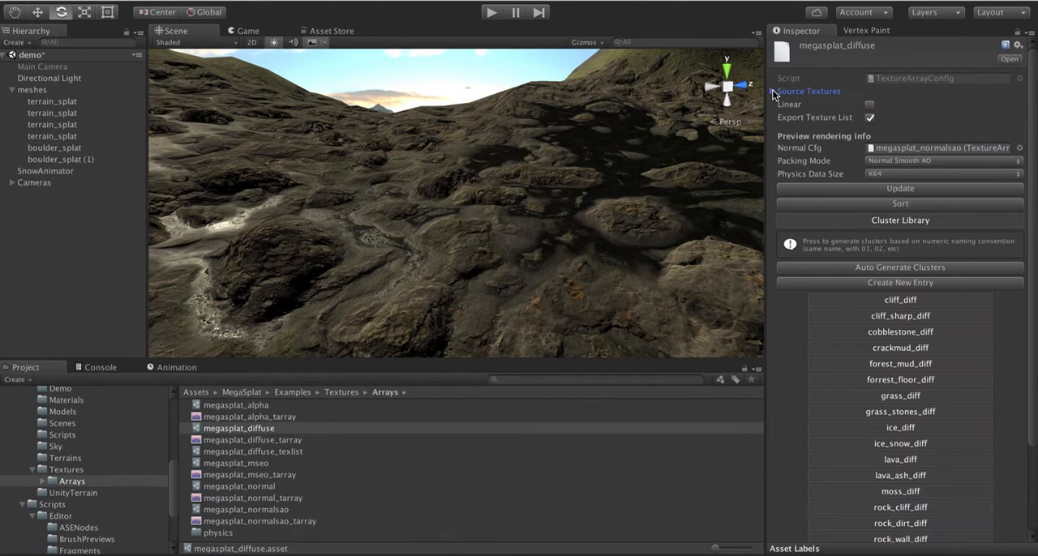
scroll(807, 308, down, 3)
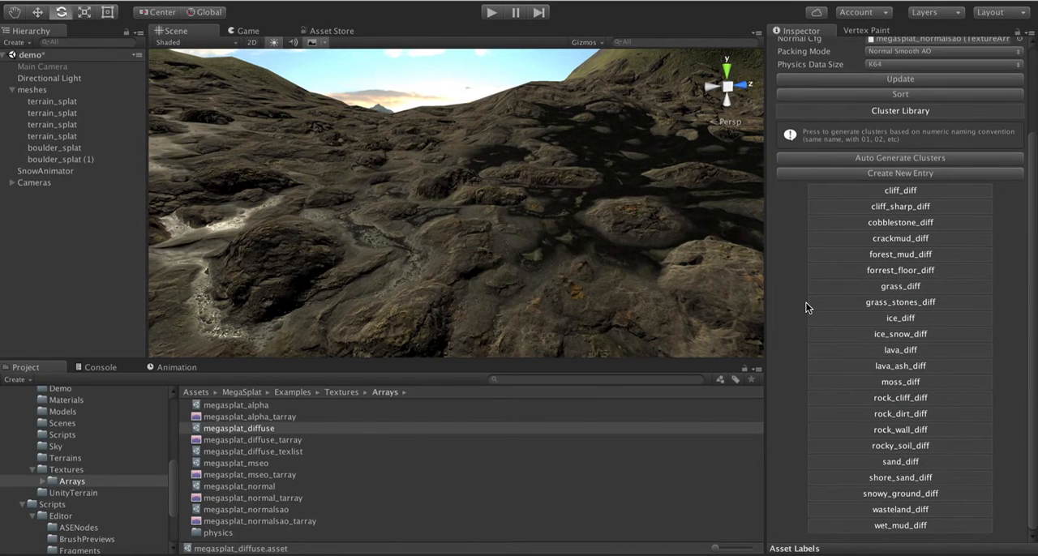
- Expand the cliff_diff cluster, examine its textures, noise settings and preview, and collapse it again
click(859, 191)
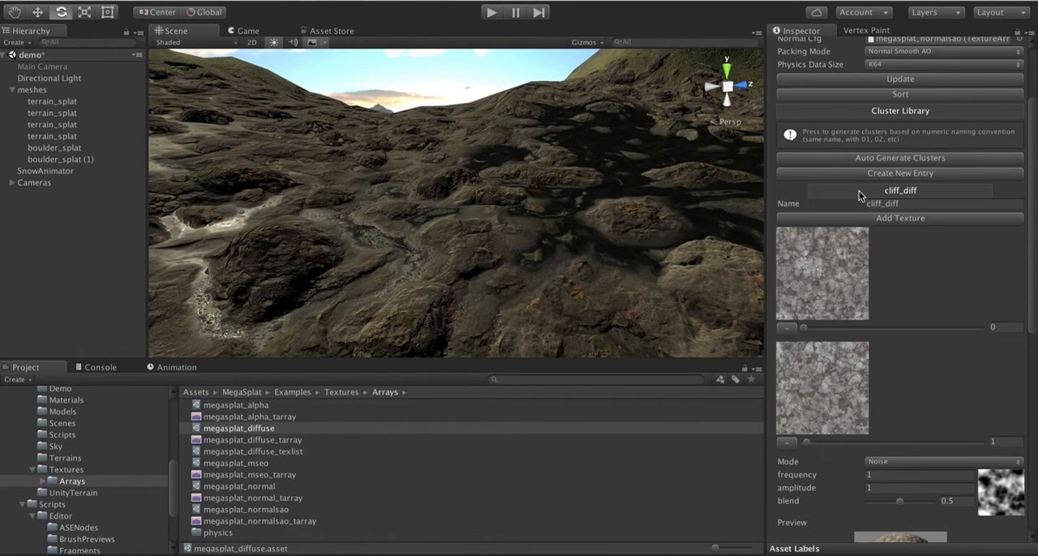
scroll(851, 335, down, 5)
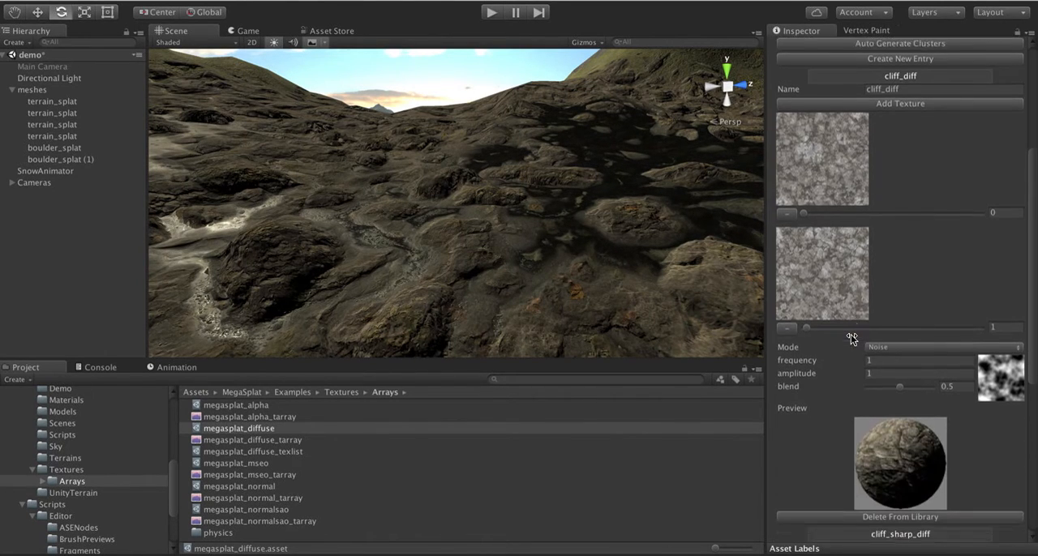
scroll(851, 338, up, 3)
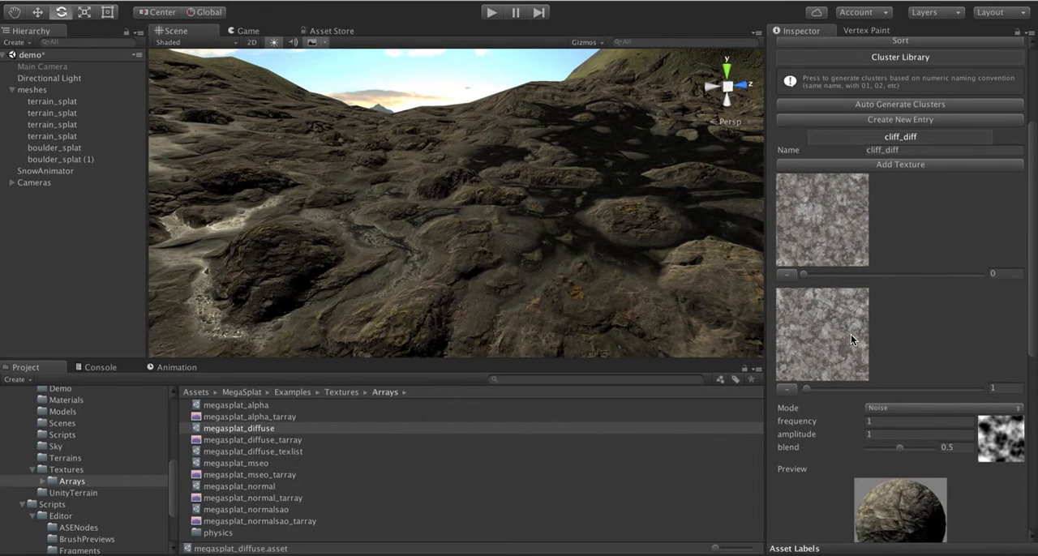
scroll(850, 337, down, 6)
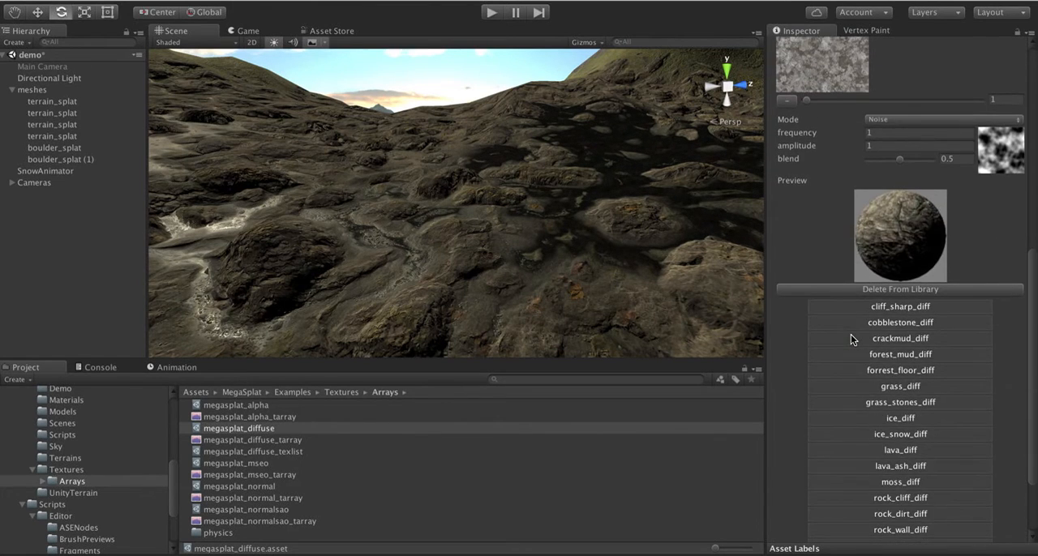
scroll(851, 337, up, 5)
scroll(851, 334, up, 1)
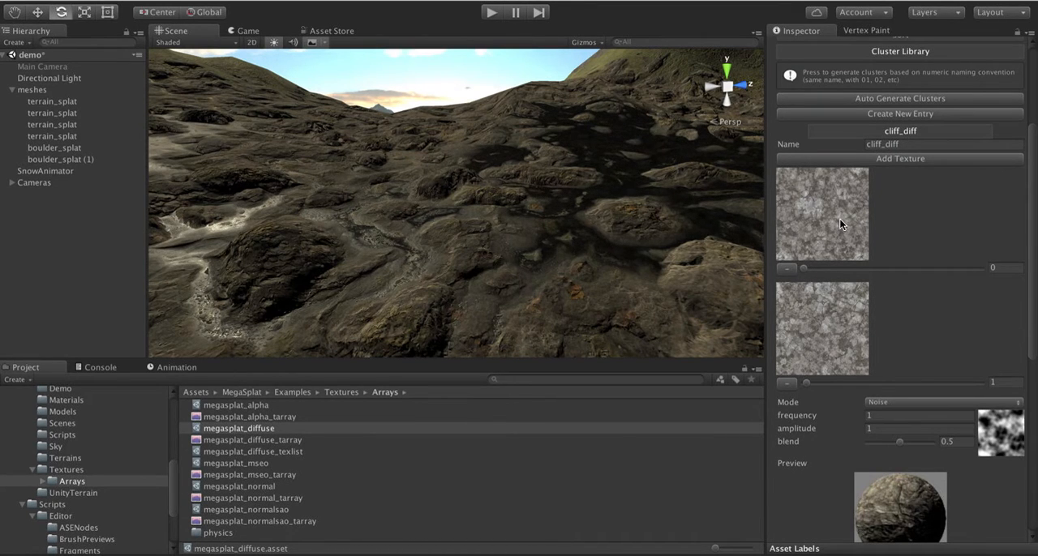
scroll(840, 218, up, 2)
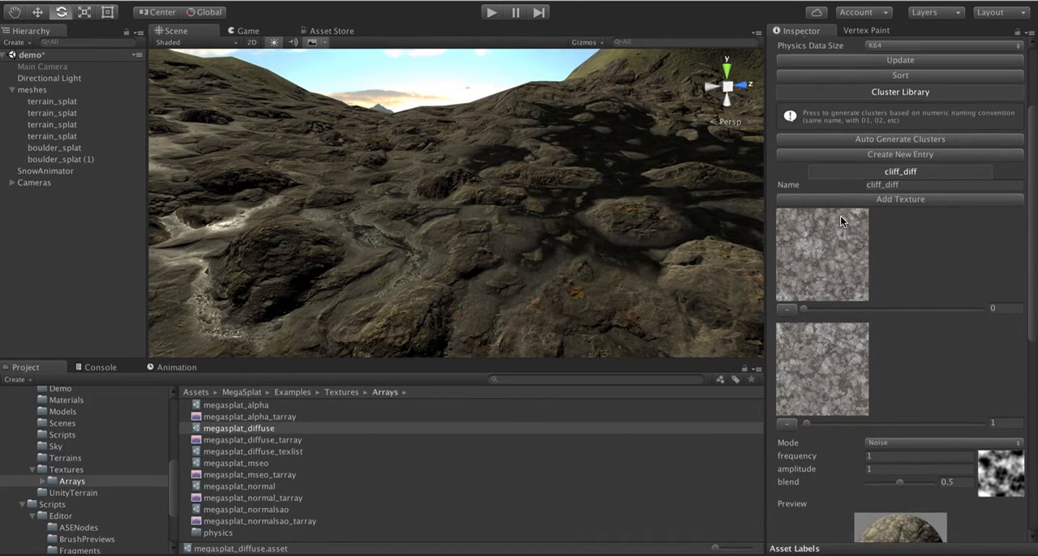
click(857, 174)
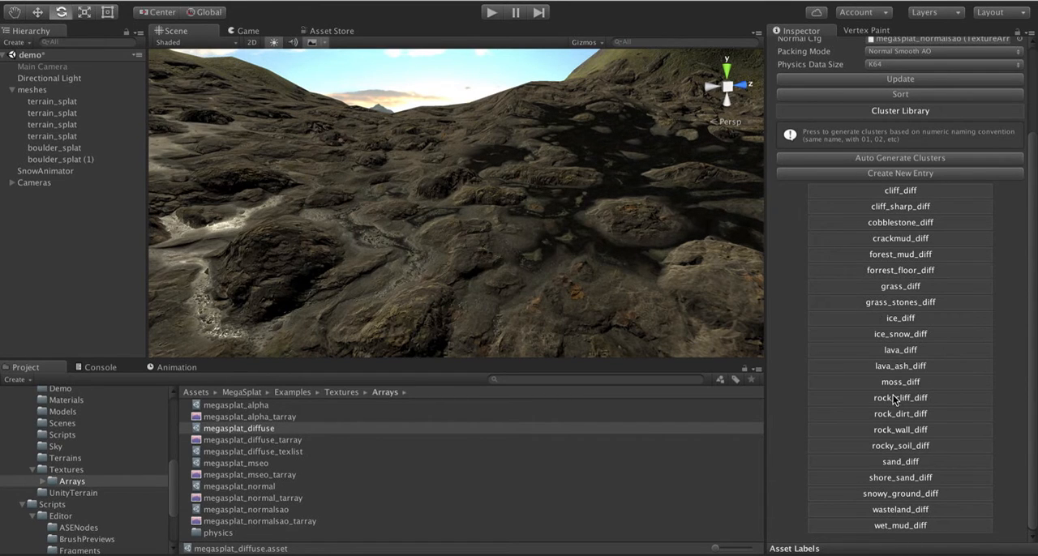
- Expand the lava_diff cluster, review its blend modes while keeping Noise, and collapse it again
click(890, 353)
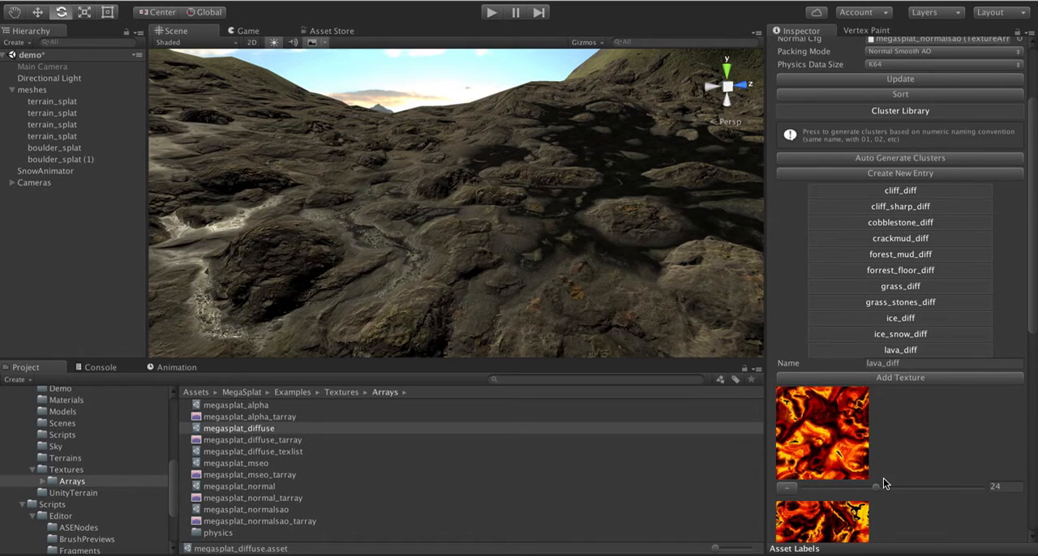
scroll(883, 478, down, 8)
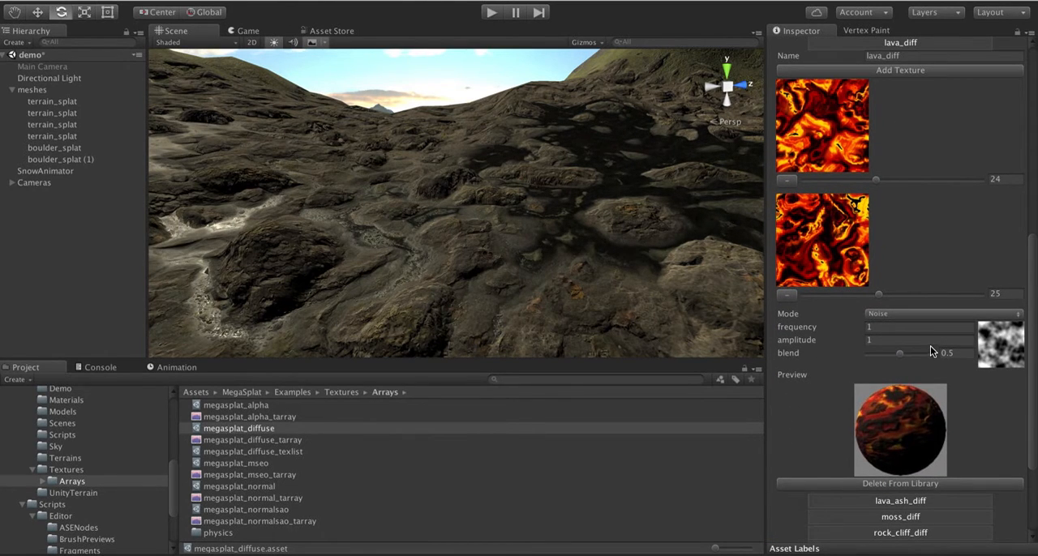
click(886, 314)
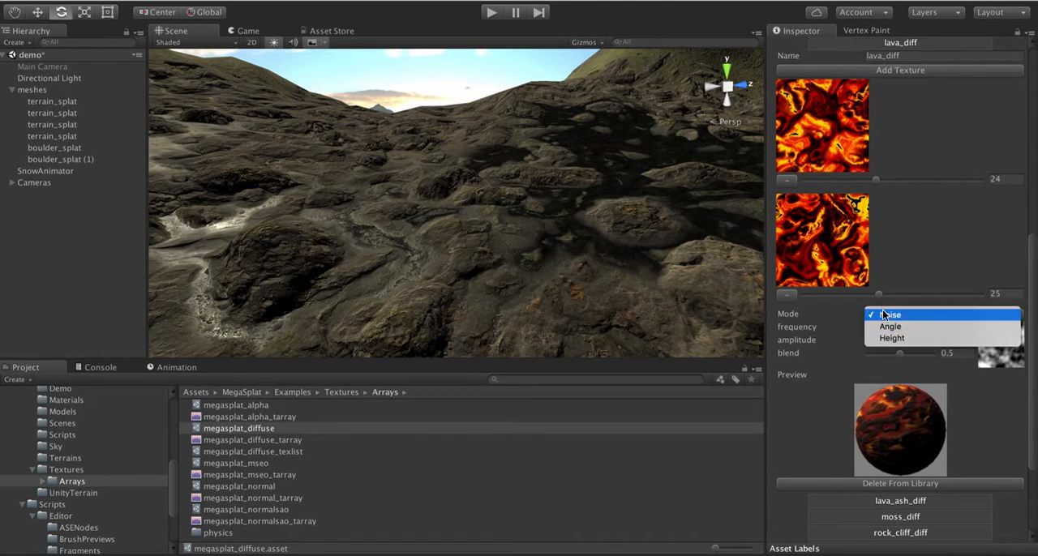
click(883, 316)
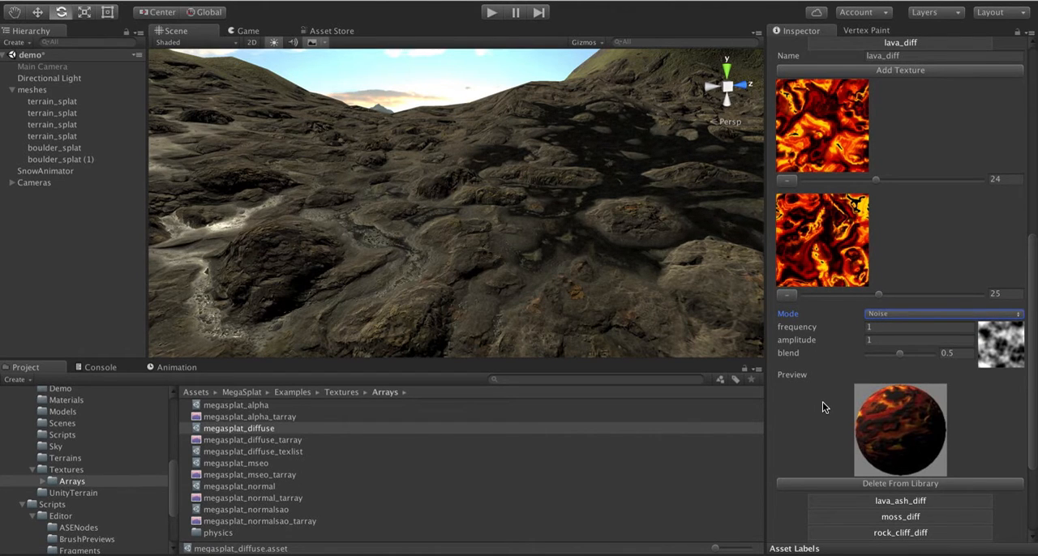
scroll(905, 253, up, 5)
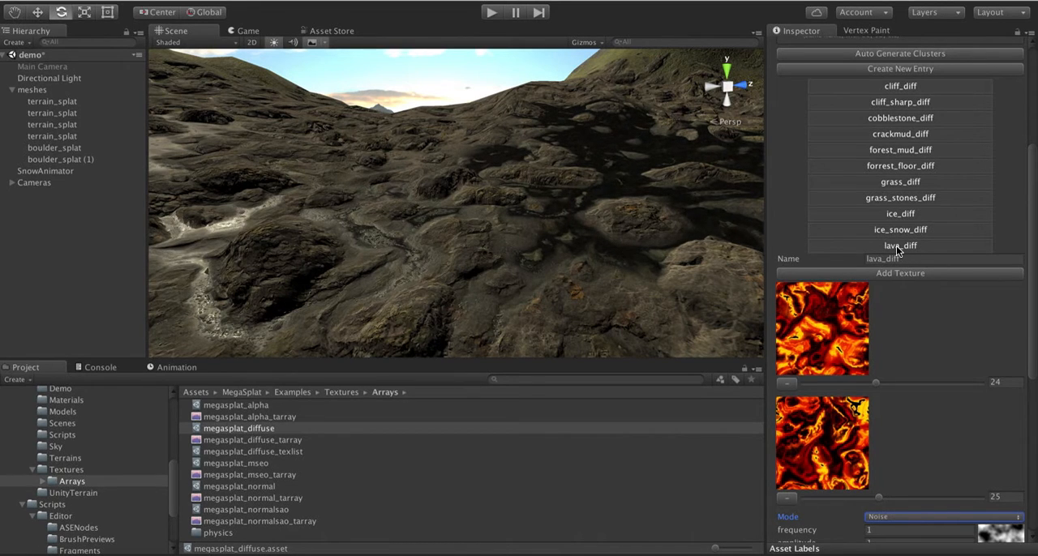
click(896, 246)
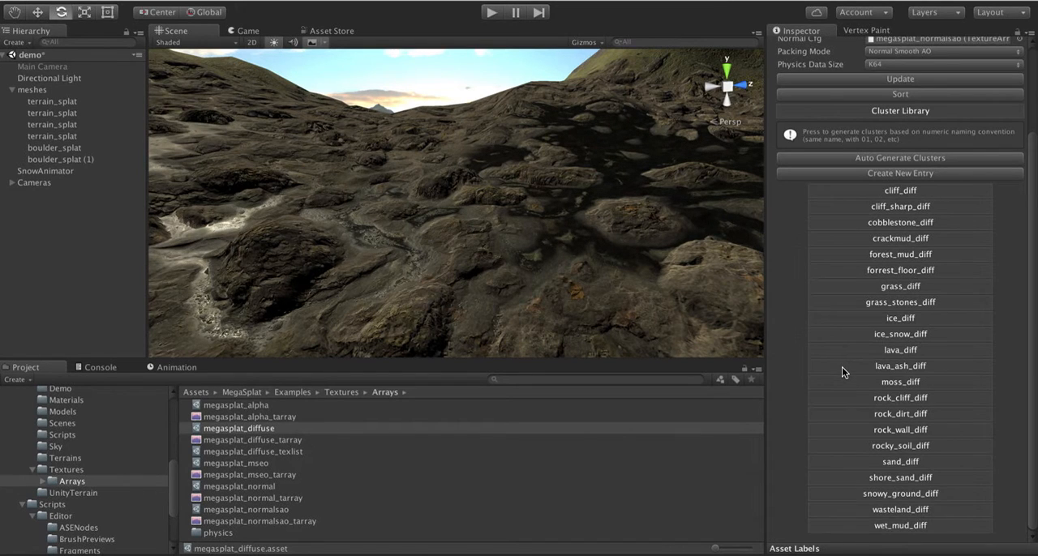
- Review the megasplat_diffuse config's array settings and the full list of clusters in its Cluster Library
scroll(842, 368, up, 2)
scroll(842, 368, down, 2)
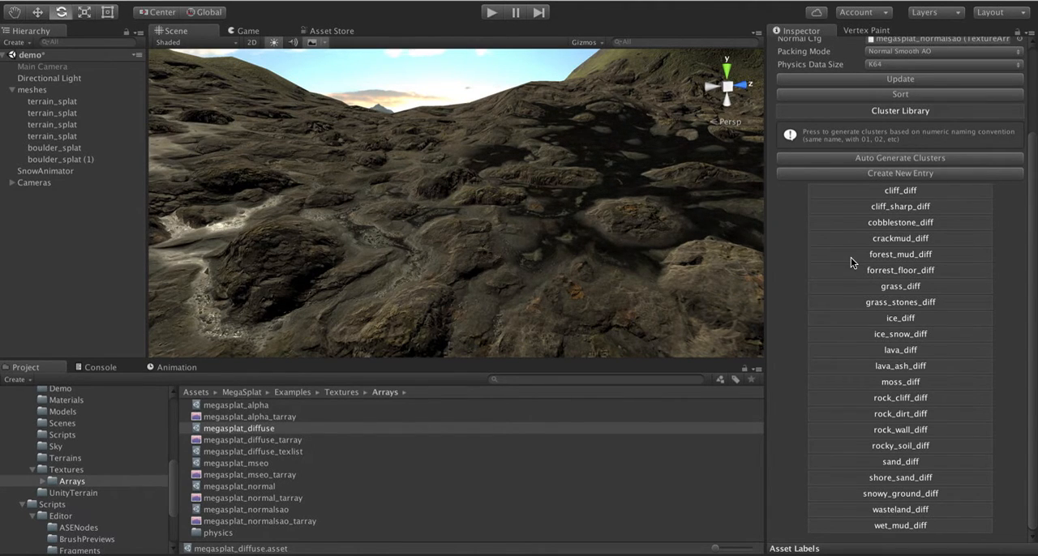
scroll(851, 258, up, 3)
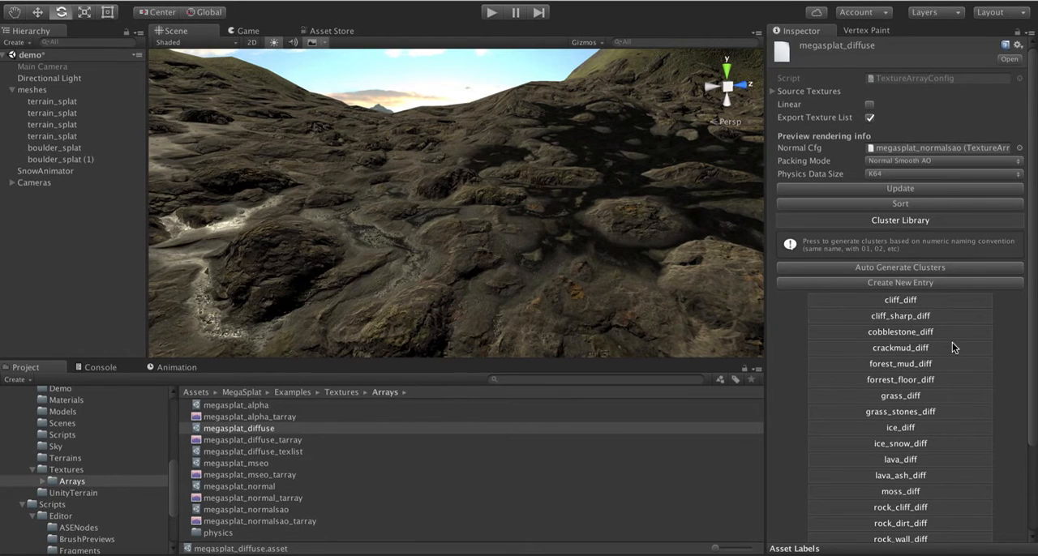
scroll(1008, 465, down, 3)
scroll(1008, 465, up, 3)
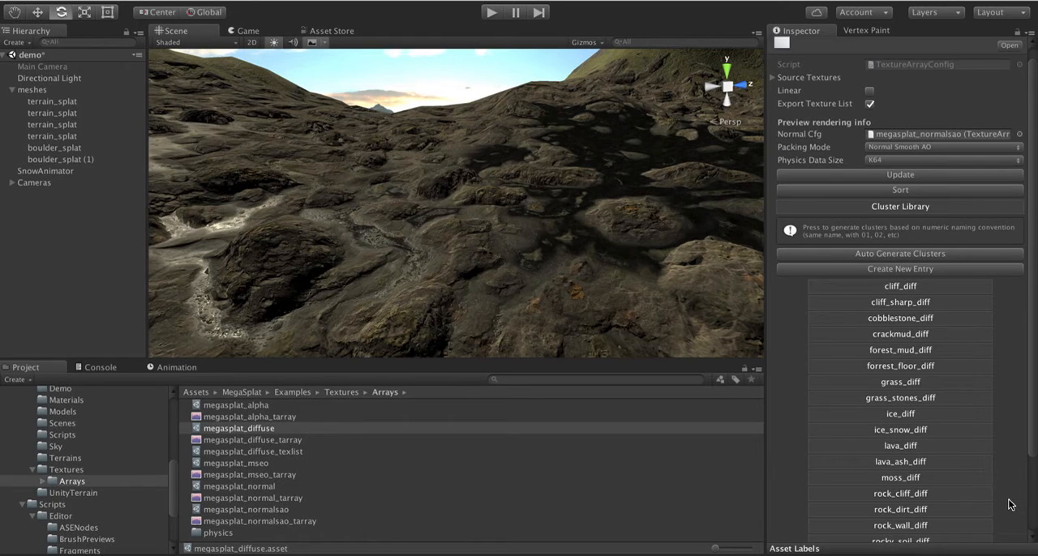
scroll(1010, 503, down, 3)
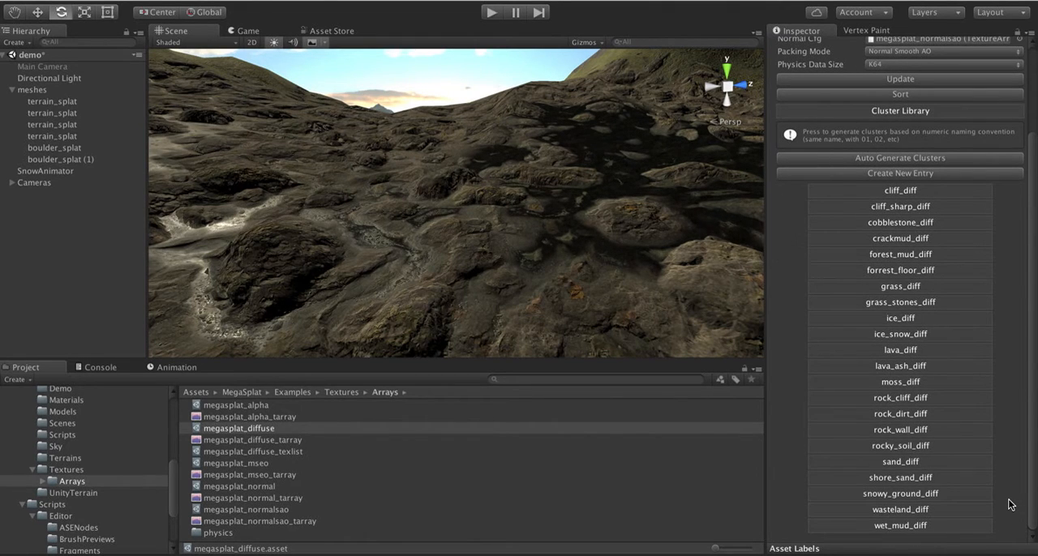
scroll(996, 279, up, 3)
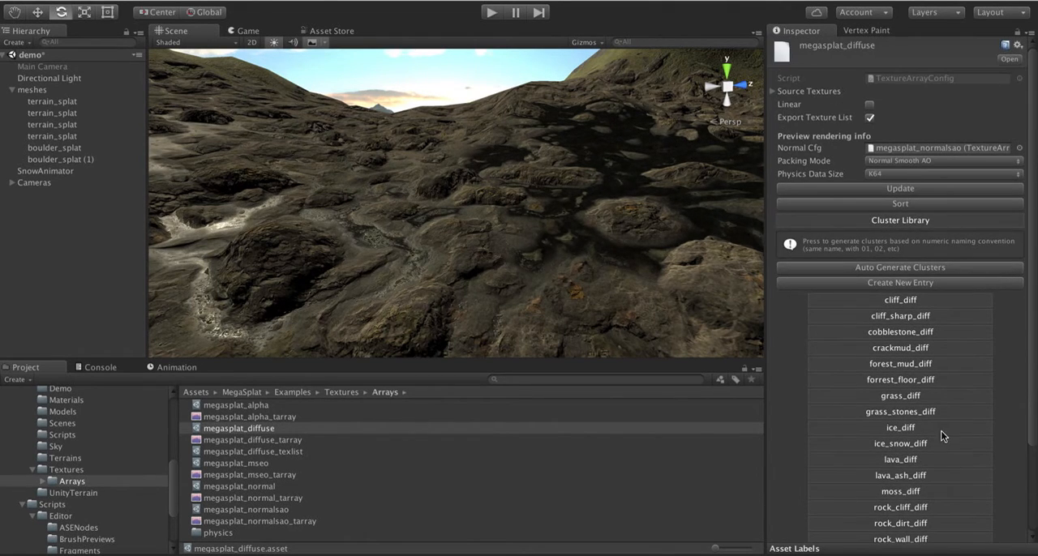
scroll(943, 434, down, 3)
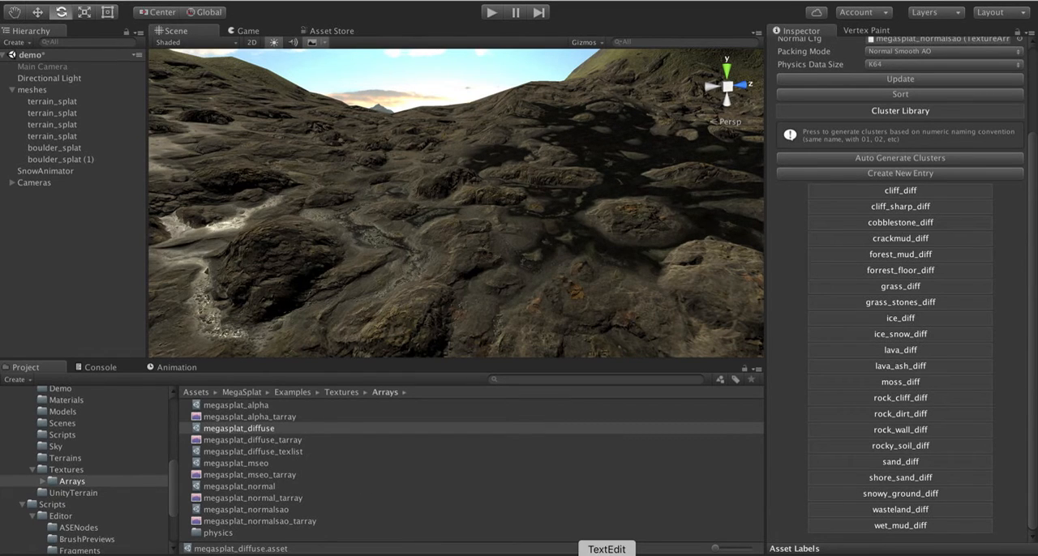
- Switch to the Notes app and review the Fixes and ToDo sections of the 9.9 notes
click(607, 554)
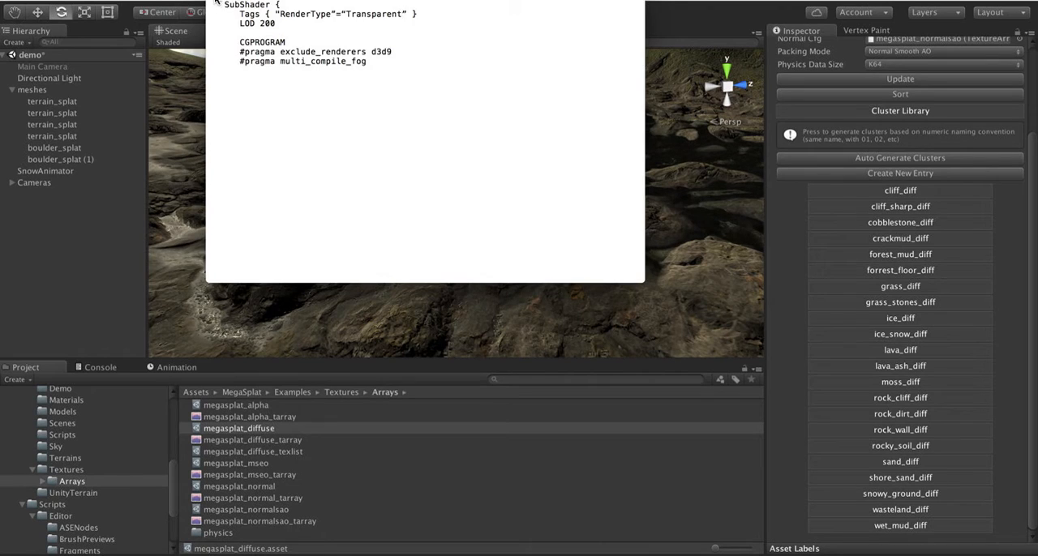
click(216, 1)
click(167, 555)
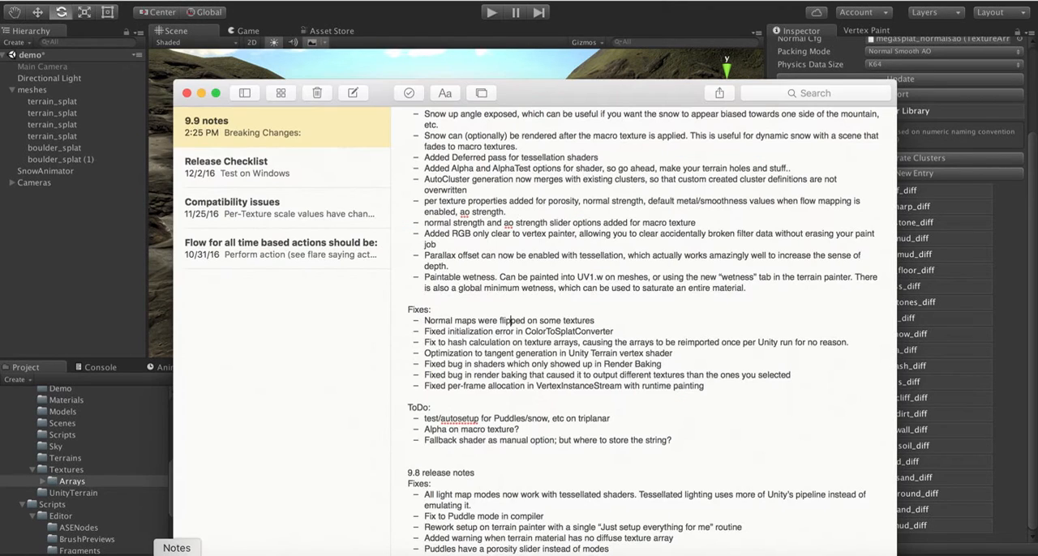
scroll(540, 375, down, 8)
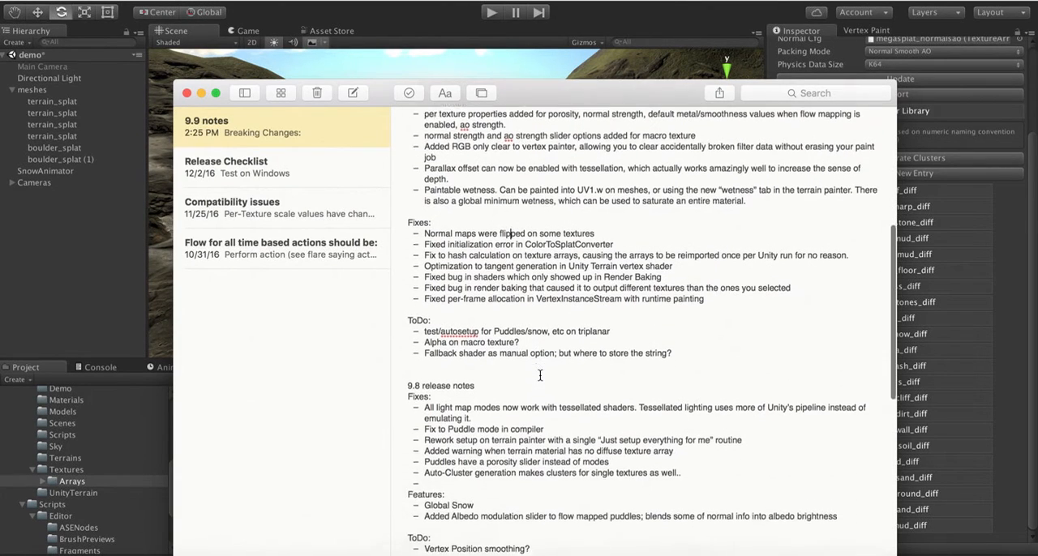
scroll(540, 375, down, 4)
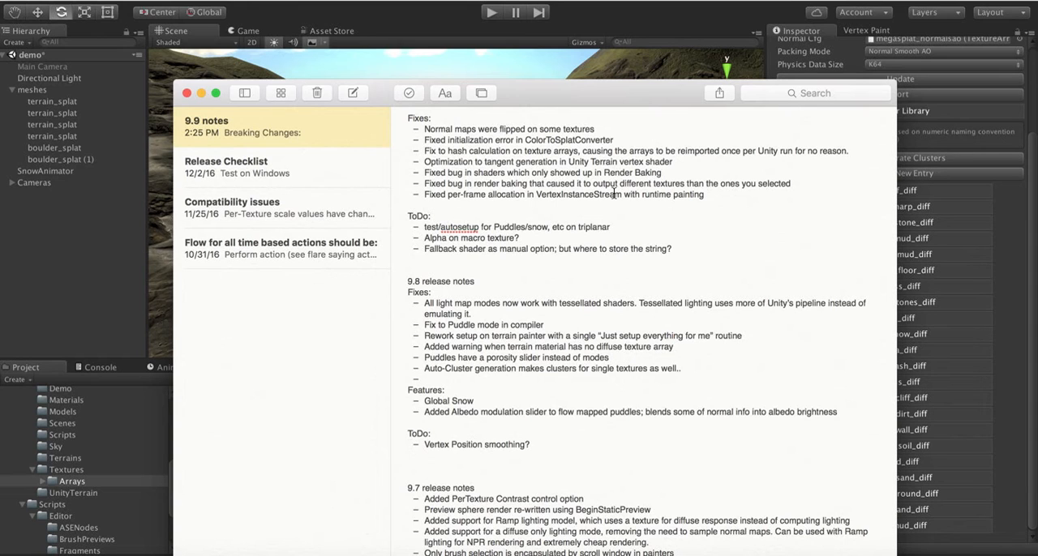
- Delete the "Alpha on macro texture?" item from the ToDo list of the 9.9 notes
scroll(614, 194, up, 5)
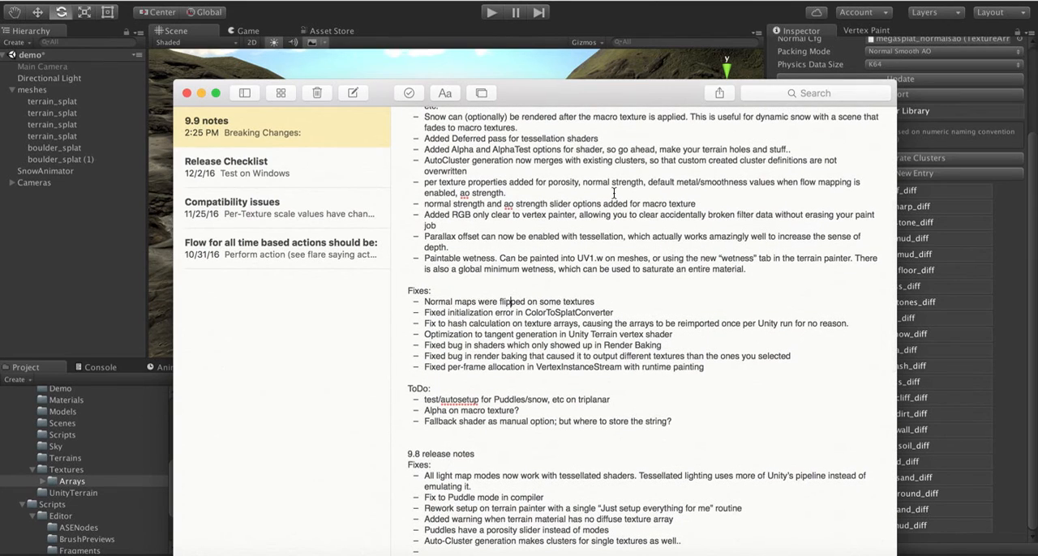
drag(532, 411, 418, 412)
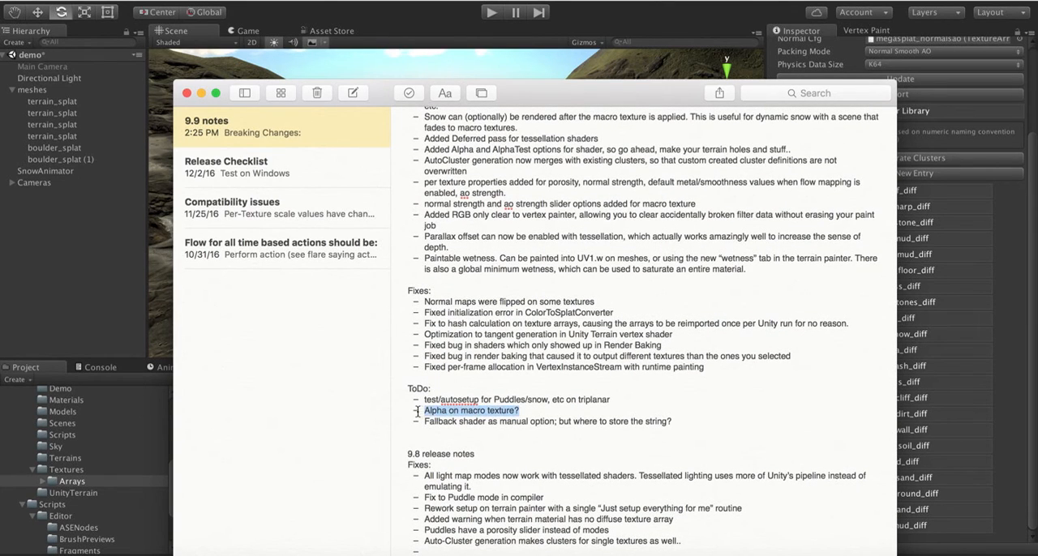
key(BackSpace)
key(BackSpace)
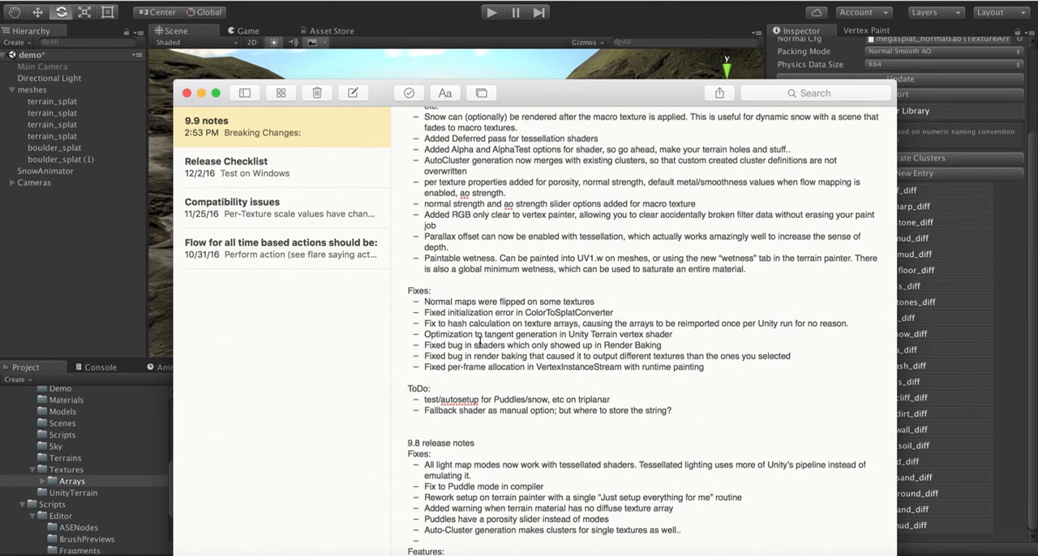
- Review the Breaking Changes and Features sections of the 9.9 notes
scroll(610, 323, up, 3)
scroll(610, 323, up, 8)
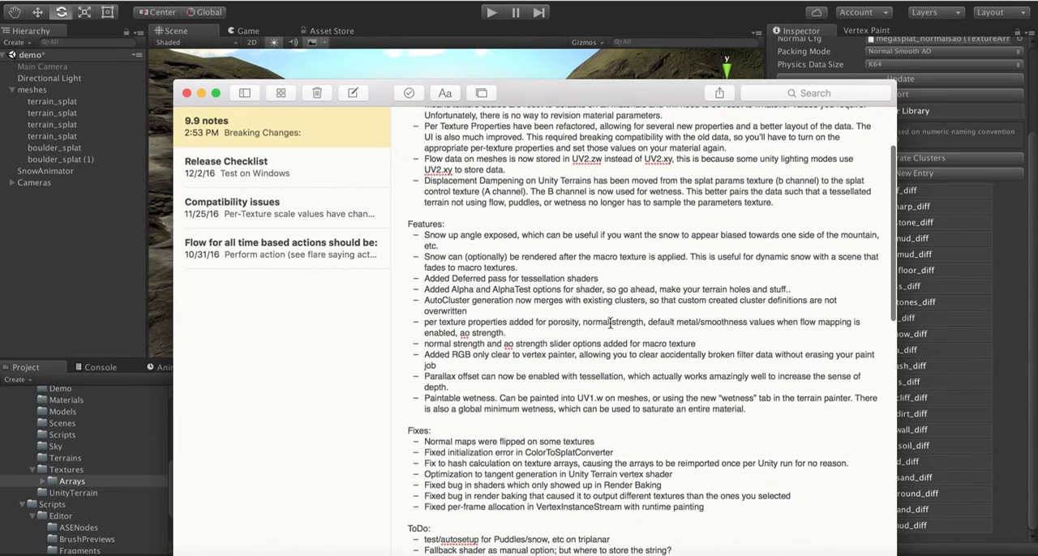
scroll(610, 322, down, 2)
scroll(610, 323, up, 4)
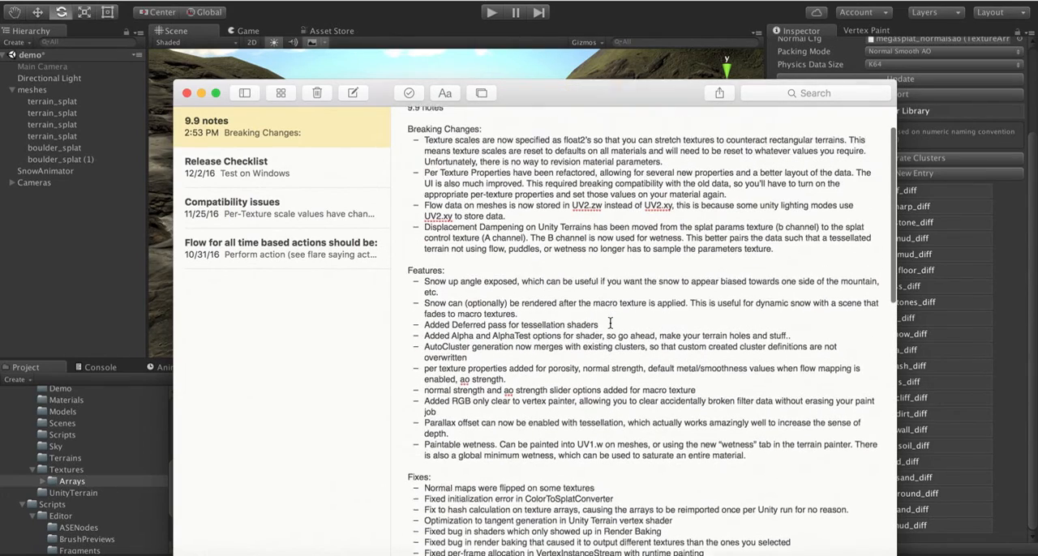
scroll(610, 323, down, 6)
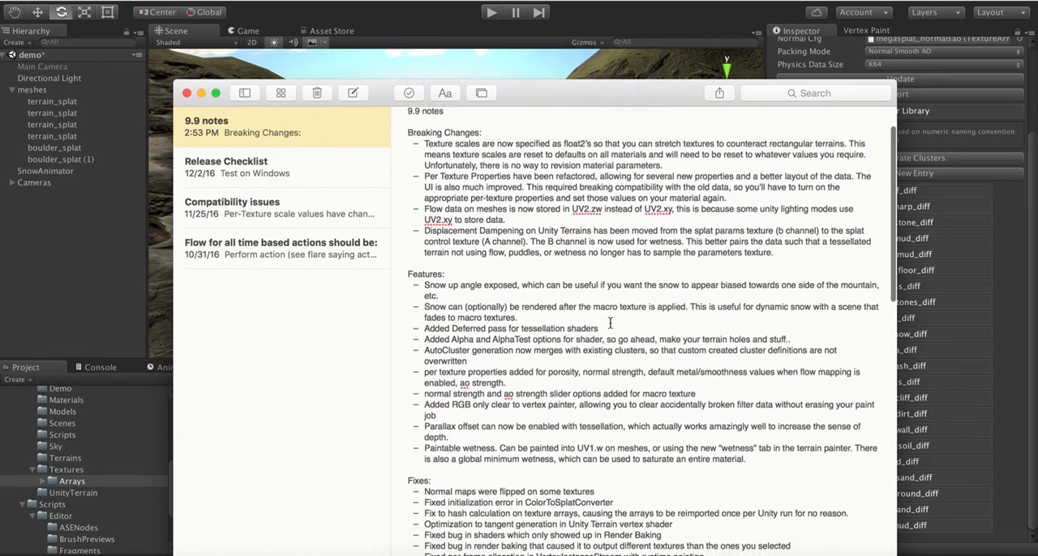
scroll(610, 323, up, 4)
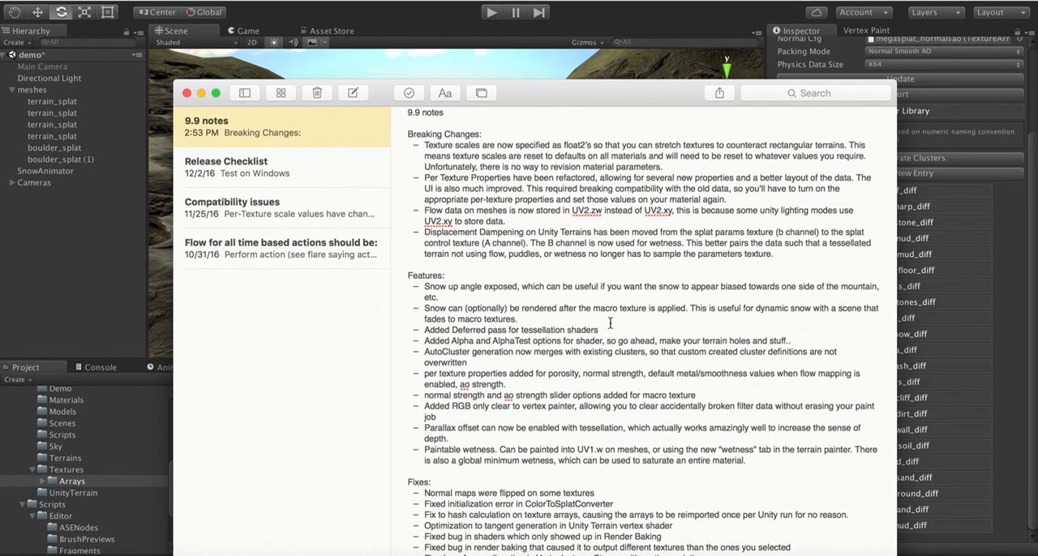
scroll(610, 322, down, 5)
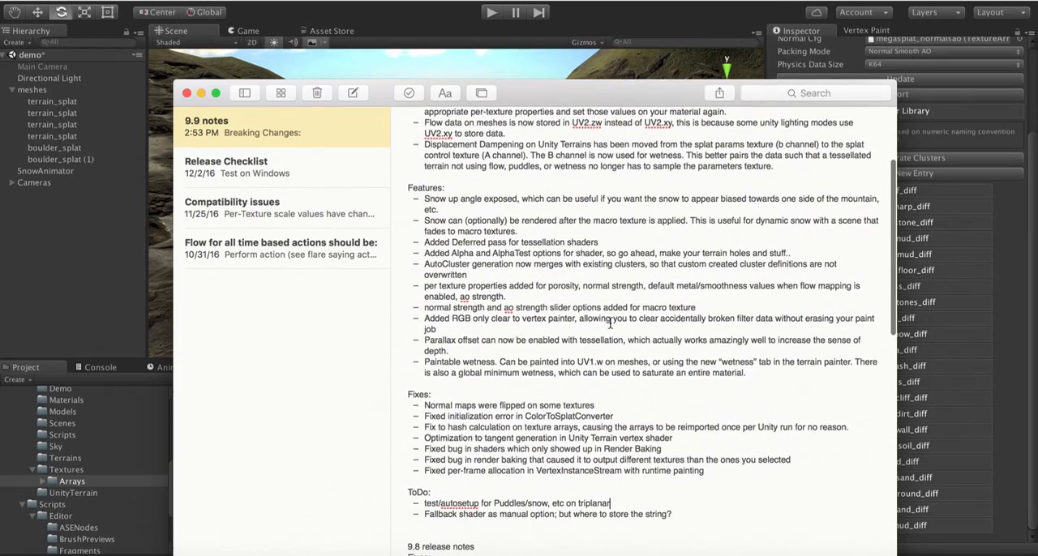
scroll(610, 323, up, 10)
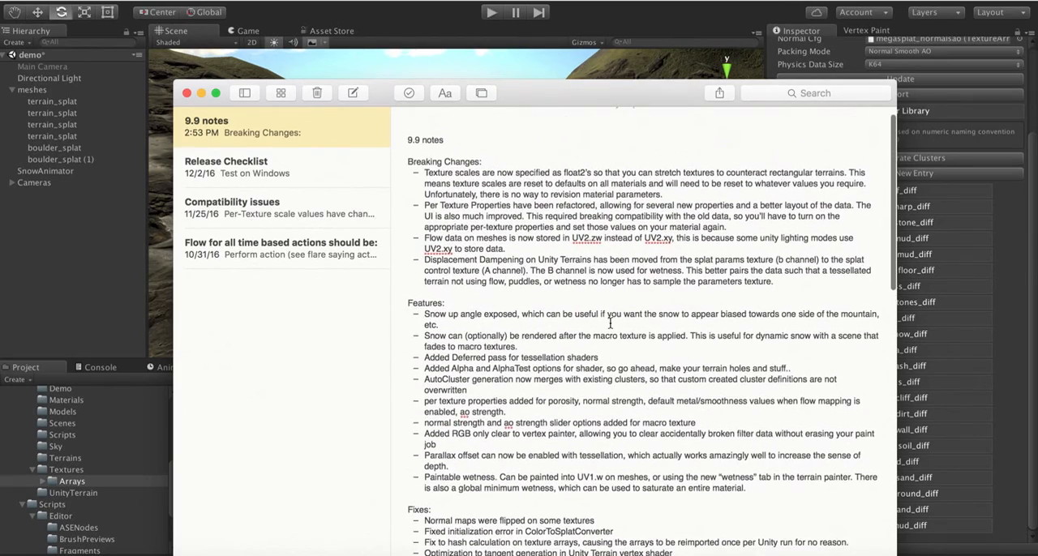
- Switch back to Unity and examine the demo terrain's grassy hills, rocky ground and stream bed from several viewpoints in the scene
click(354, 4)
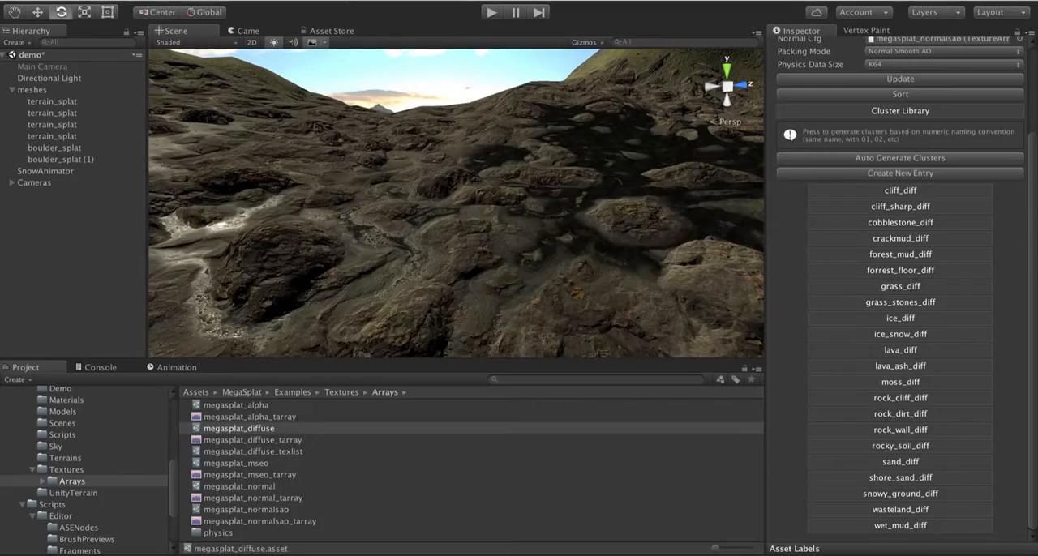
right_drag(386, 230, 442, 243)
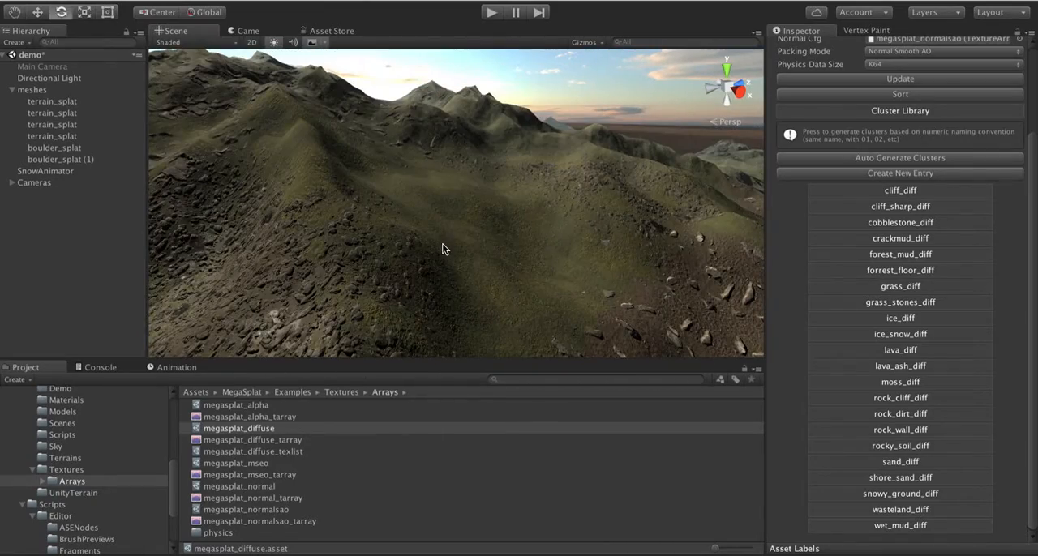
right_drag(538, 216, 469, 182)
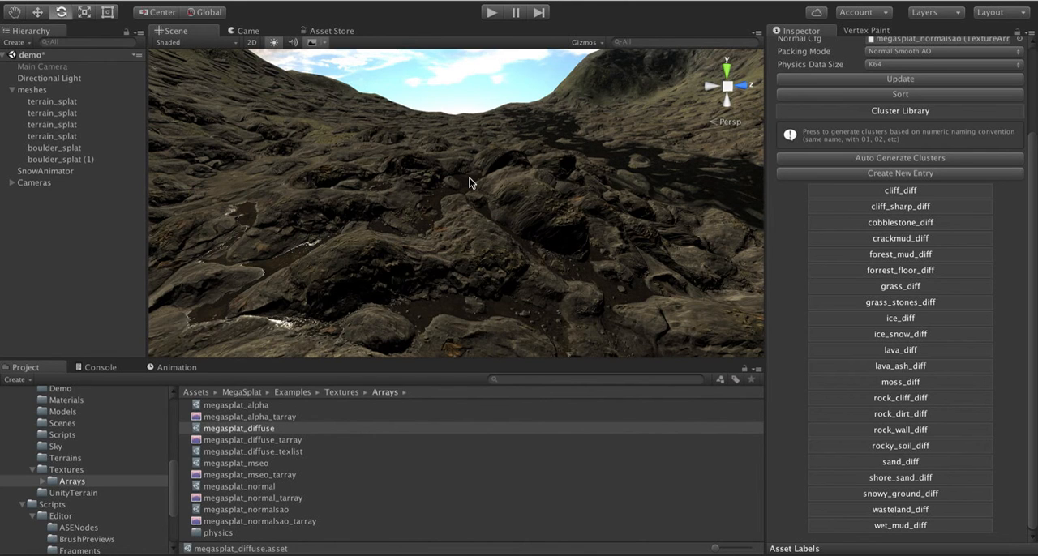
alt+drag(526, 144, 490, 231)
key(s)
right_drag(489, 231, 489, 238)
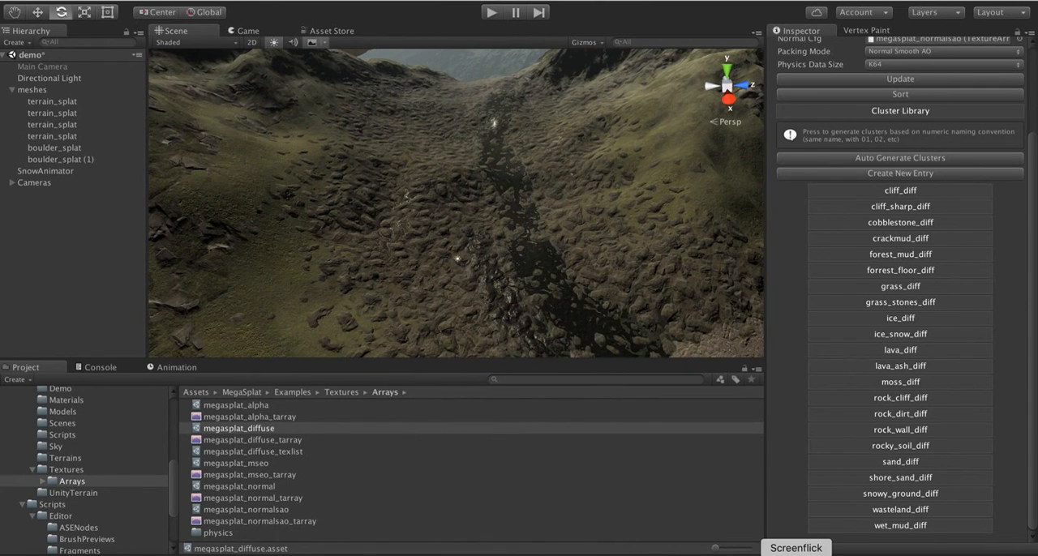